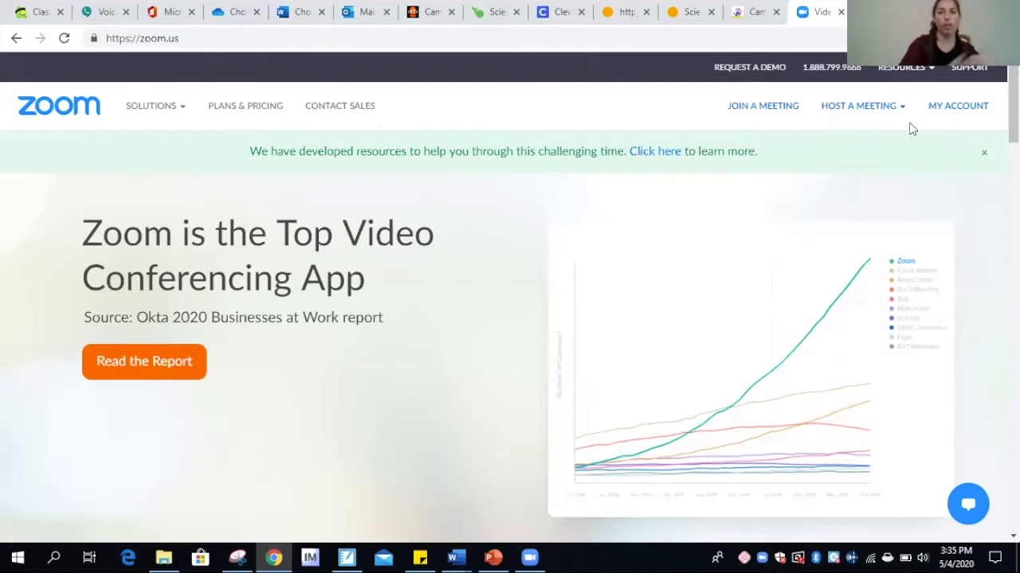
# Open My Account to view the profile's personal meeting ID, sign-in email and user type
pyautogui.moveTo(155, 105)
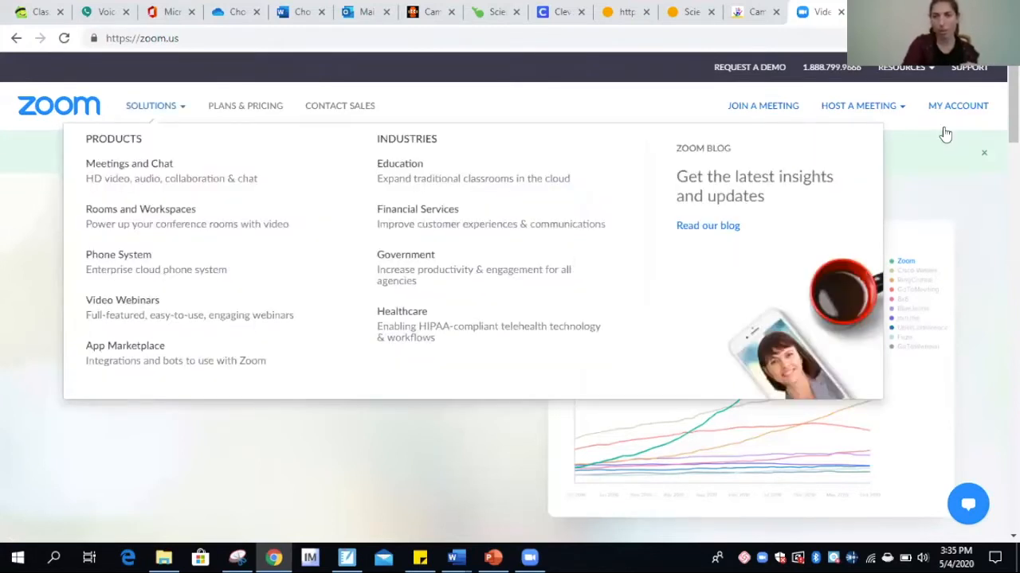
pyautogui.moveTo(892, 106)
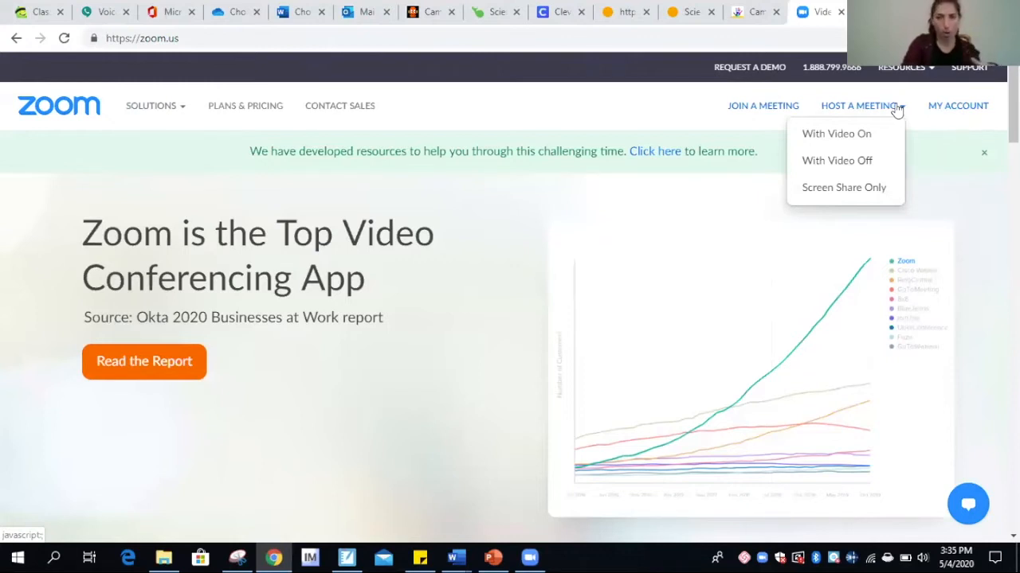
pyautogui.click(960, 112)
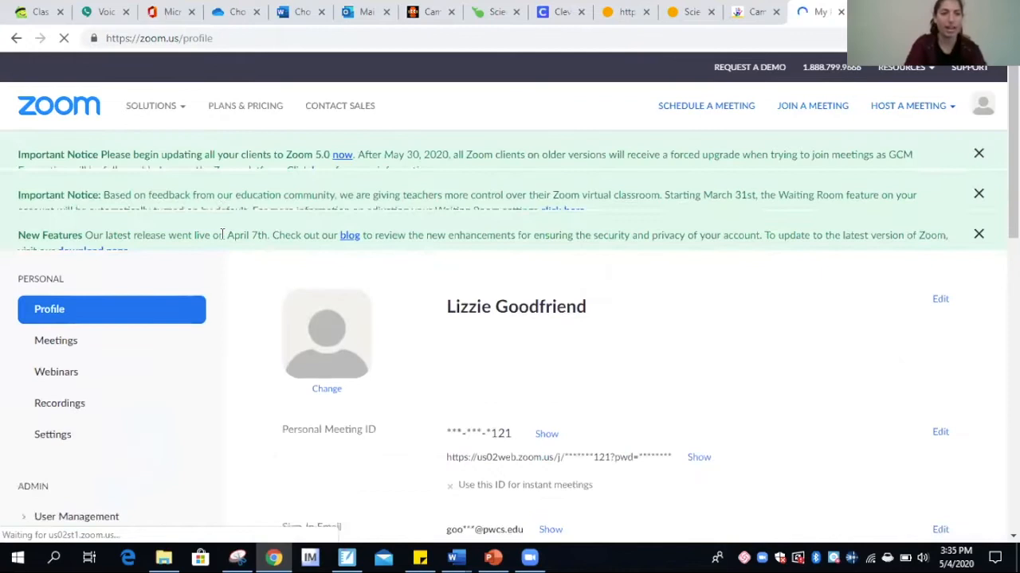
pyautogui.scroll(-2, 462, 263)
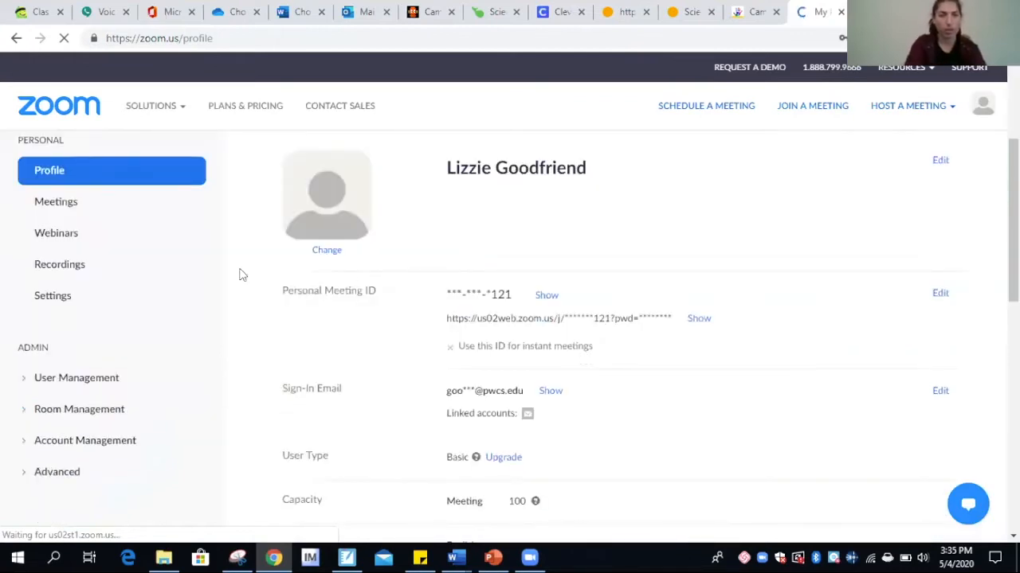
# Go to Meetings and browse the Room 309 Connect Time sessions from May 8 to June 5
pyautogui.click(66, 207)
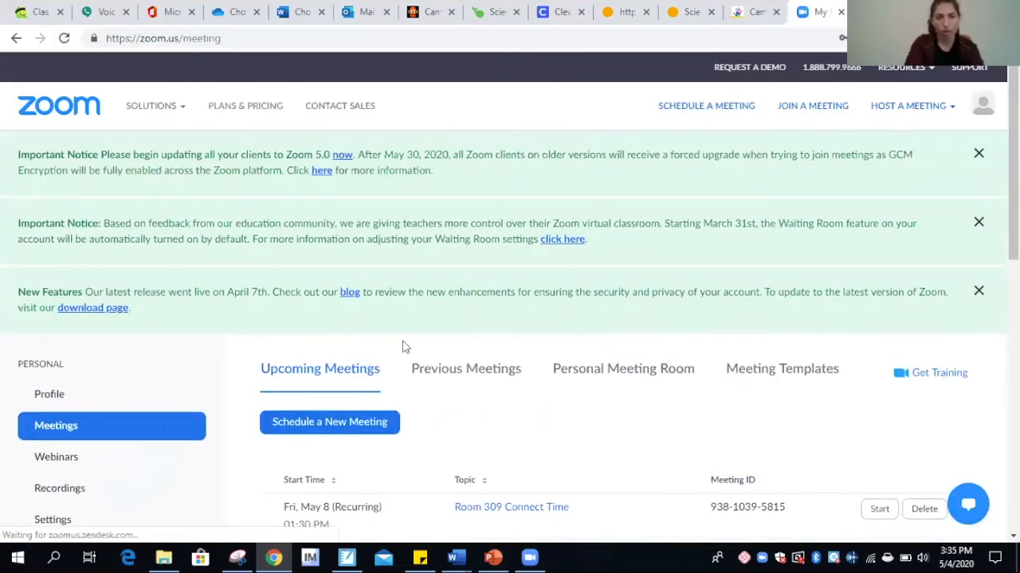
pyautogui.scroll(-3, 403, 347)
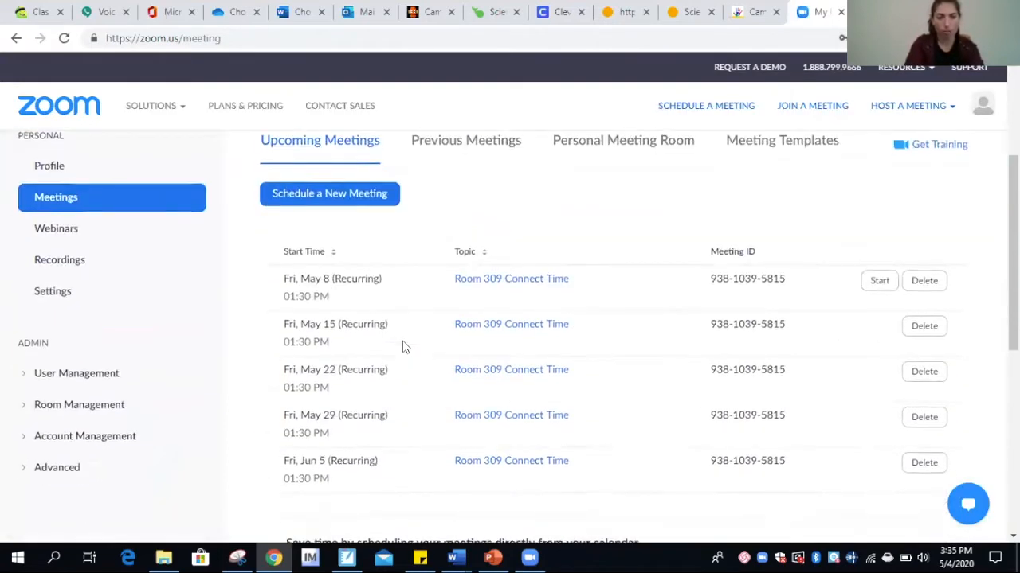
pyautogui.scroll(-2, 403, 347)
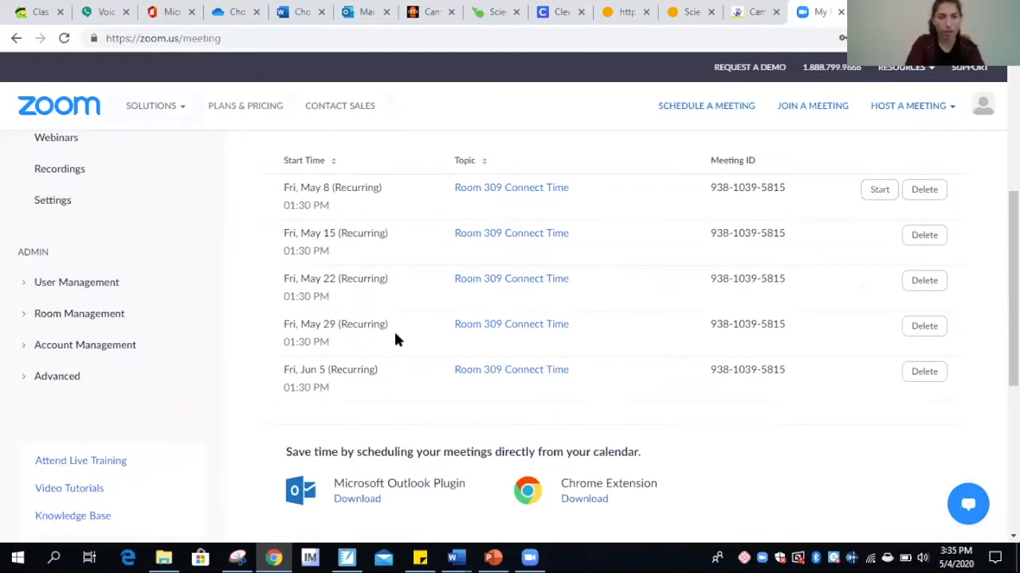
pyautogui.scroll(1, 386, 403)
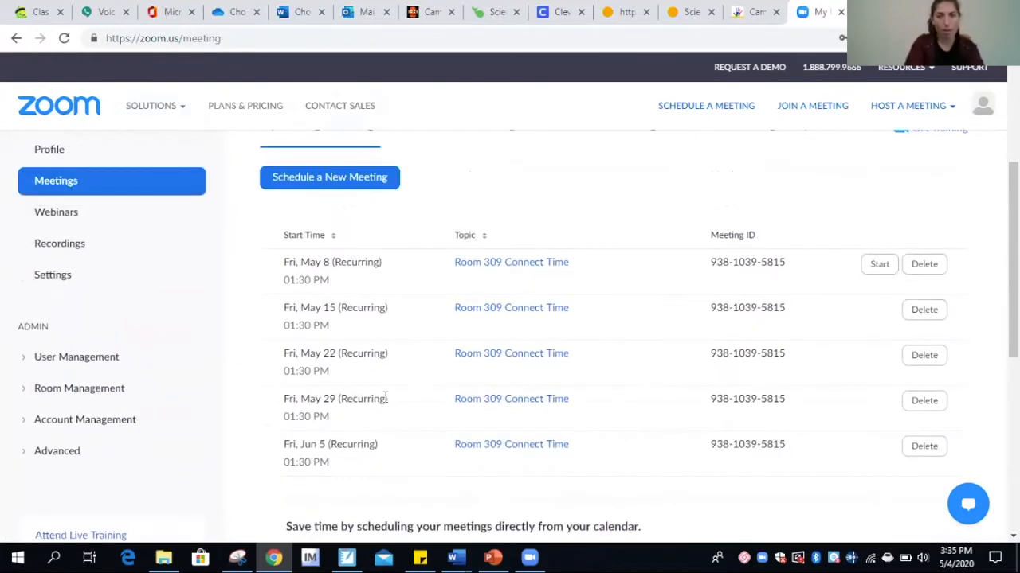
# Start scheduling a new meeting with the topic 'Zoom Training'
pyautogui.click(372, 182)
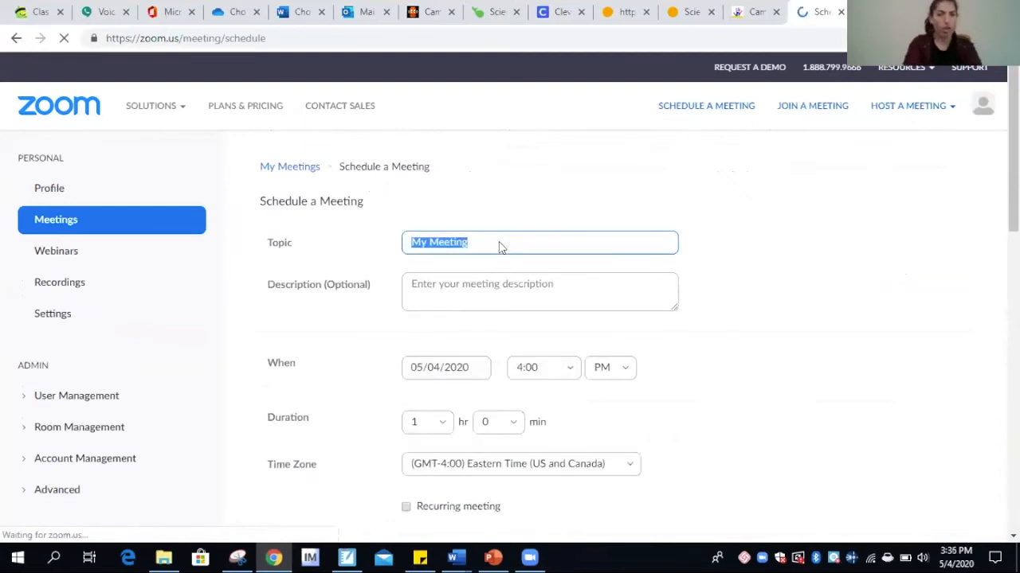
pyautogui.scroll(-3, 454, 341)
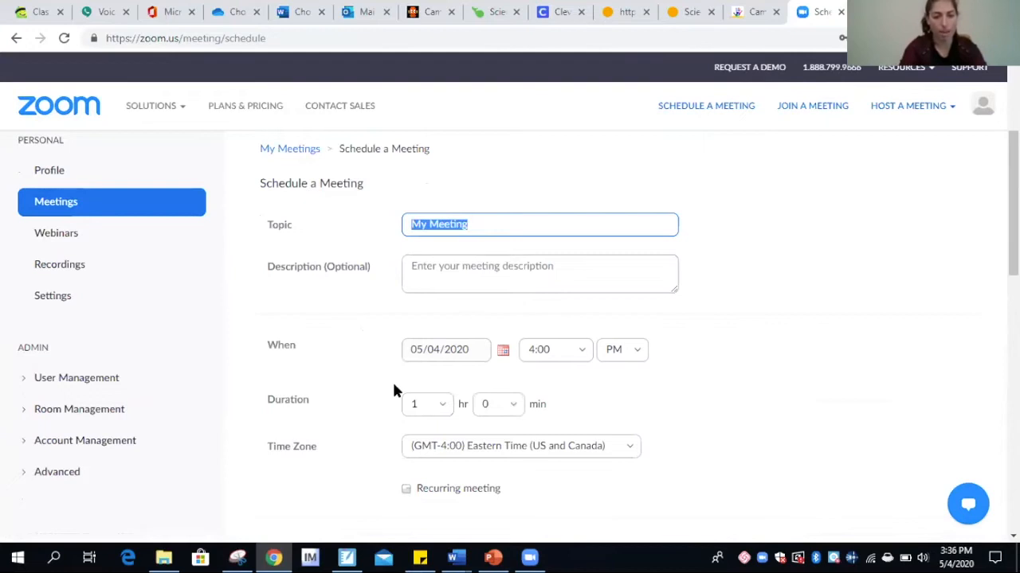
pyautogui.write('Zoom Training')
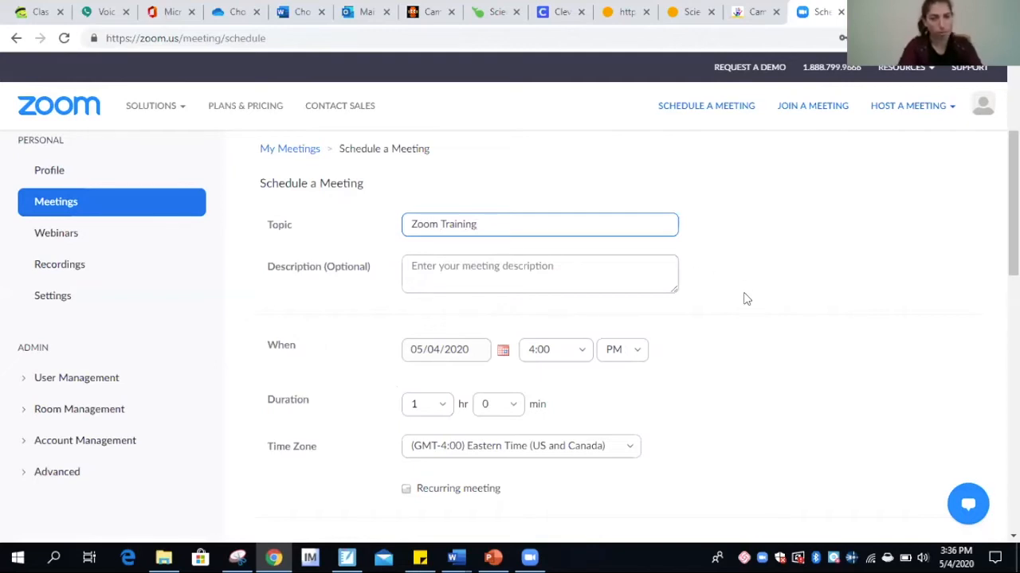
pyautogui.scroll(-1, 746, 299)
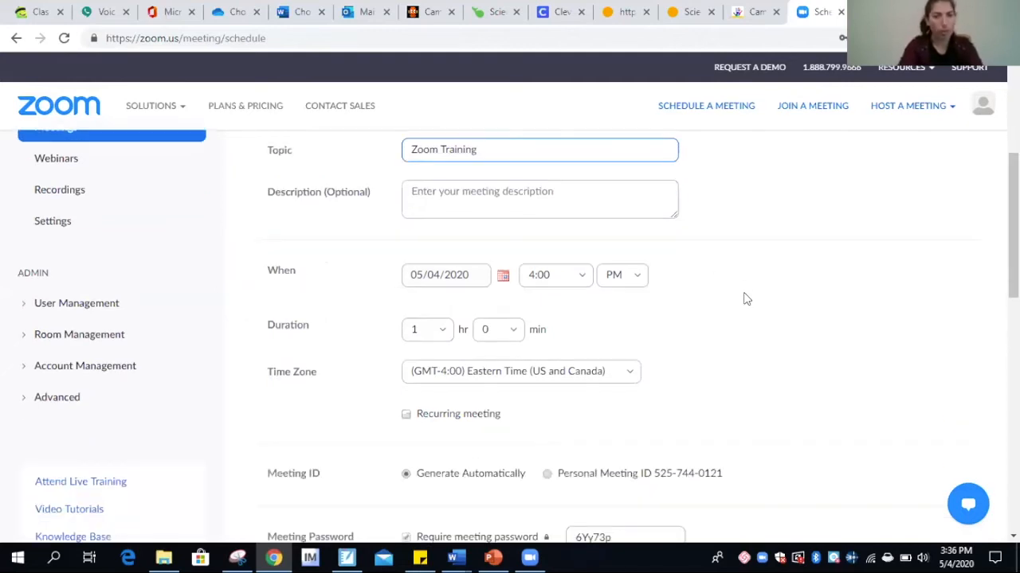
# Set the meeting date to 05/06/2020 with a 1:00 PM start time
pyautogui.click(503, 278)
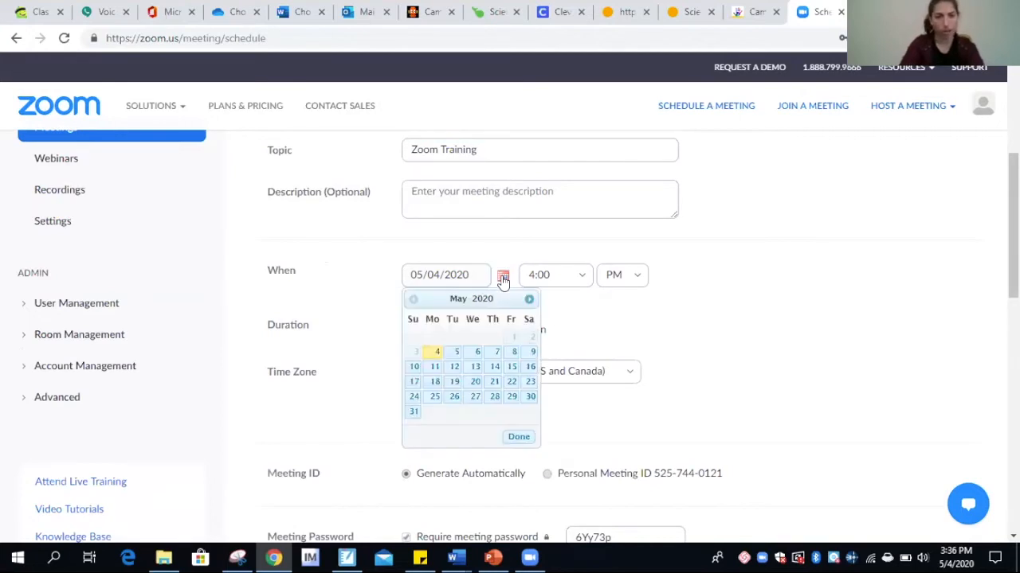
pyautogui.click(480, 354)
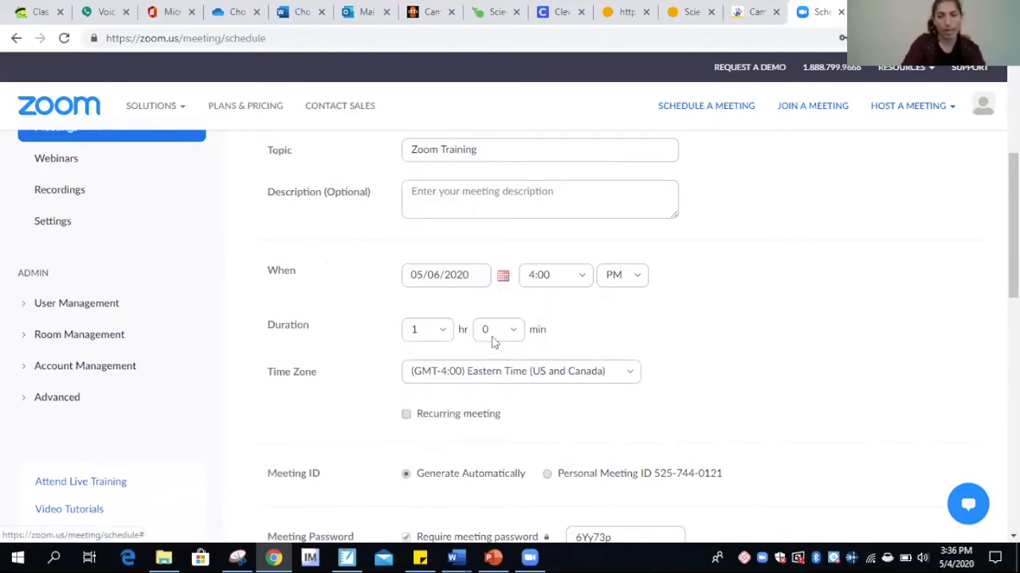
pyautogui.click(581, 281)
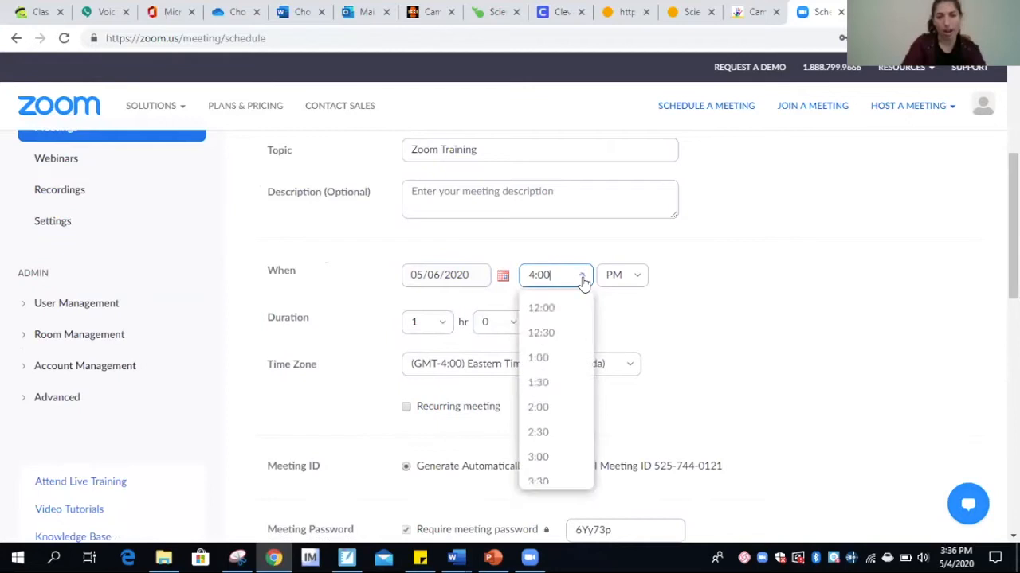
pyautogui.click(538, 359)
pyautogui.click(699, 343)
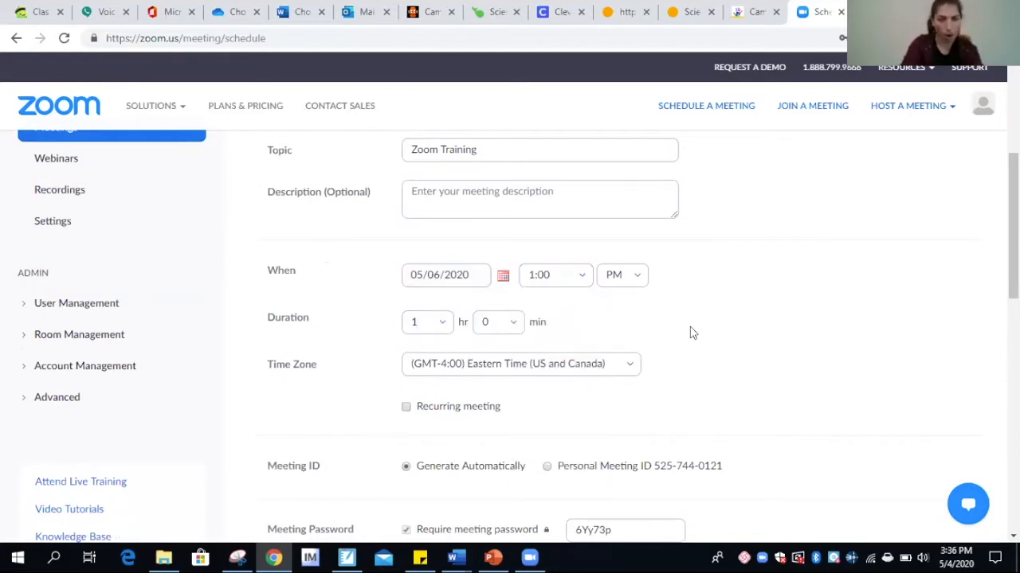
pyautogui.scroll(-2, 689, 333)
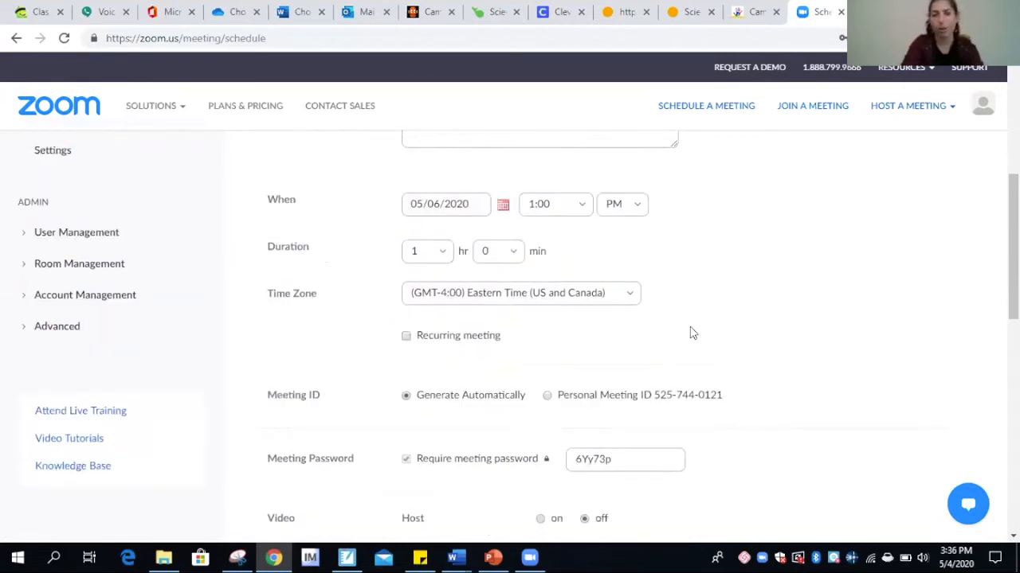
pyautogui.scroll(2, 691, 237)
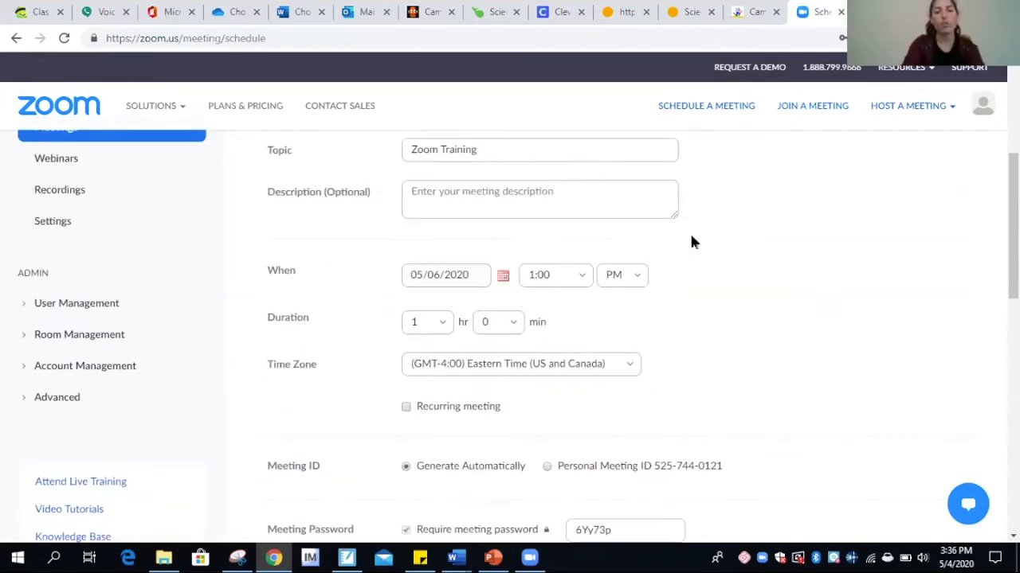
# Make the meeting recur weekly, every 6 weeks on Wednesday until 01/12/2021
pyautogui.click(405, 407)
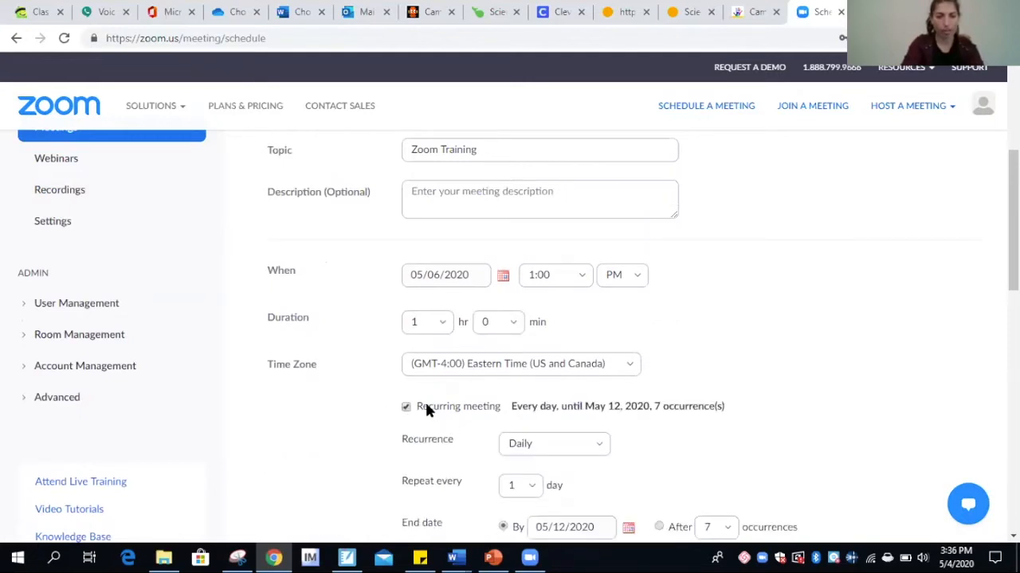
pyautogui.scroll(-2, 725, 421)
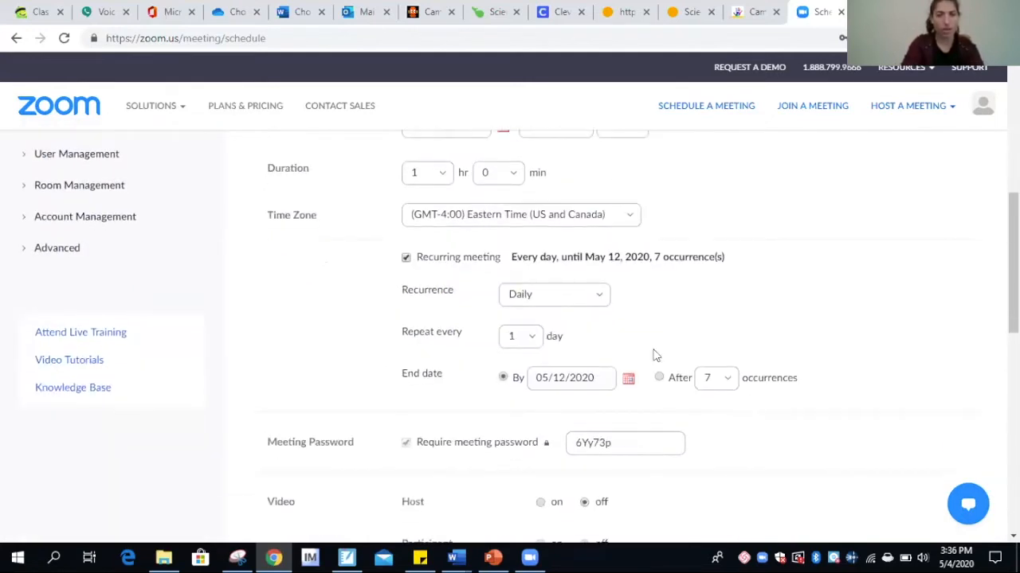
pyautogui.click(603, 296)
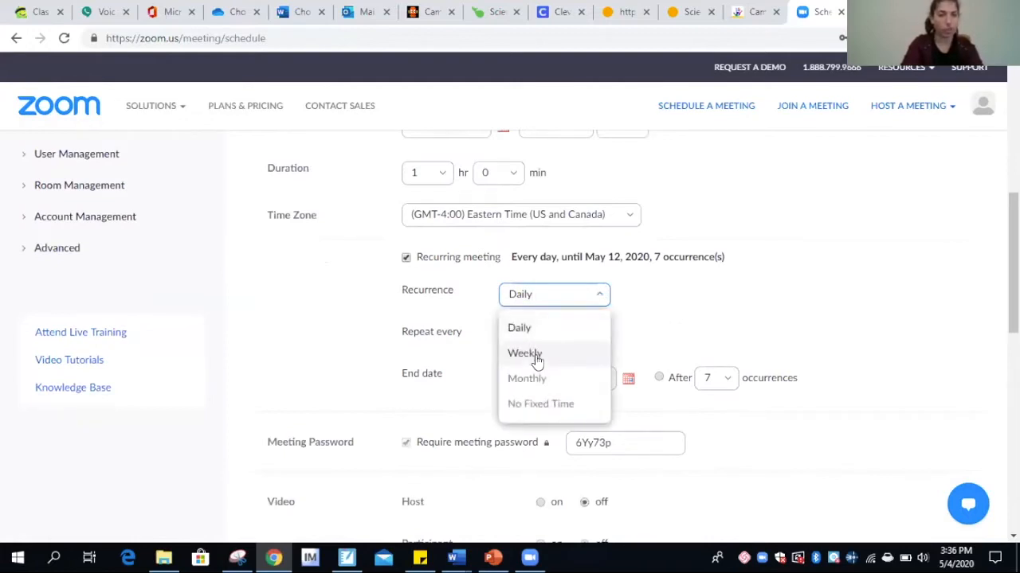
pyautogui.click(576, 355)
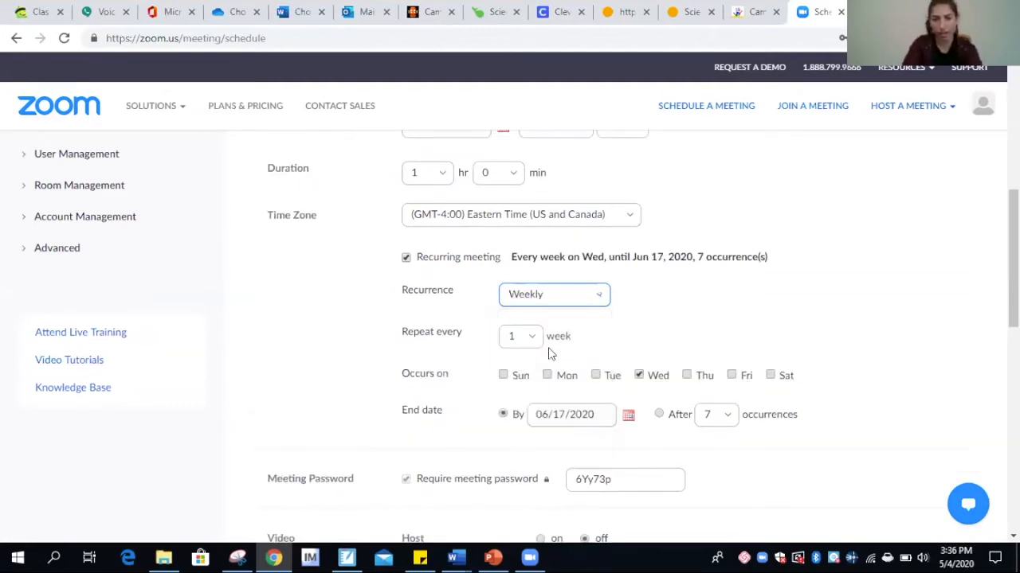
pyautogui.click(532, 343)
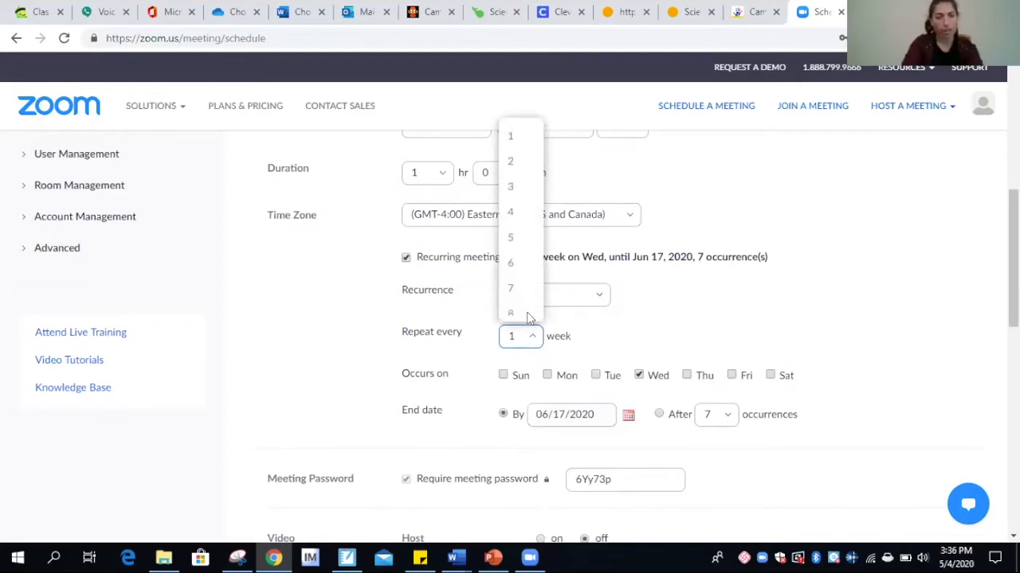
pyautogui.click(513, 265)
pyautogui.scroll(-1, 805, 303)
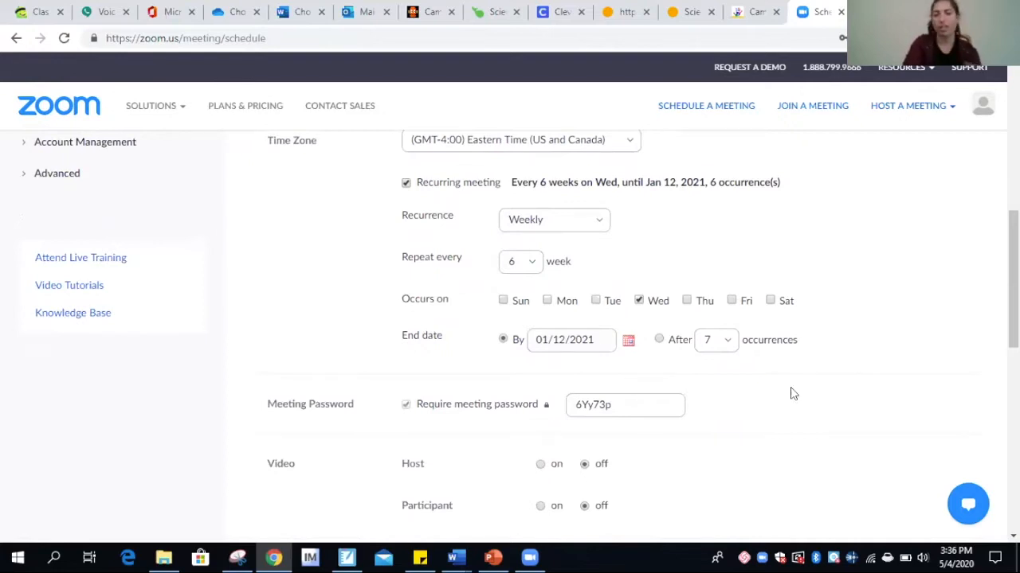
pyautogui.scroll(-1, 793, 393)
# Replace the meeting password and turn on both host and participant video
pyautogui.moveTo(638, 330); pyautogui.dragTo(564, 335)
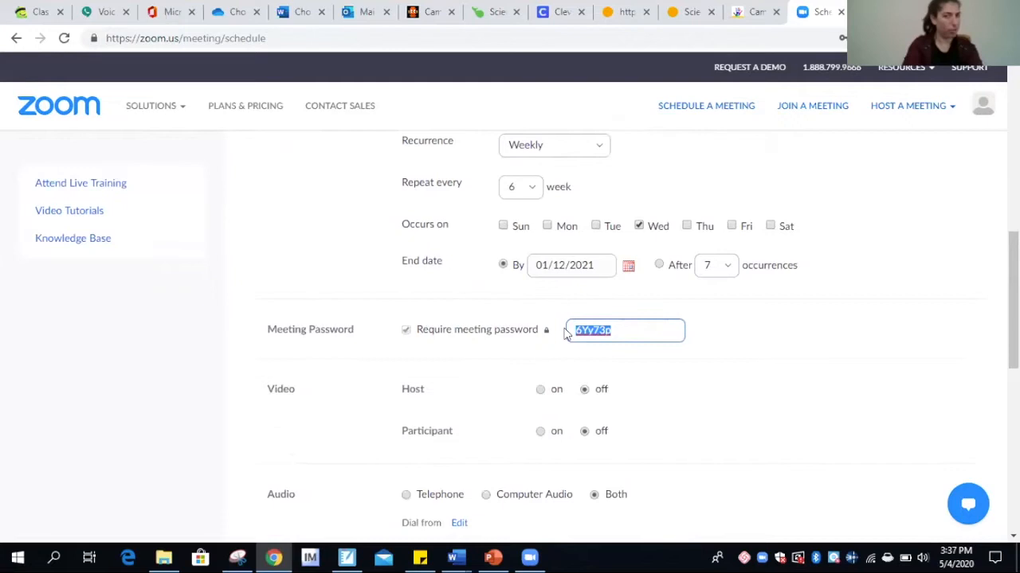
pyautogui.write('123456')
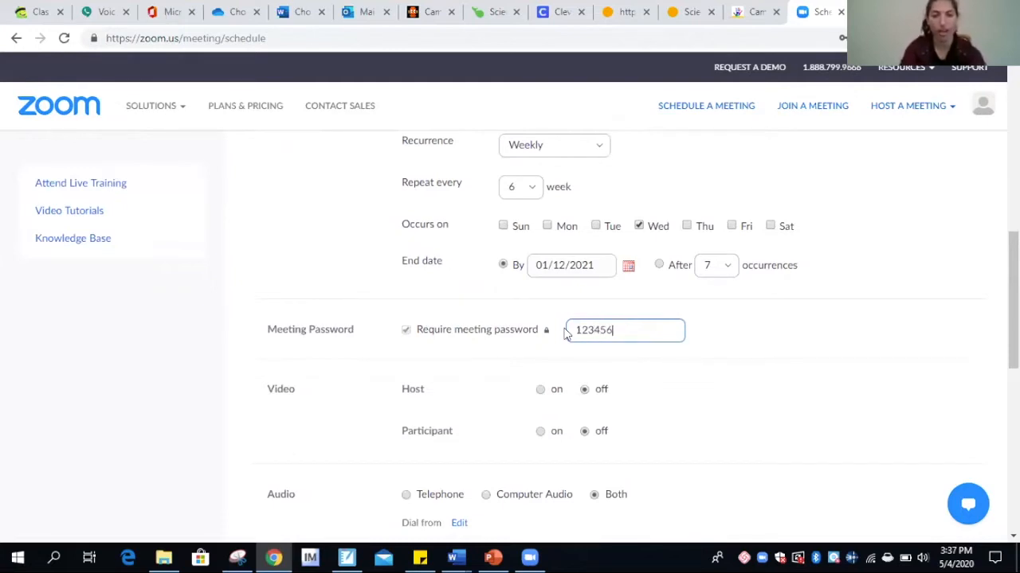
pyautogui.click(887, 346)
pyautogui.scroll(-1, 888, 344)
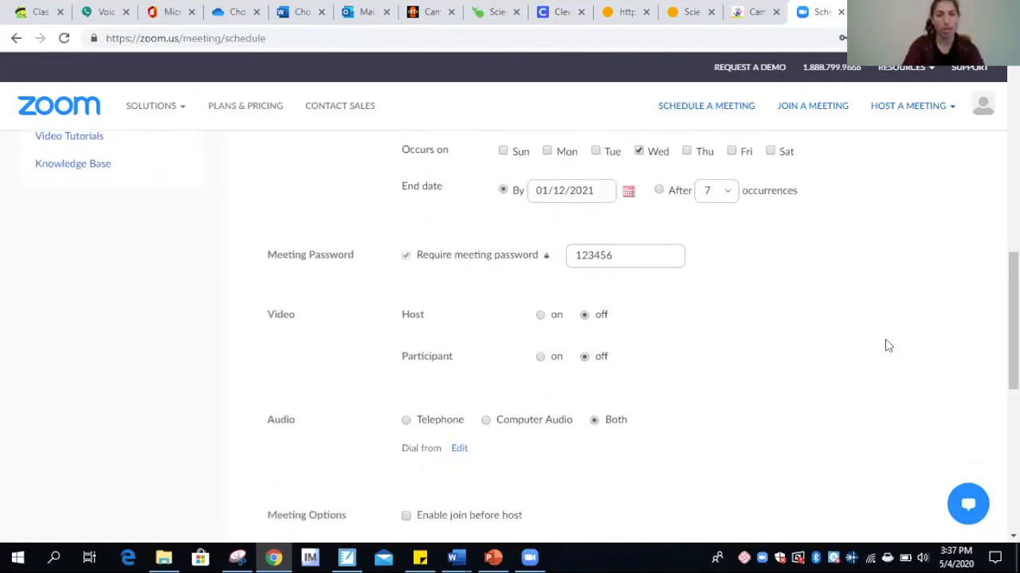
pyautogui.click(539, 316)
pyautogui.click(540, 358)
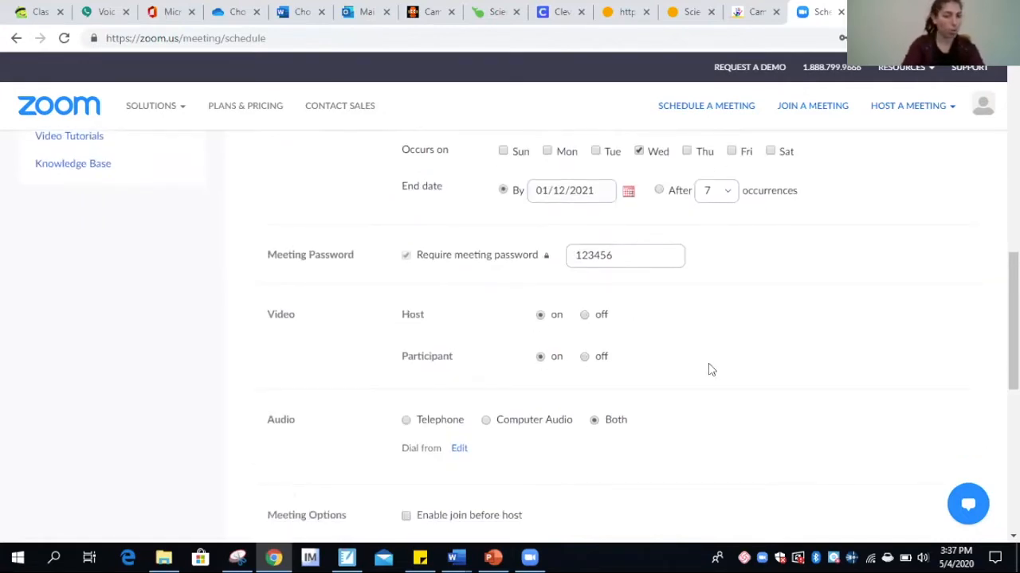
# Review the remaining options and save the Zoom Training meeting
pyautogui.scroll(-1, 769, 394)
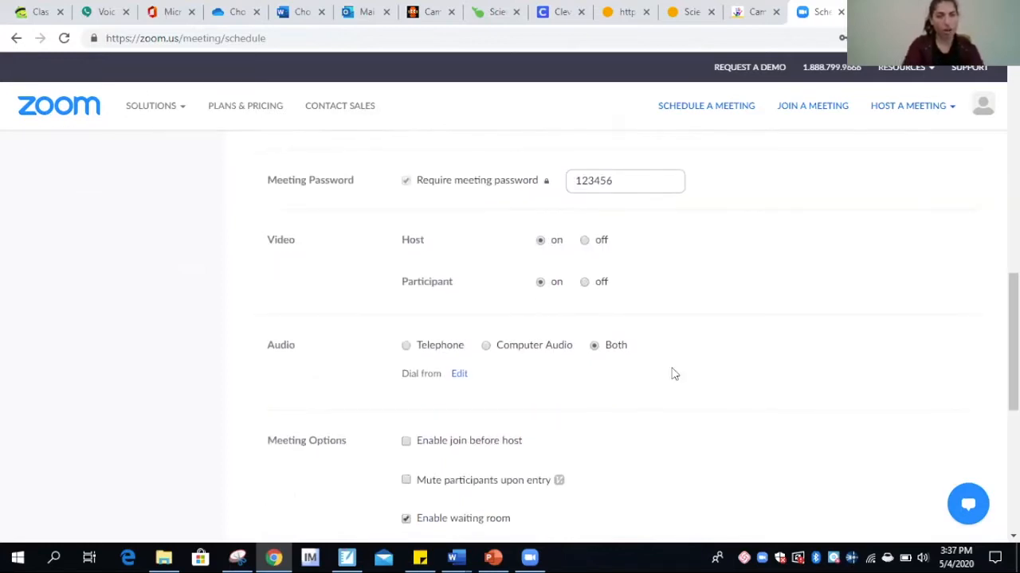
pyautogui.scroll(-1, 778, 354)
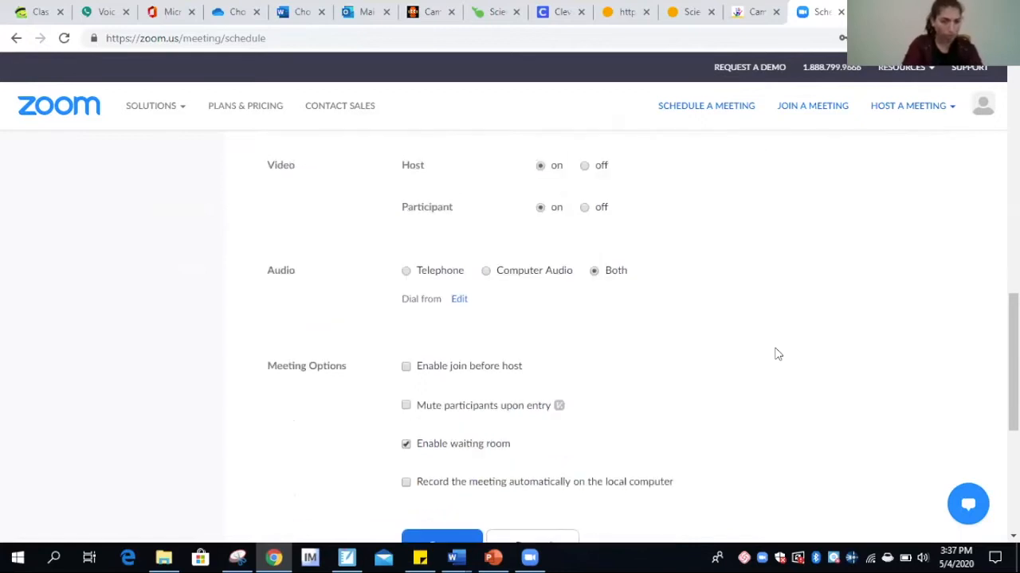
pyautogui.scroll(-5, 778, 354)
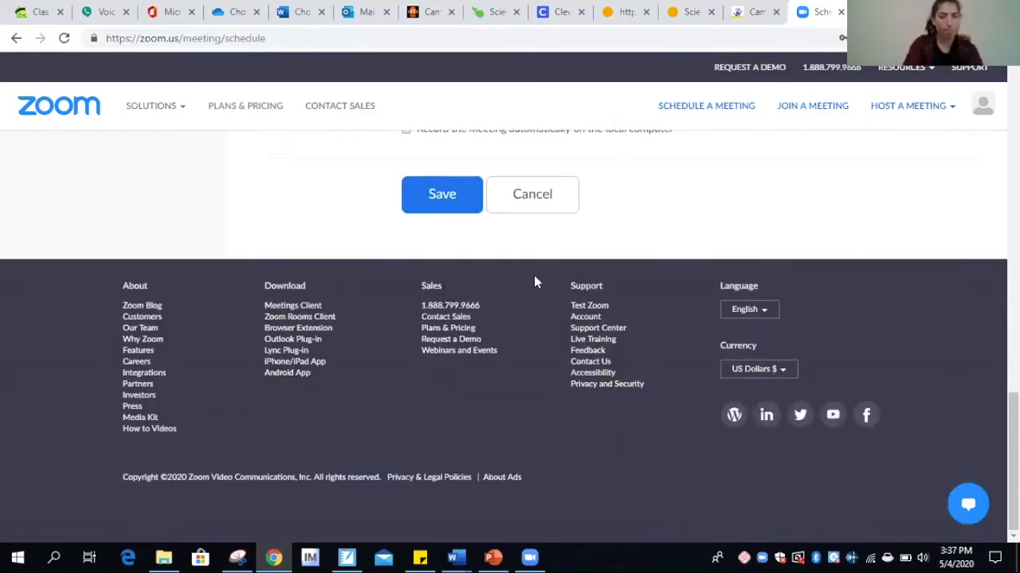
pyautogui.scroll(4, 556, 280)
pyautogui.scroll(1, 556, 281)
pyautogui.scroll(-1, 478, 294)
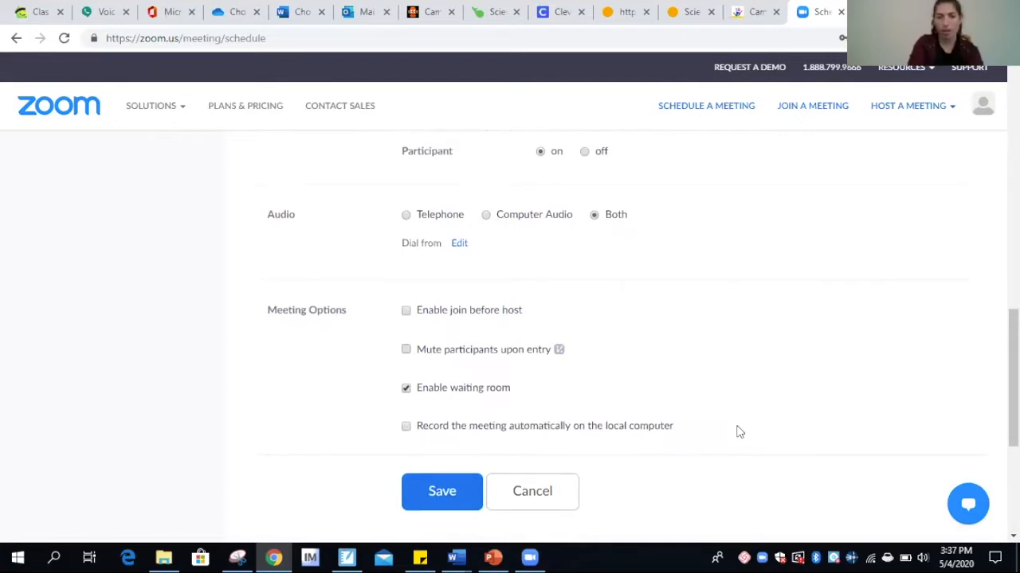
pyautogui.scroll(-1, 739, 431)
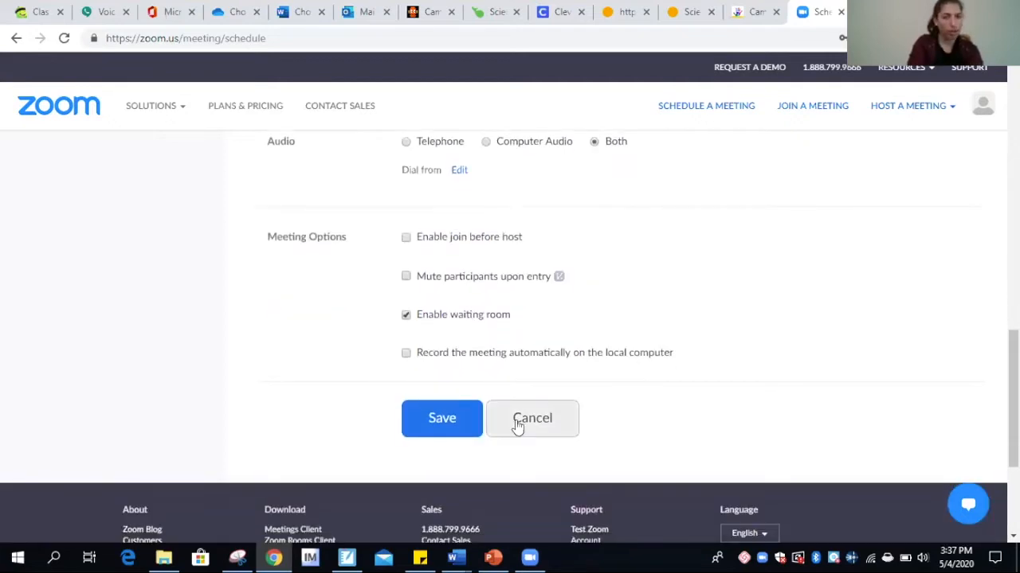
pyautogui.click(443, 421)
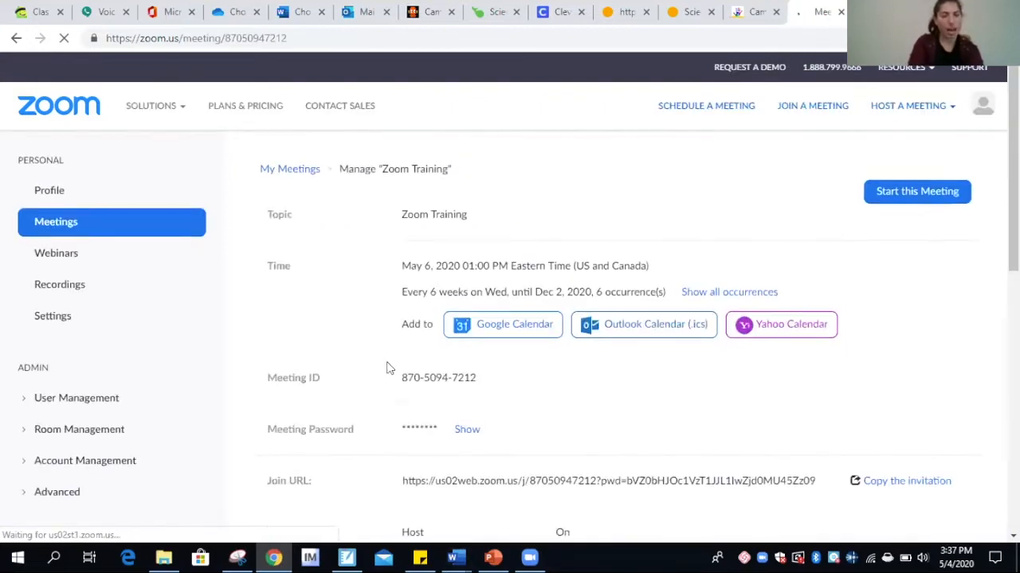
# Preview the Zoom Training invitation listing six dates, then close it without copying
pyautogui.scroll(-1, 515, 418)
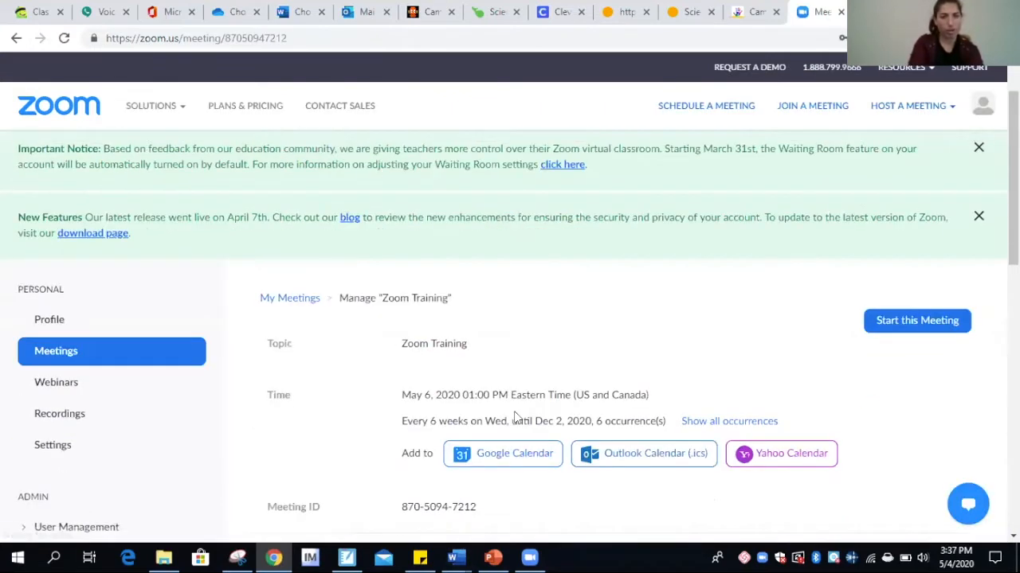
pyautogui.scroll(-1, 464, 320)
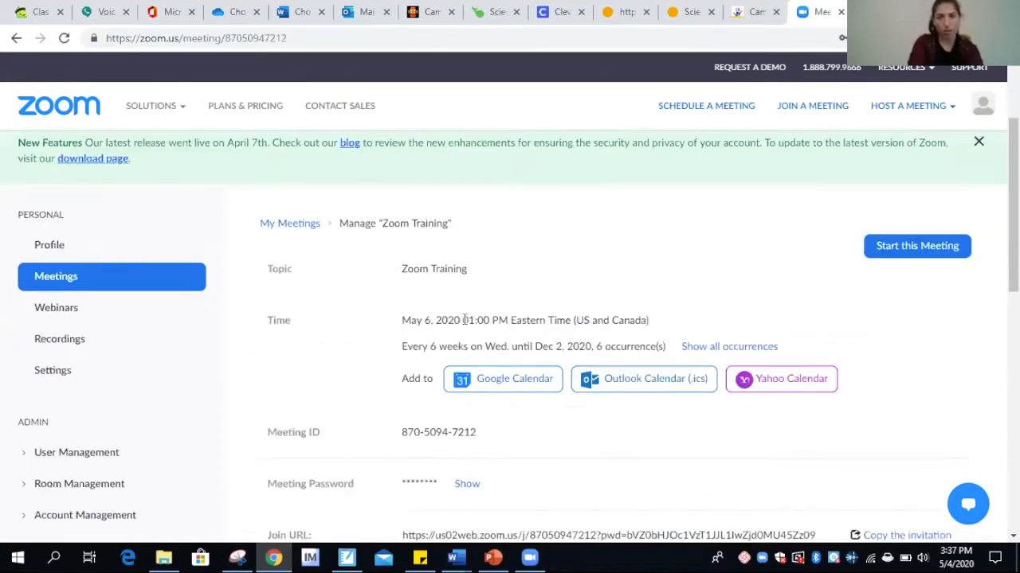
pyautogui.scroll(-5, 811, 311)
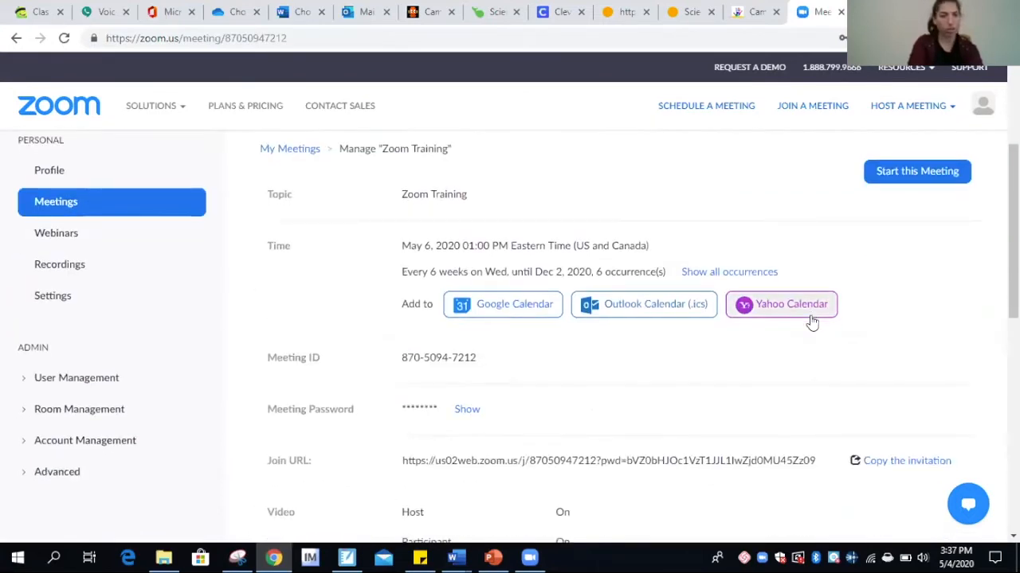
pyautogui.scroll(1, 852, 310)
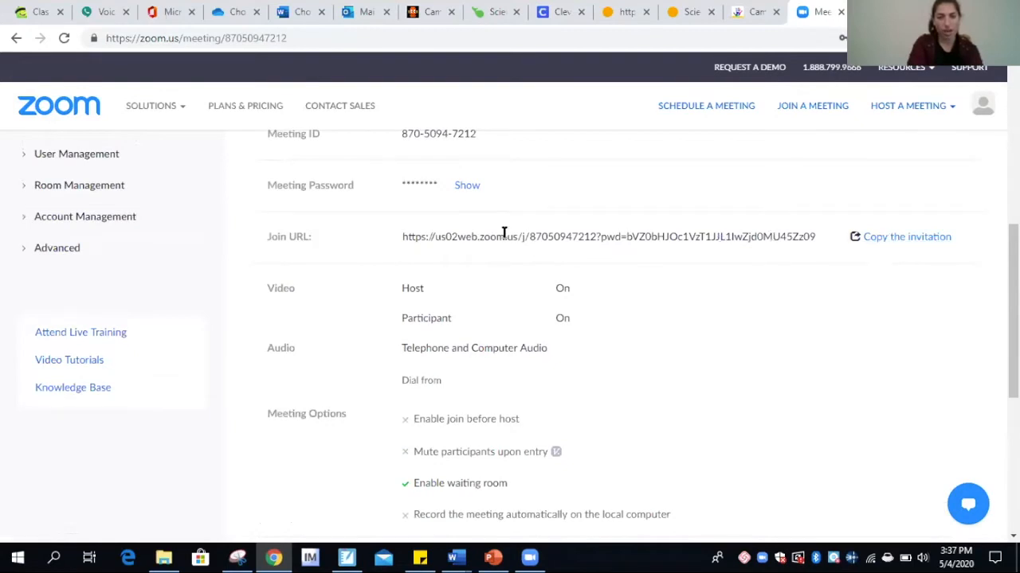
pyautogui.click(893, 240)
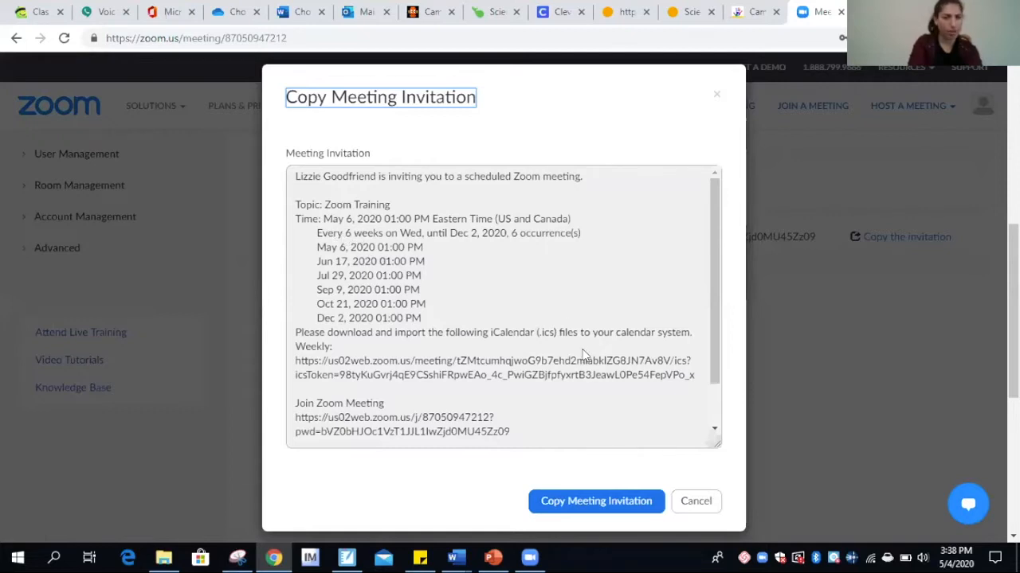
pyautogui.click(705, 503)
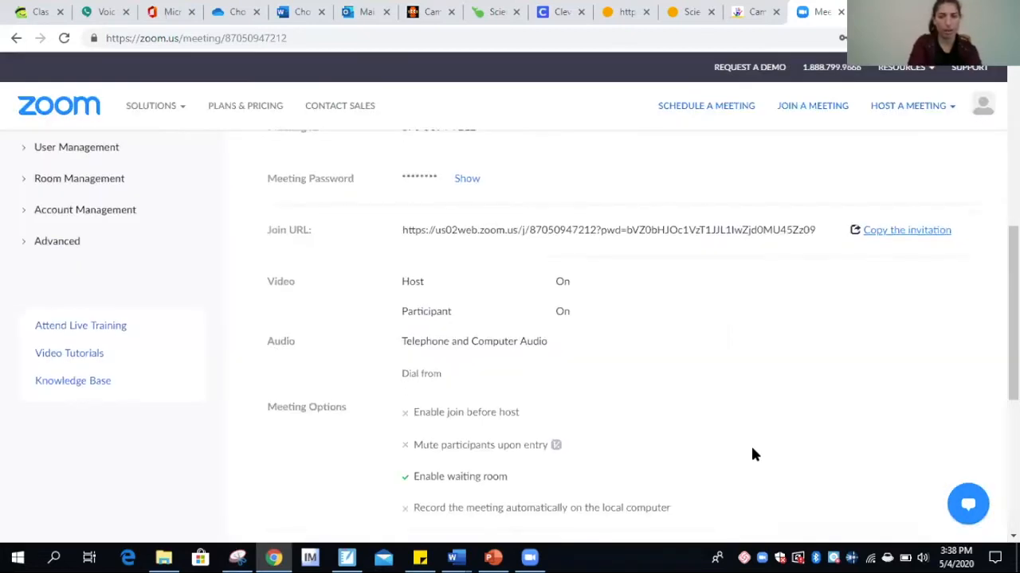
pyautogui.scroll(-4, 751, 455)
# Edit all occurrences to repeat every 1 week on Wednesday and save the change
pyautogui.click(790, 268)
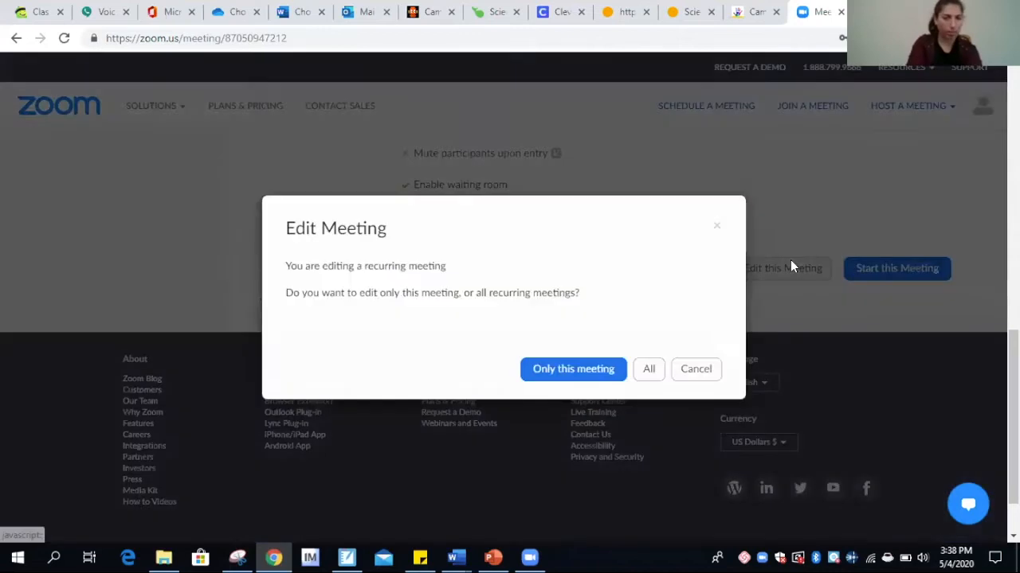
pyautogui.click(649, 369)
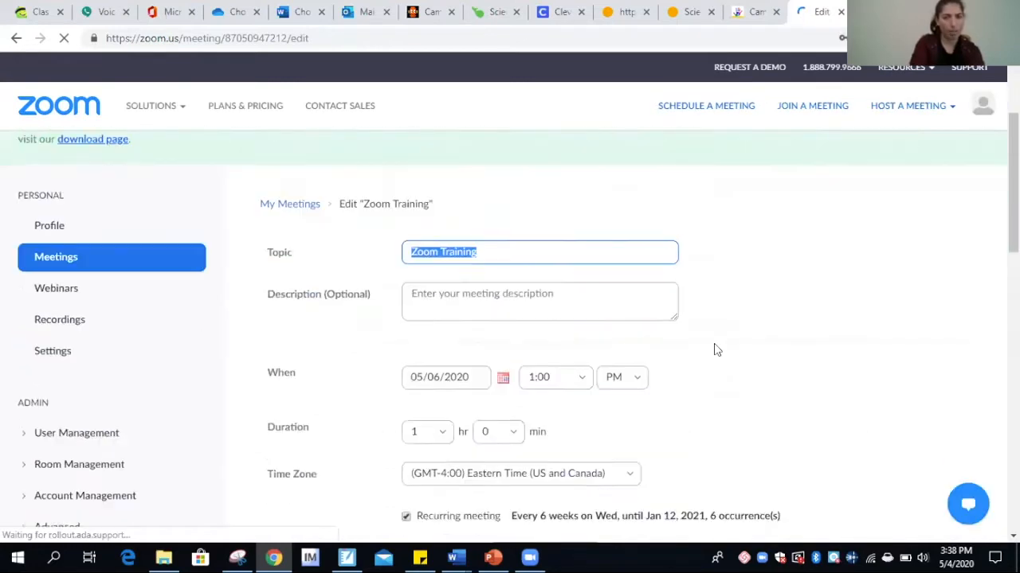
pyautogui.scroll(-3, 715, 350)
pyautogui.click(525, 396)
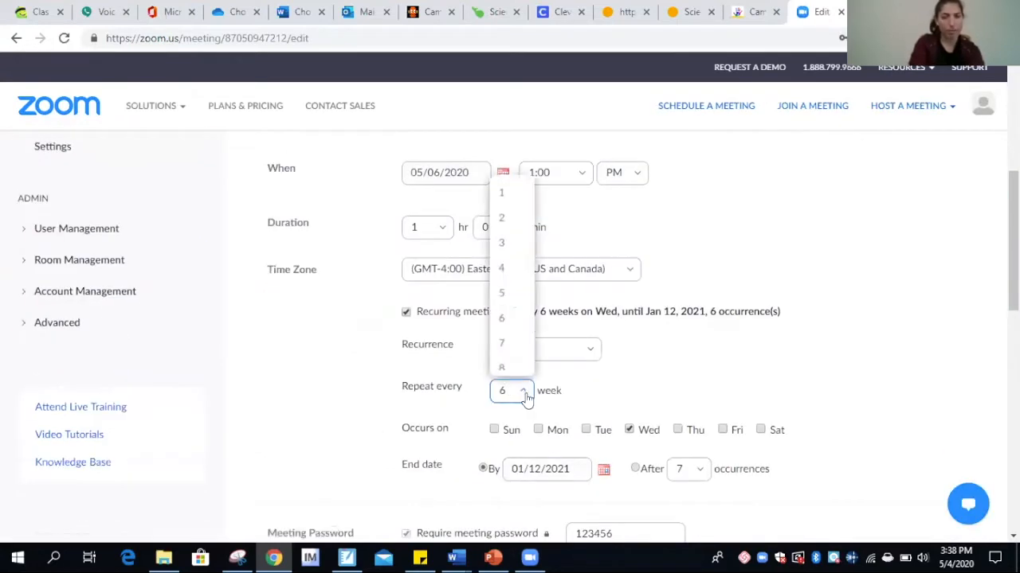
pyautogui.click(508, 192)
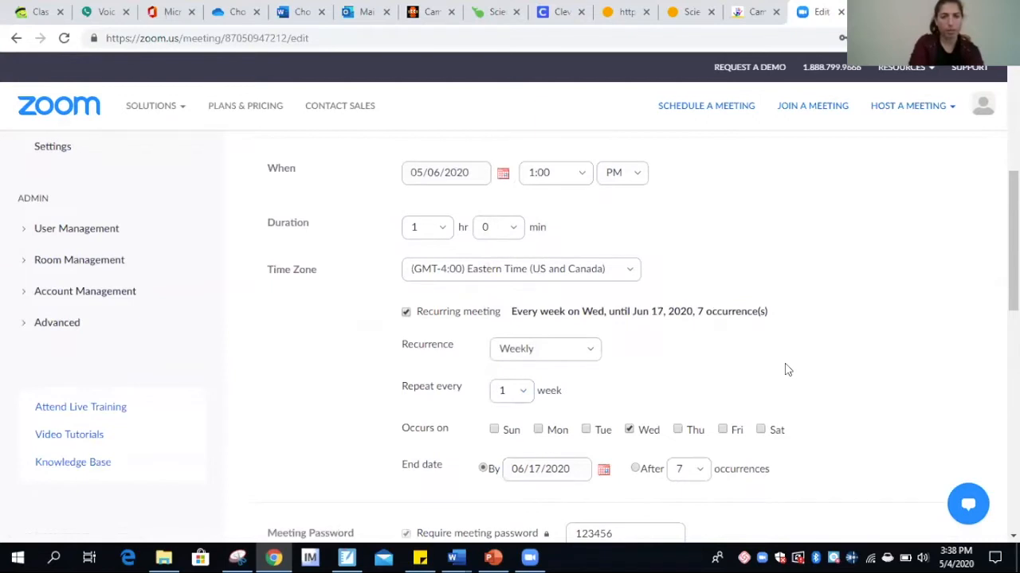
pyautogui.scroll(-6, 779, 405)
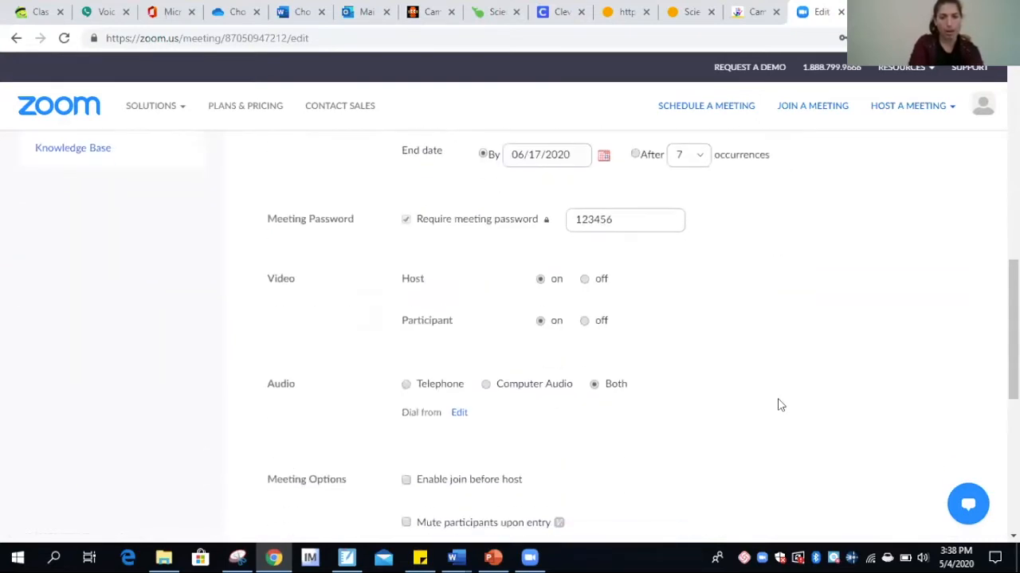
pyautogui.click(434, 455)
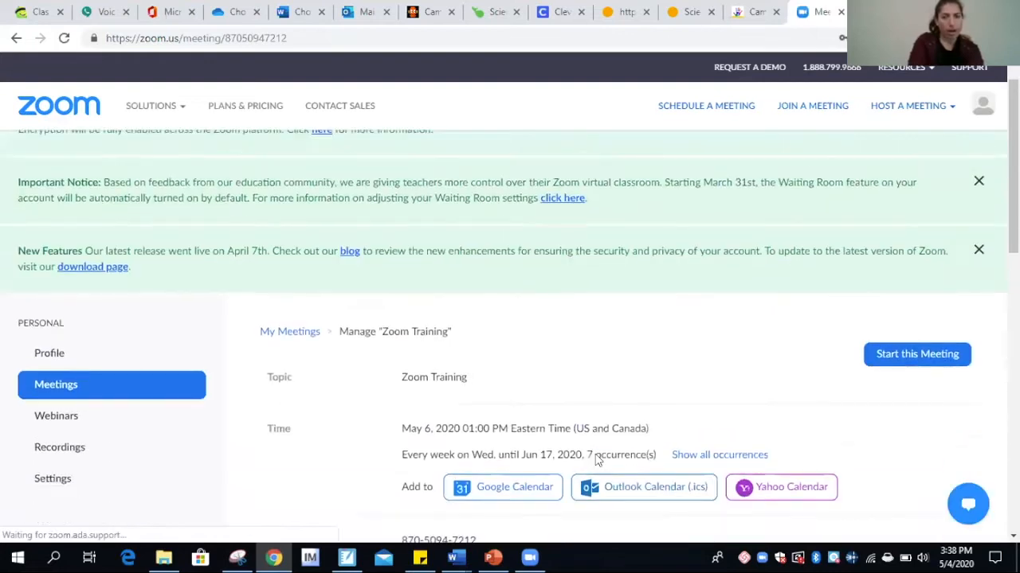
pyautogui.scroll(-3, 593, 458)
pyautogui.scroll(-3, 597, 460)
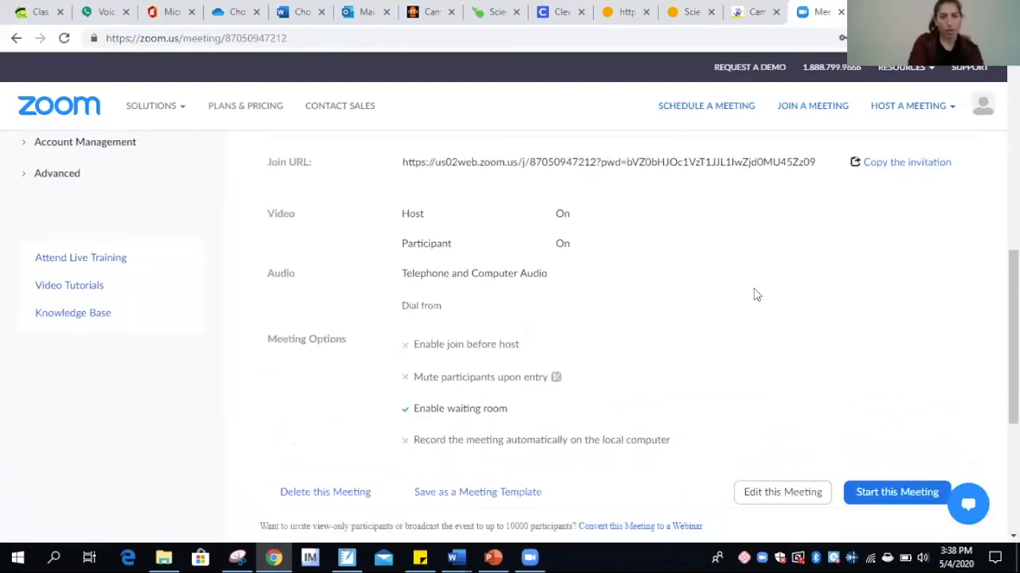
pyautogui.click(899, 163)
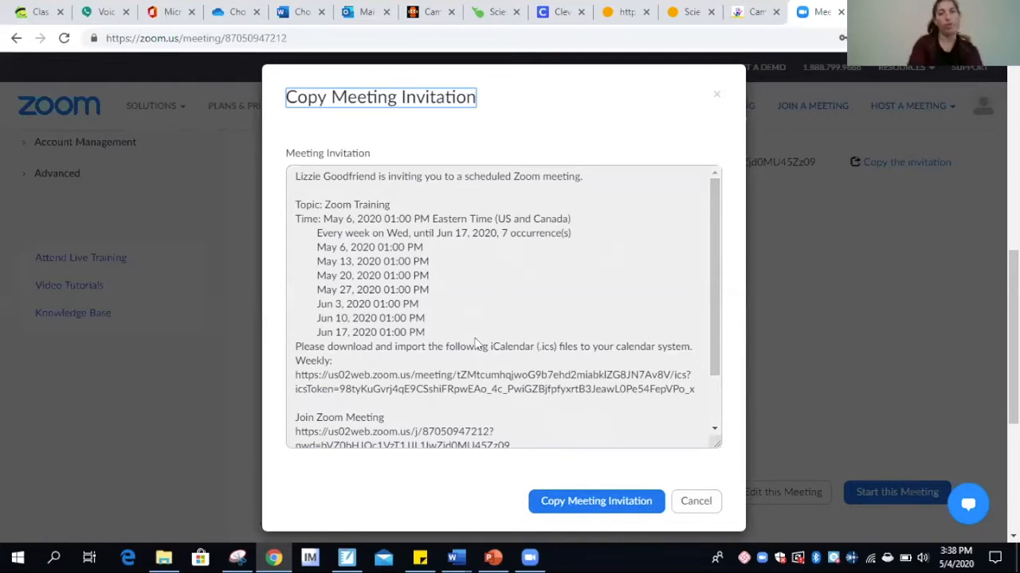
pyautogui.click(693, 502)
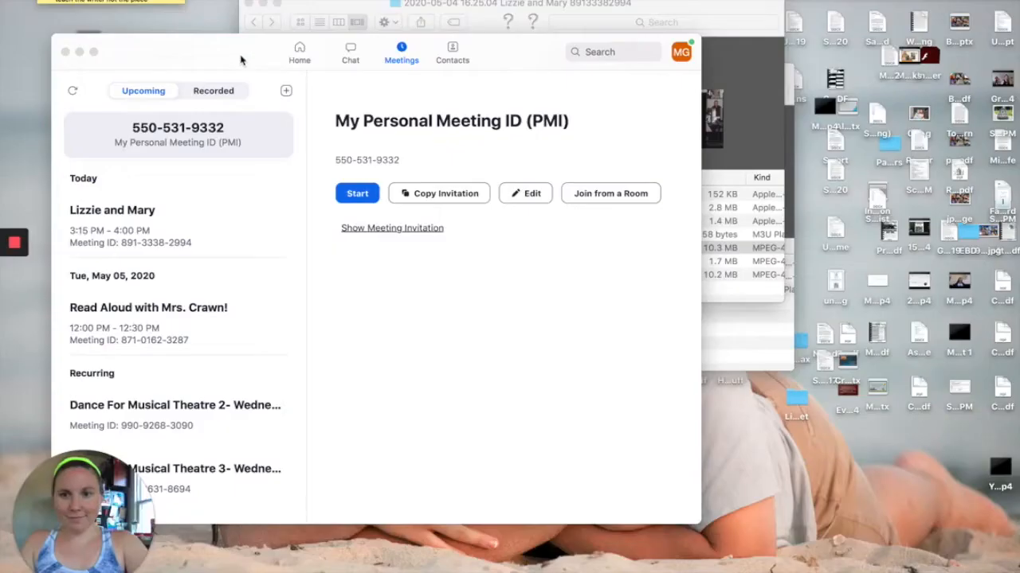
# Move the Zoom window up and to the right by its title bar
pyautogui.moveTo(241, 60); pyautogui.dragTo(288, 30)
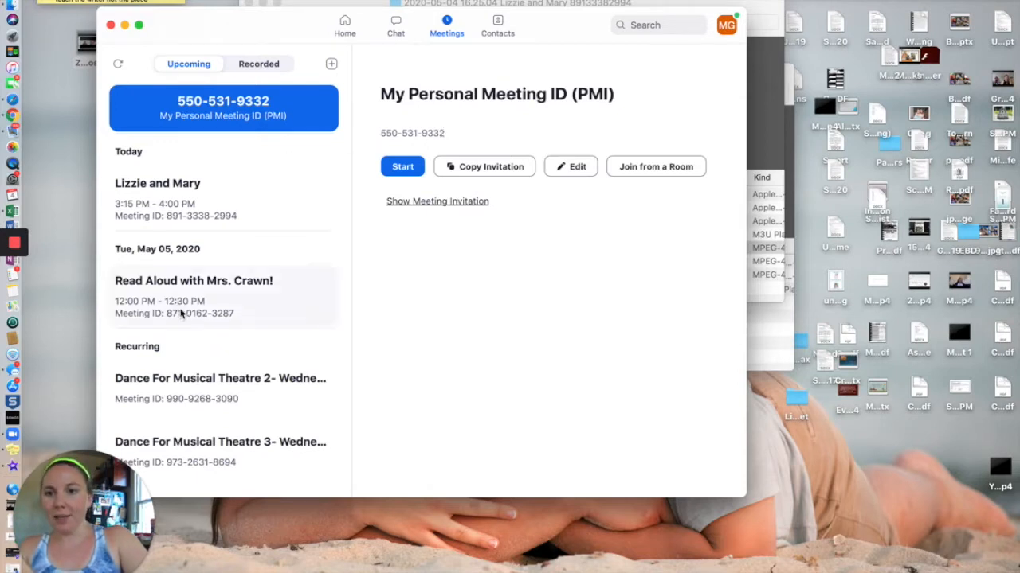
# Find the recurring Class Connect meeting in the Upcoming list and show its details
pyautogui.scroll(-1, 230, 421)
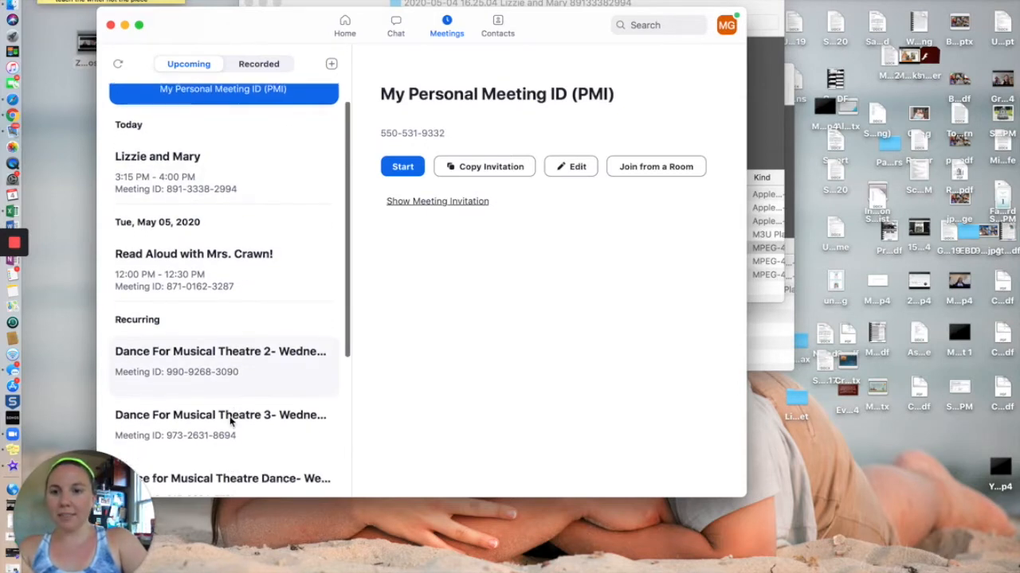
pyautogui.scroll(-3, 230, 422)
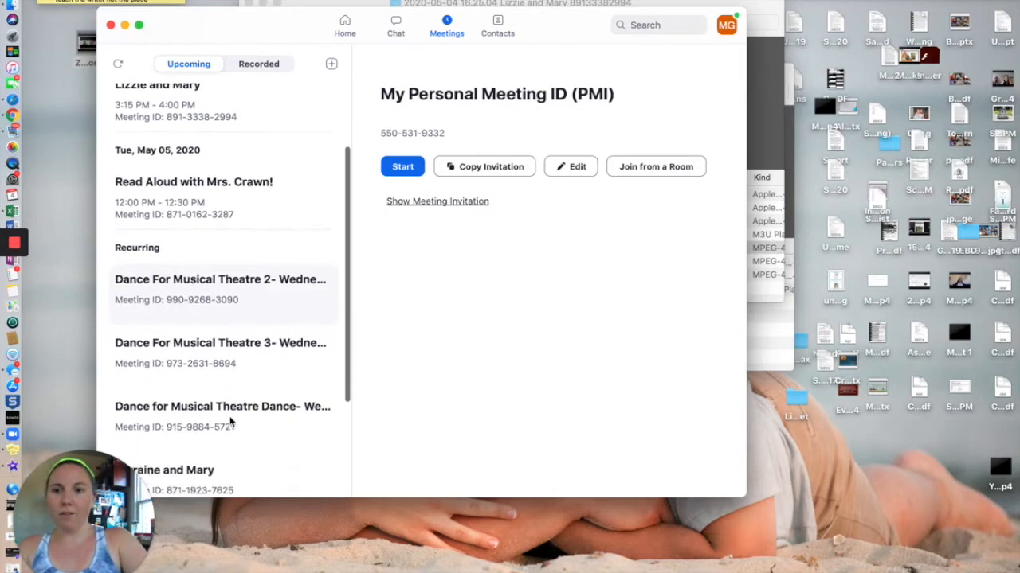
pyautogui.scroll(-1, 230, 422)
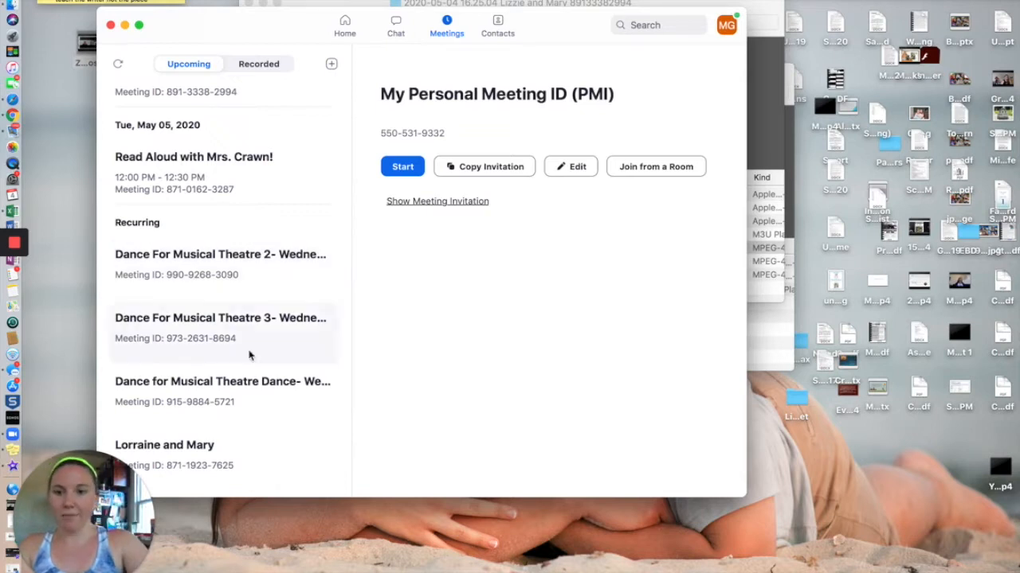
pyautogui.scroll(4, 249, 356)
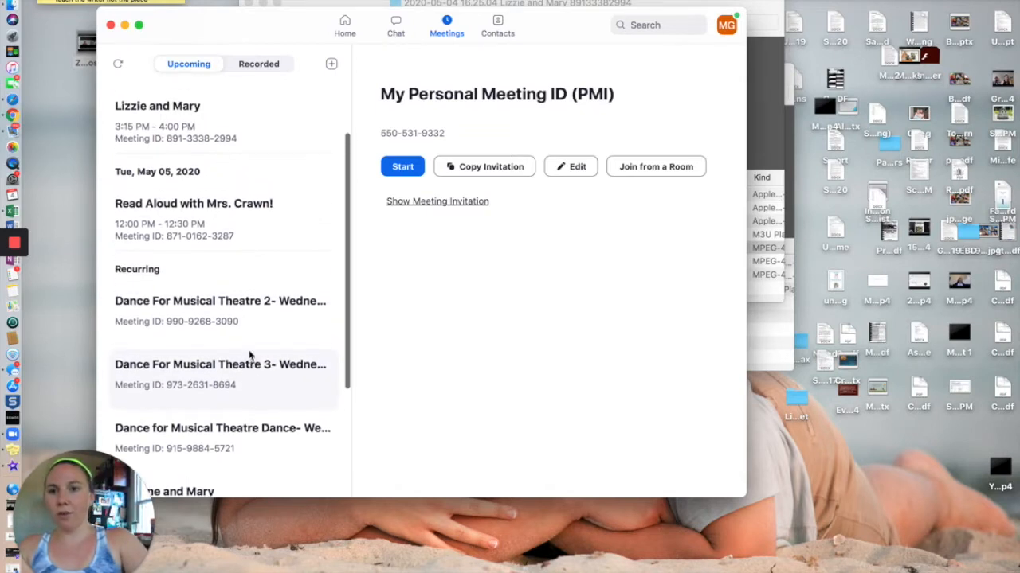
pyautogui.scroll(-6, 249, 356)
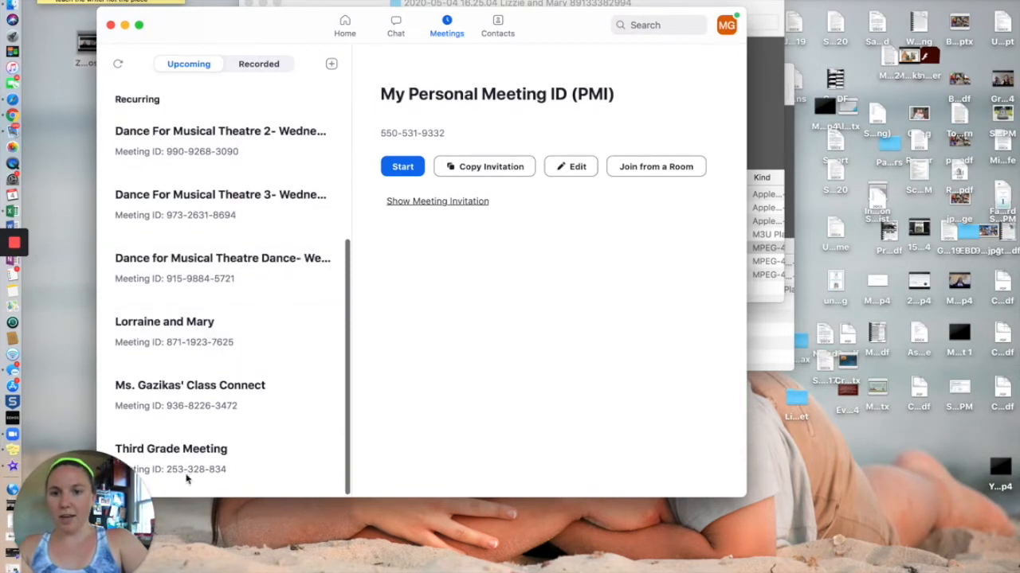
pyautogui.click(188, 402)
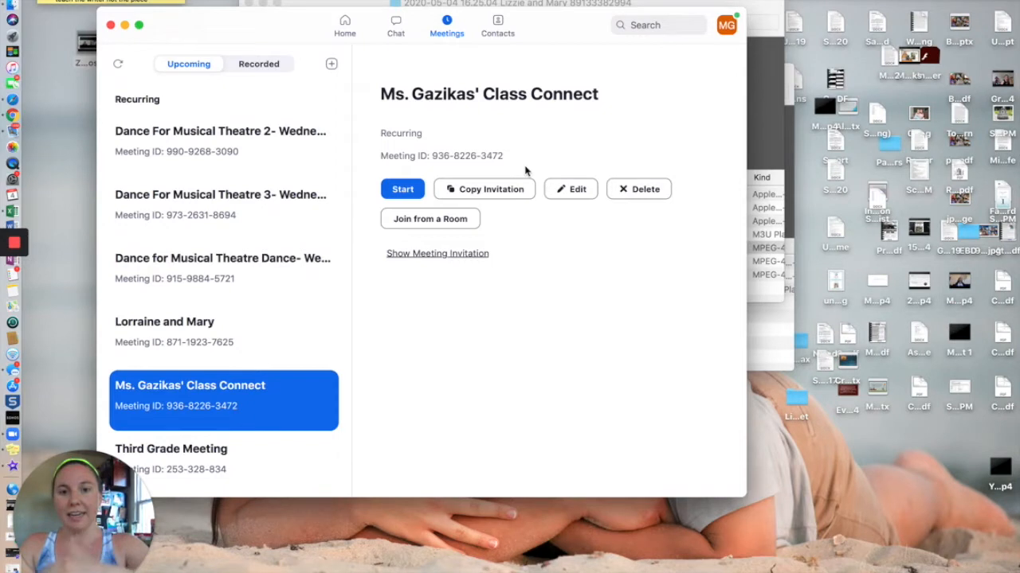
pyautogui.click(403, 190)
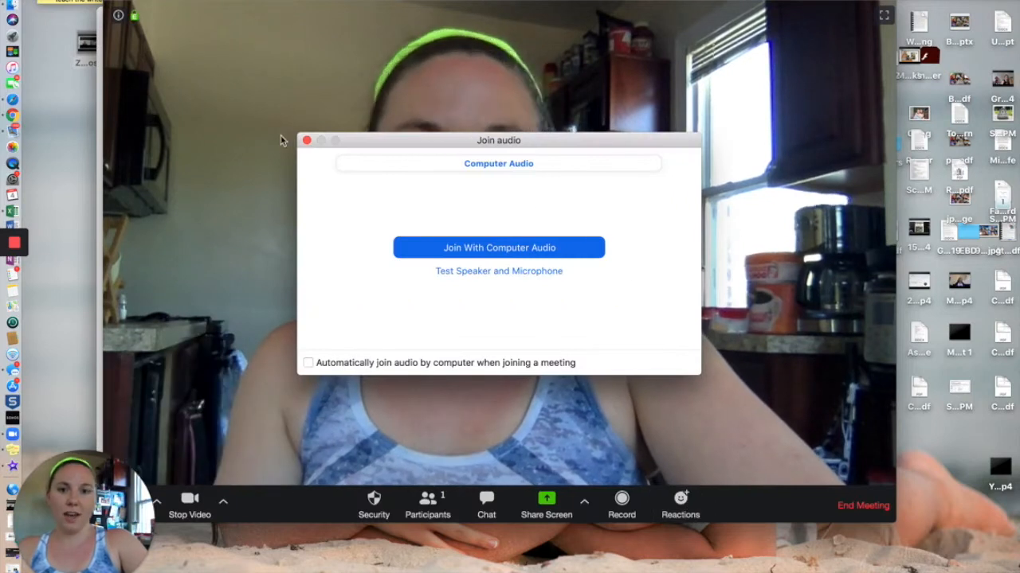
pyautogui.click(308, 141)
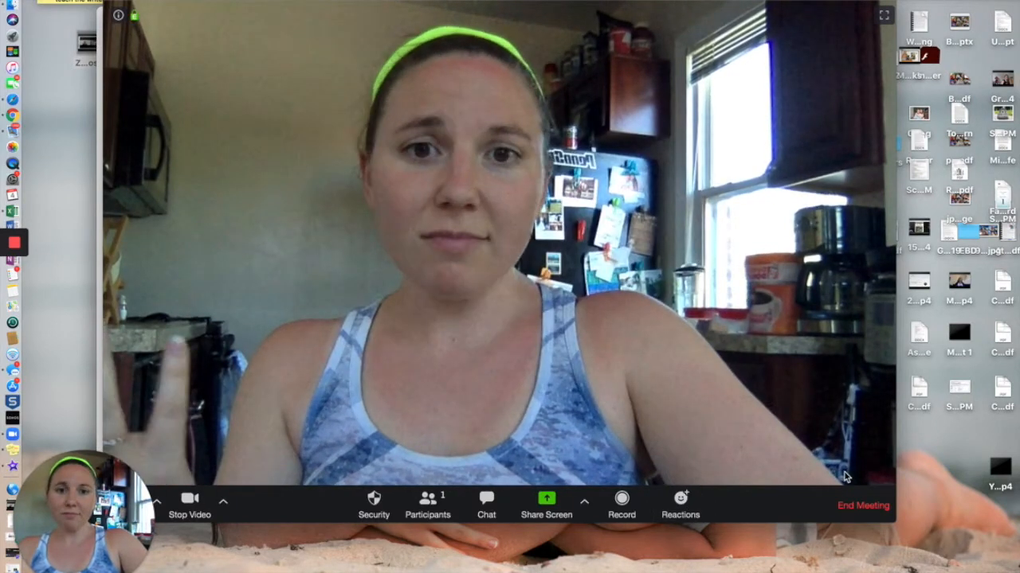
pyautogui.click(856, 504)
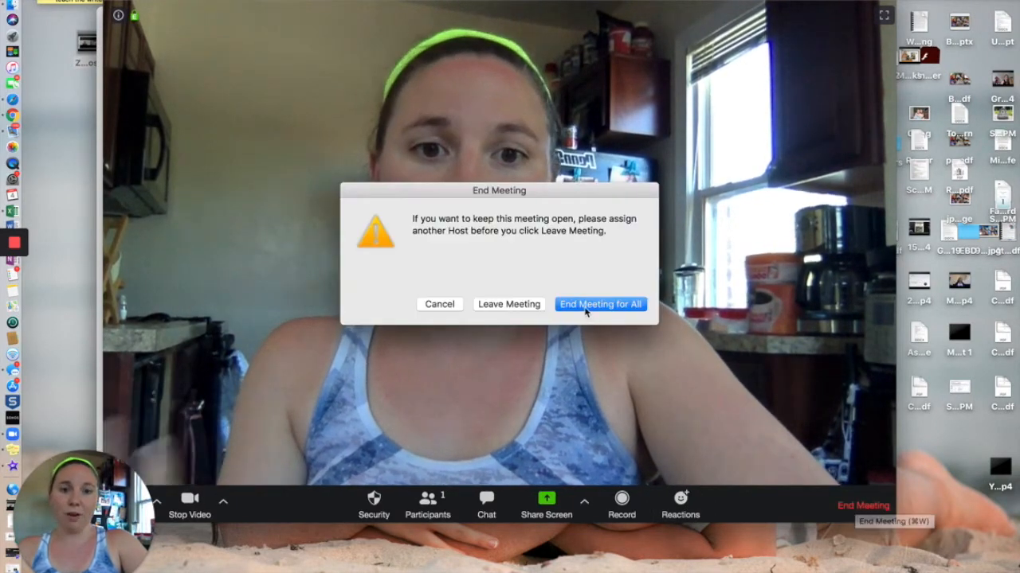
pyautogui.click(586, 307)
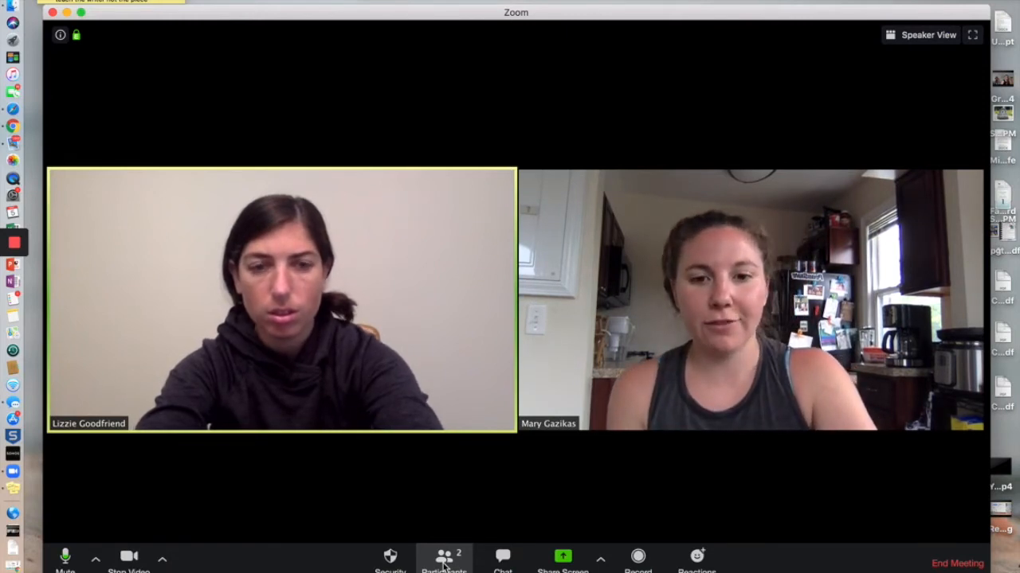
# Show the Participants panel listing the two meeting attendees
pyautogui.click(444, 562)
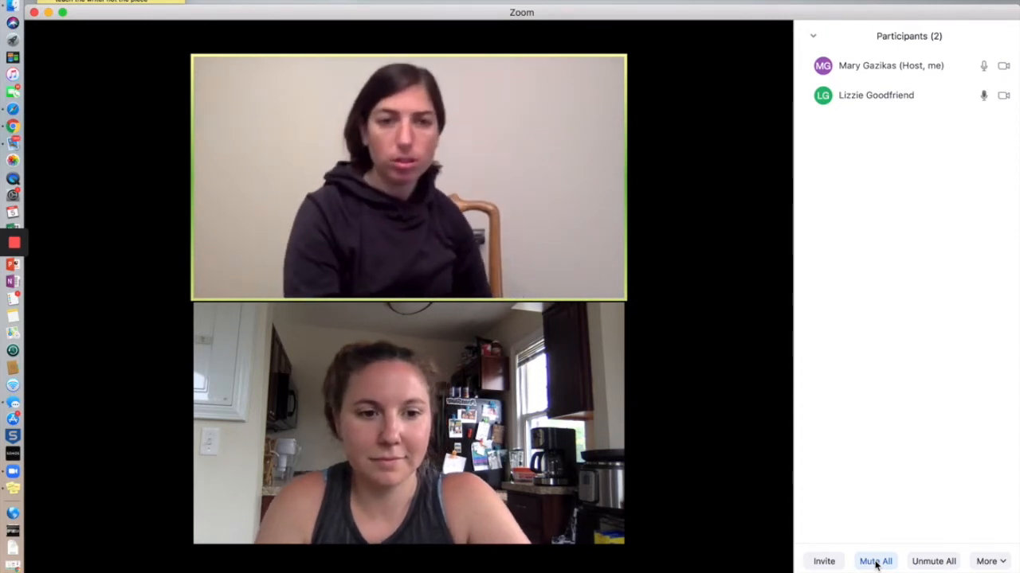
# Mute all participants with 'Allow participants to unmute themselves' unchecked, then unmute everyone
pyautogui.click(876, 562)
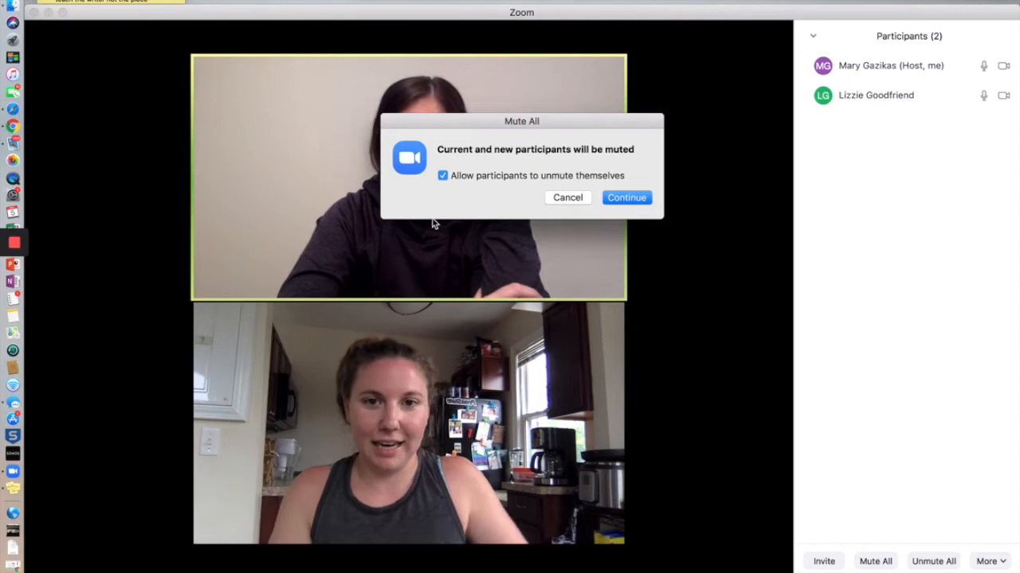
pyautogui.click(442, 176)
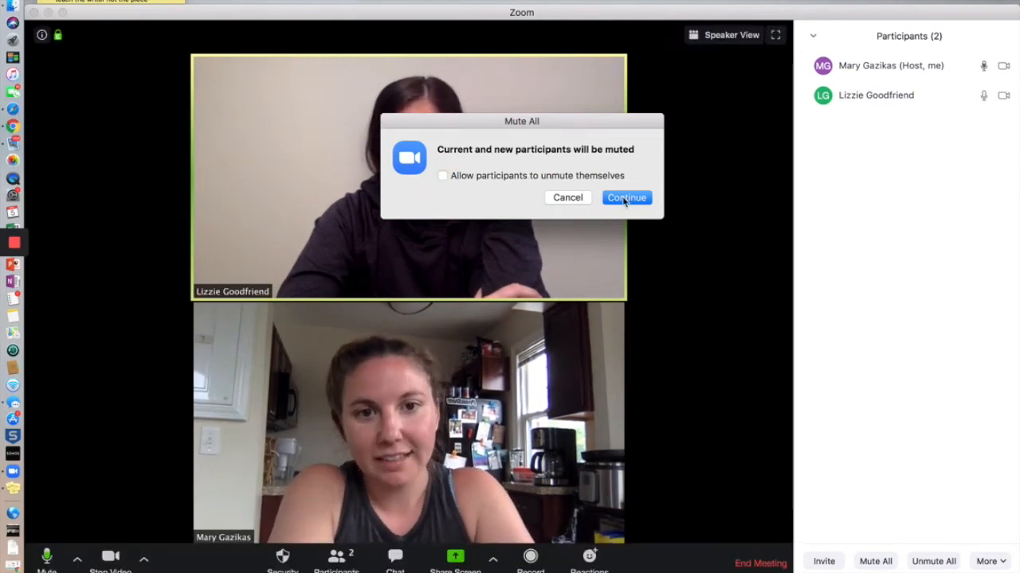
pyautogui.click(626, 199)
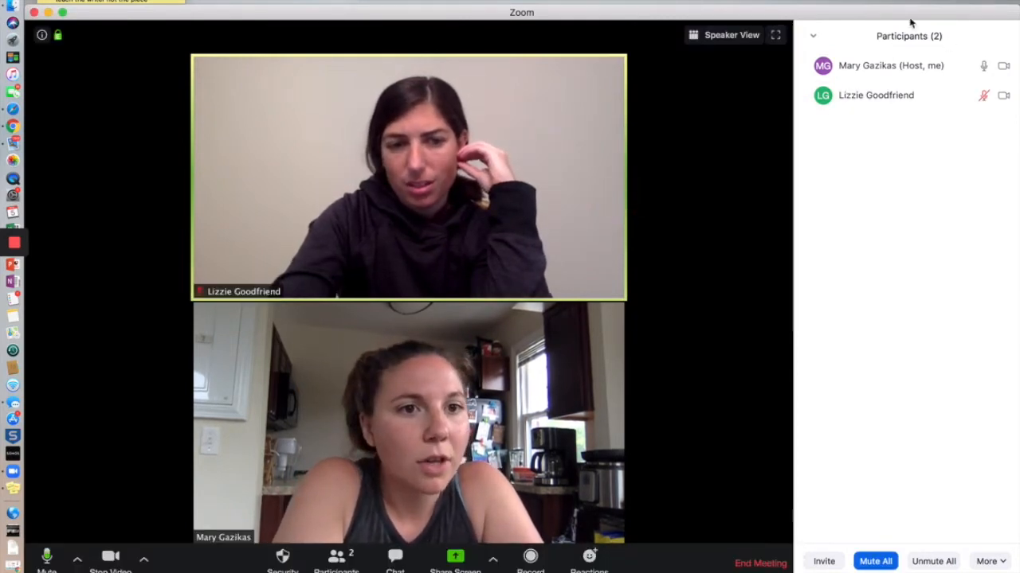
pyautogui.click(922, 564)
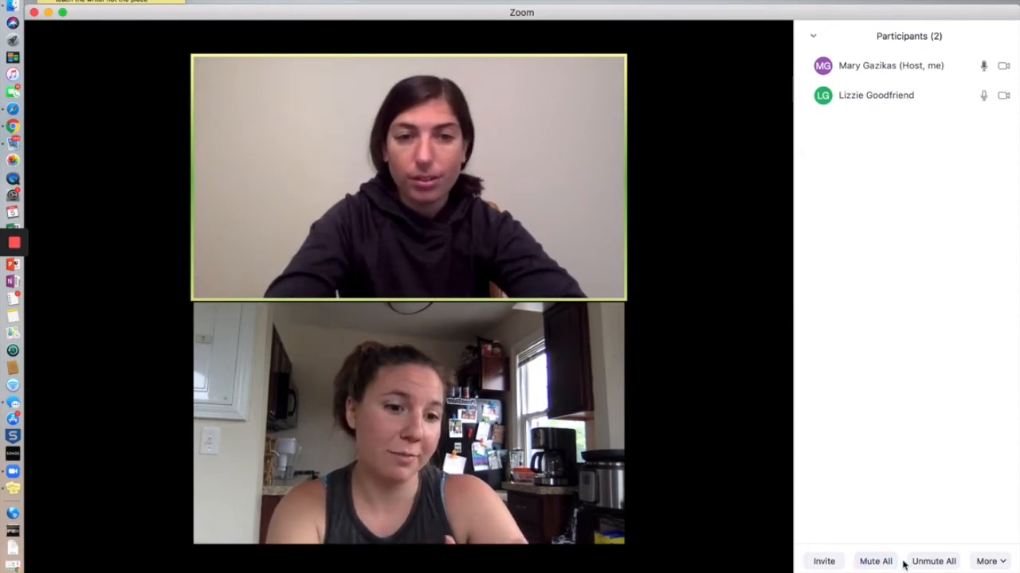
# Mute all participants again, confirming with Continue in the Mute All dialog
pyautogui.click(876, 561)
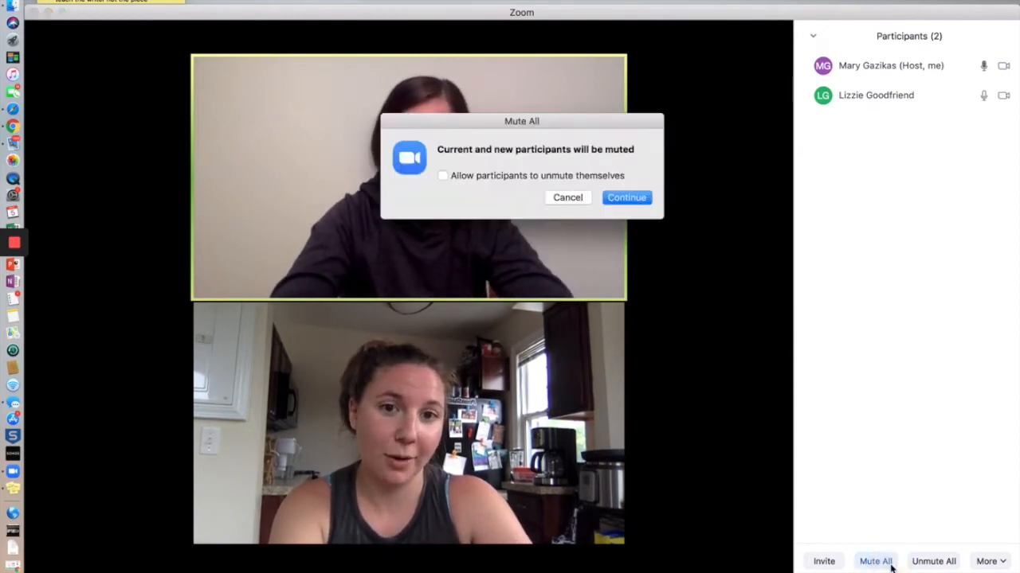
pyautogui.click(641, 198)
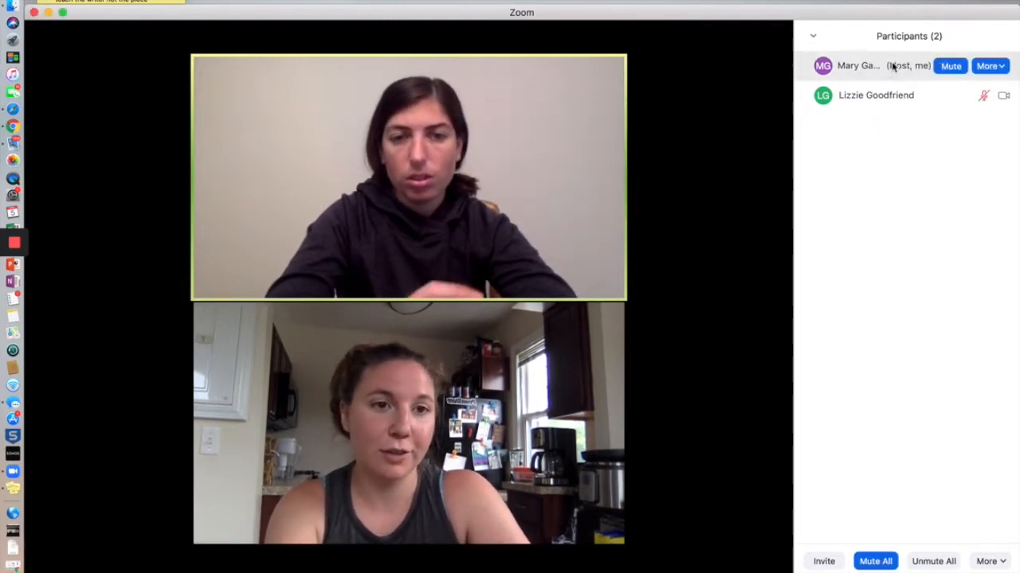
pyautogui.moveTo(975, 111)
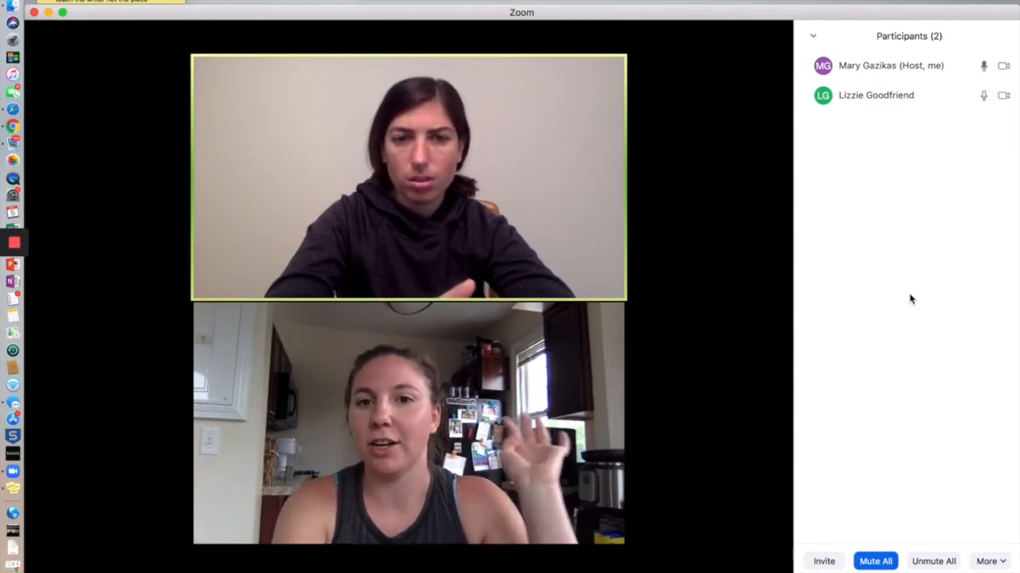
pyautogui.moveTo(607, 71)
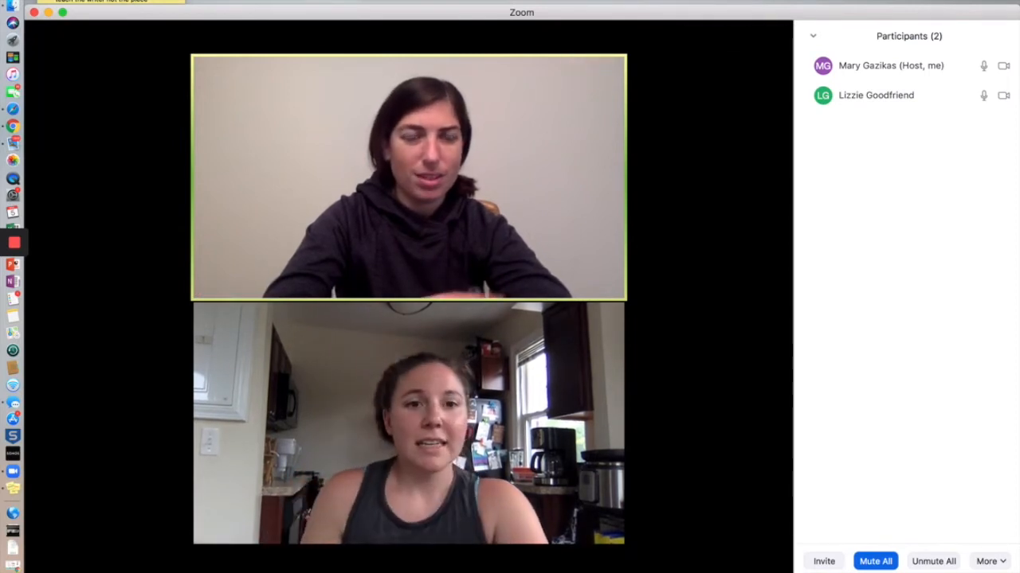
pyautogui.moveTo(995, 96)
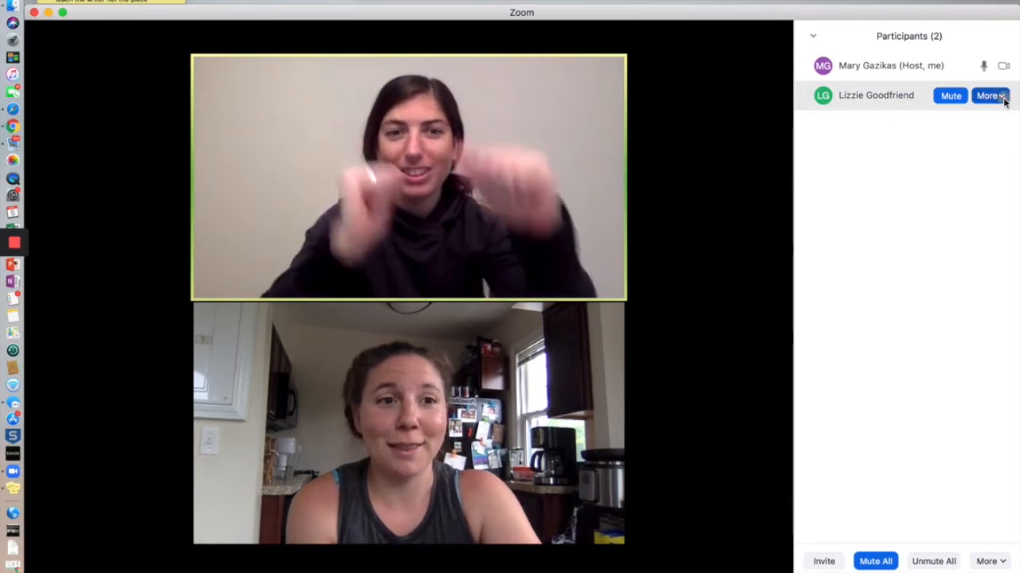
# Stop the guest's video from her More menu, then ask her to start video
pyautogui.click(1004, 97)
pyautogui.click(989, 136)
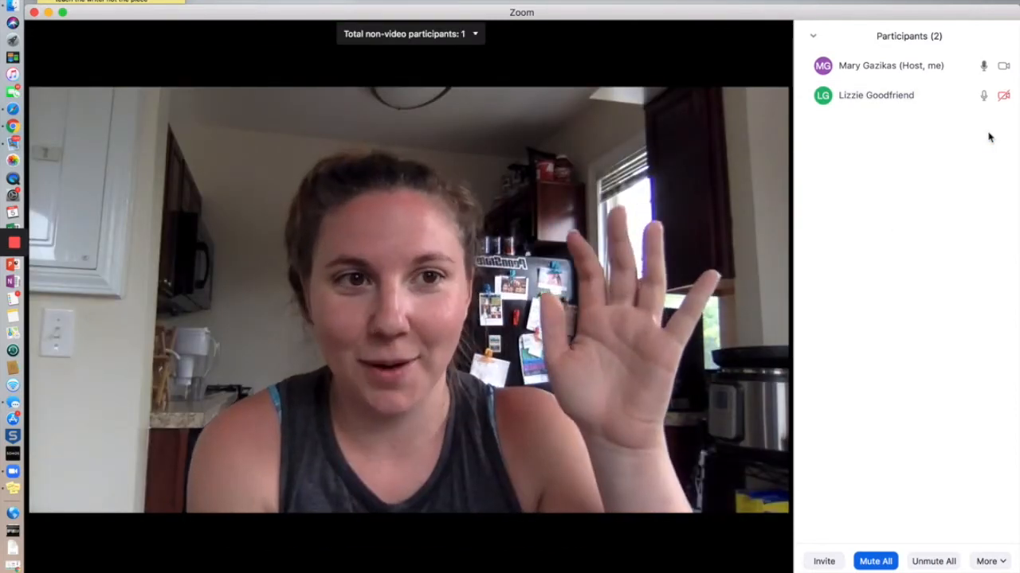
pyautogui.click(999, 97)
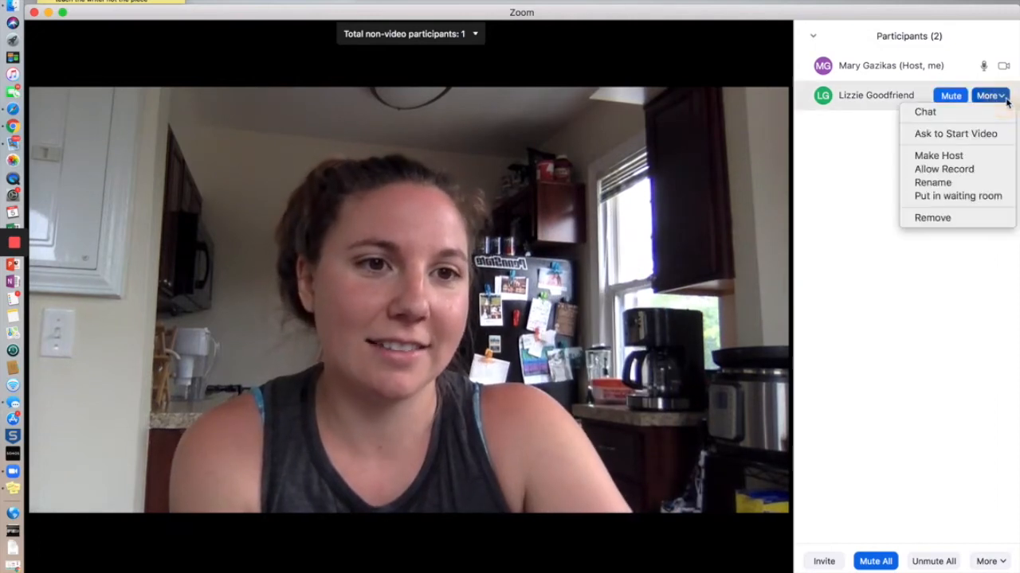
pyautogui.click(983, 136)
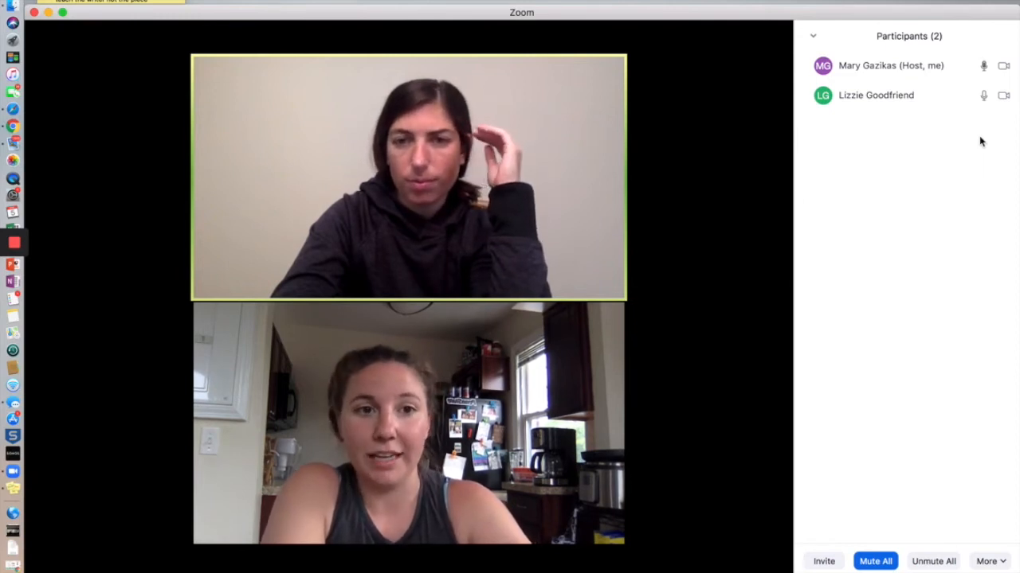
pyautogui.moveTo(865, 88)
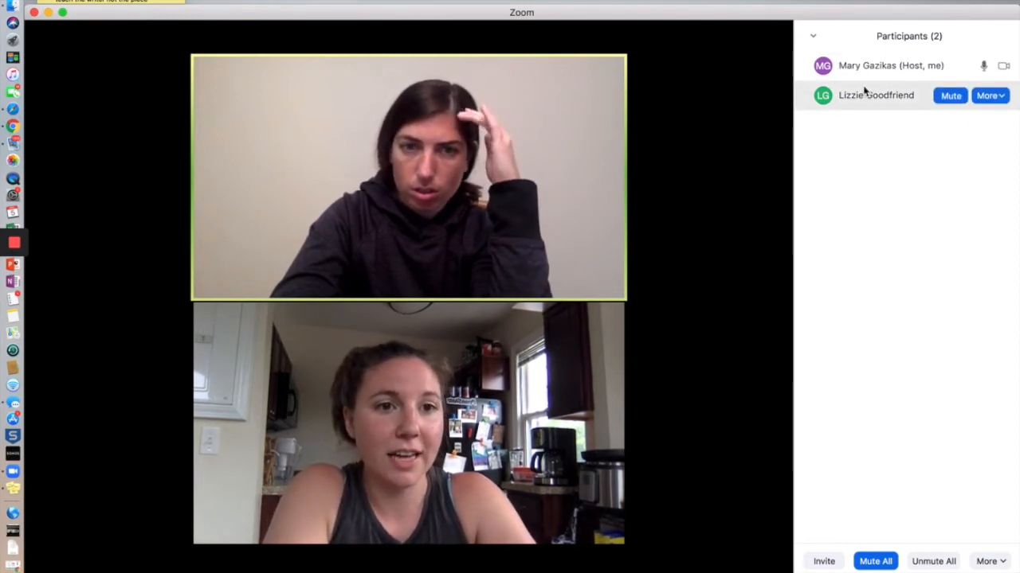
# Put the guest in the waiting room from her More menu
pyautogui.click(994, 97)
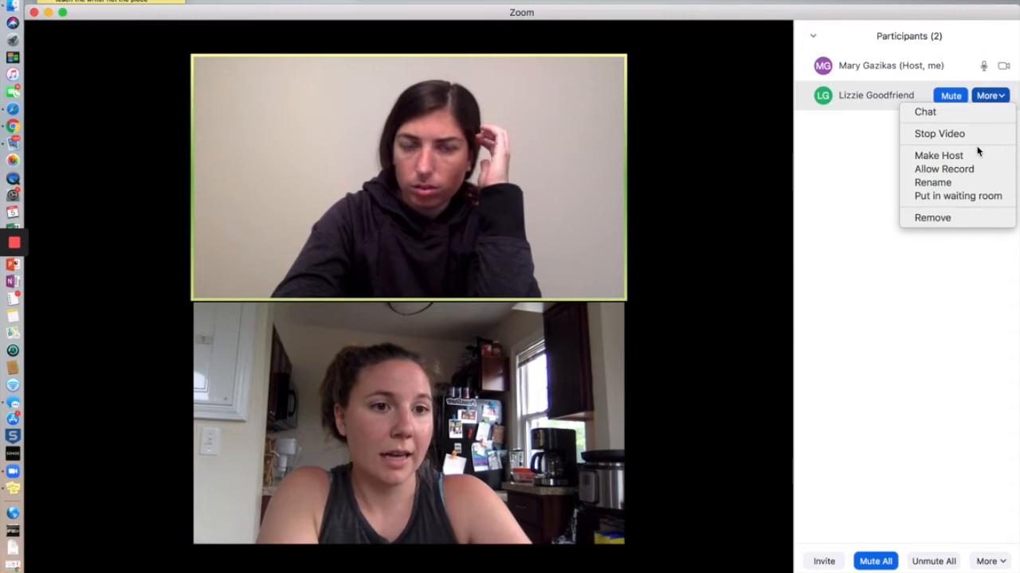
pyautogui.click(984, 196)
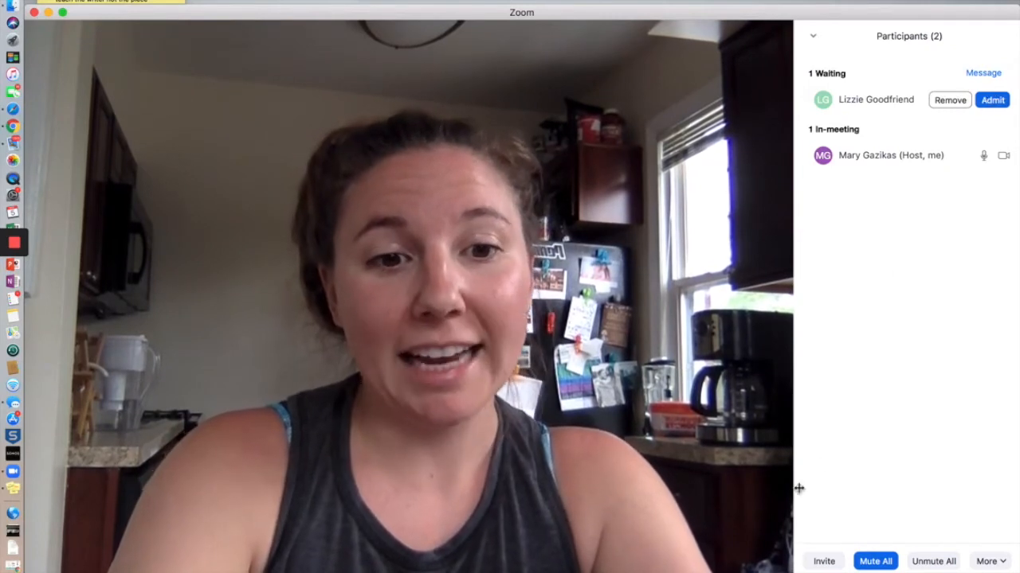
# Chat 'Everyone (in Waiting Room)' that they have been disrespectful and can't finish the meeting
pyautogui.moveTo(594, 563)
pyautogui.click(414, 568)
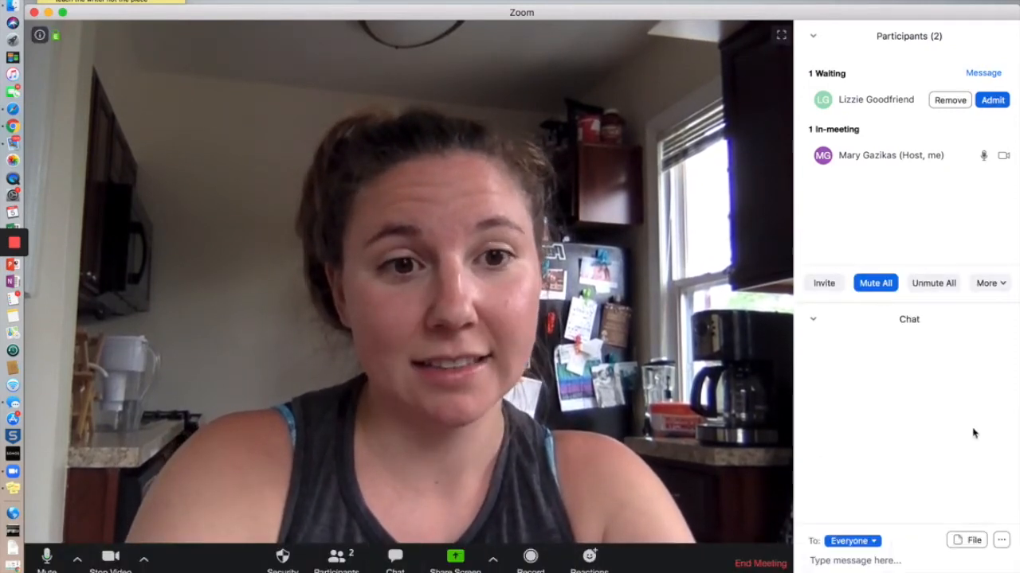
pyautogui.click(872, 542)
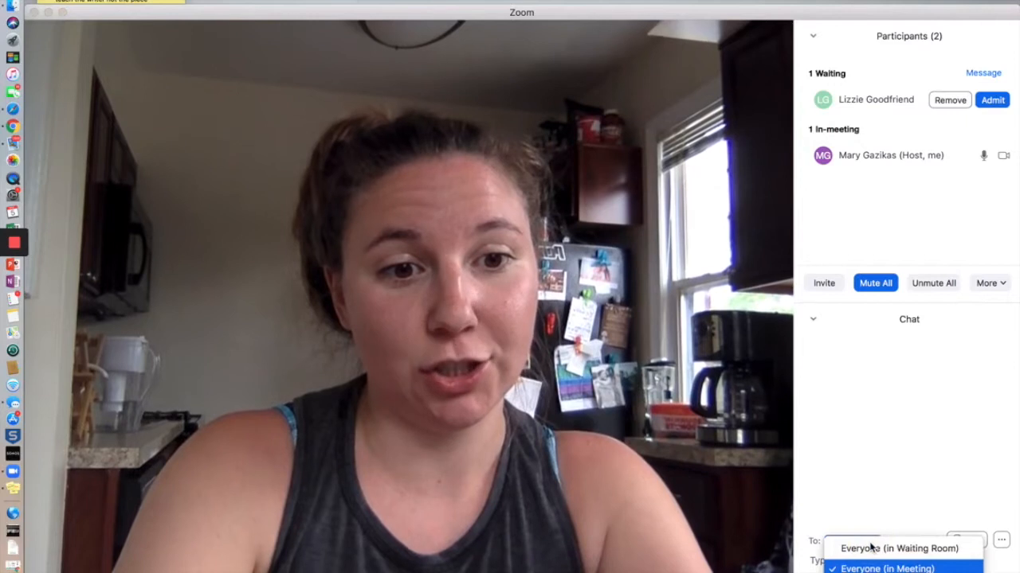
pyautogui.click(872, 549)
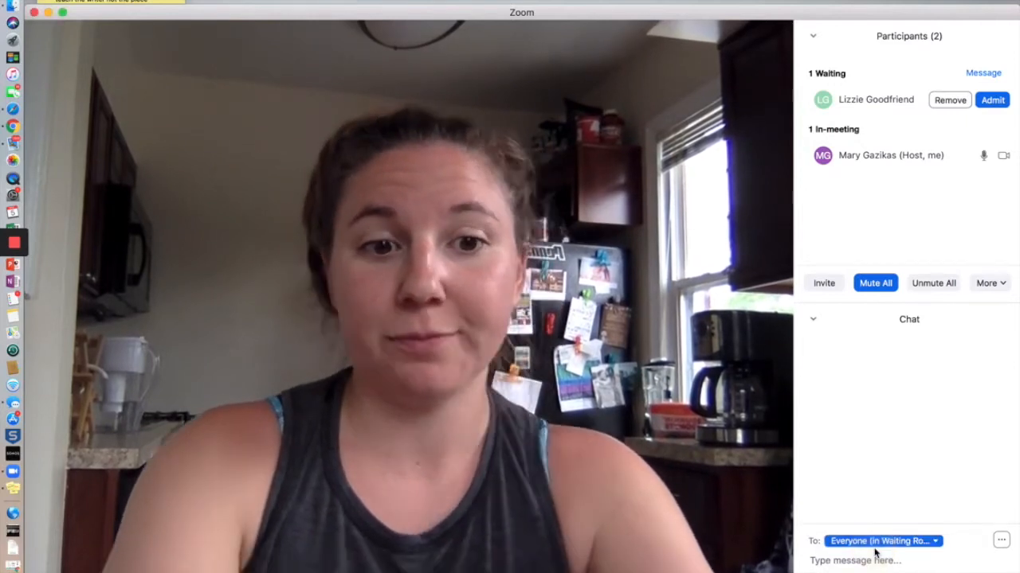
pyautogui.click(864, 561)
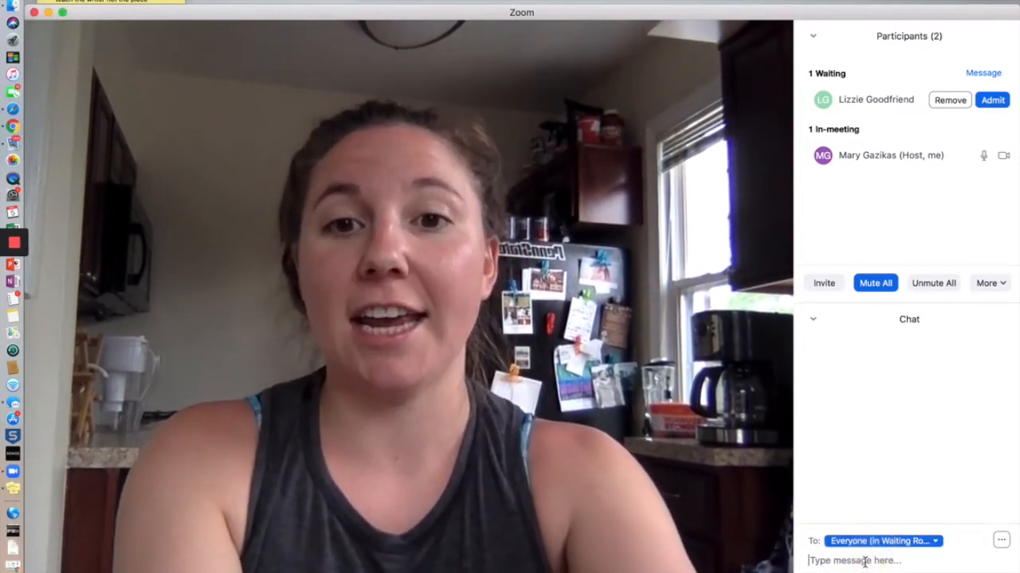
pyautogui.write('you have been ')
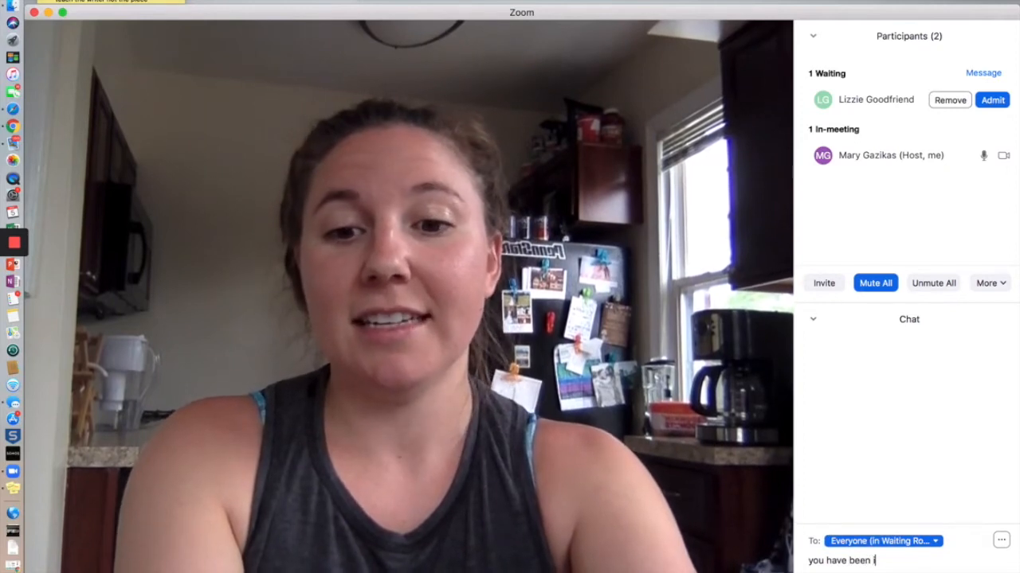
pyautogui.write("disrespectful and can't come")
pyautogui.press('BackSpace')
pyautogui.press('BackSpace')
pyautogui.press('BackSpace')
pyautogui.press('BackSpace')
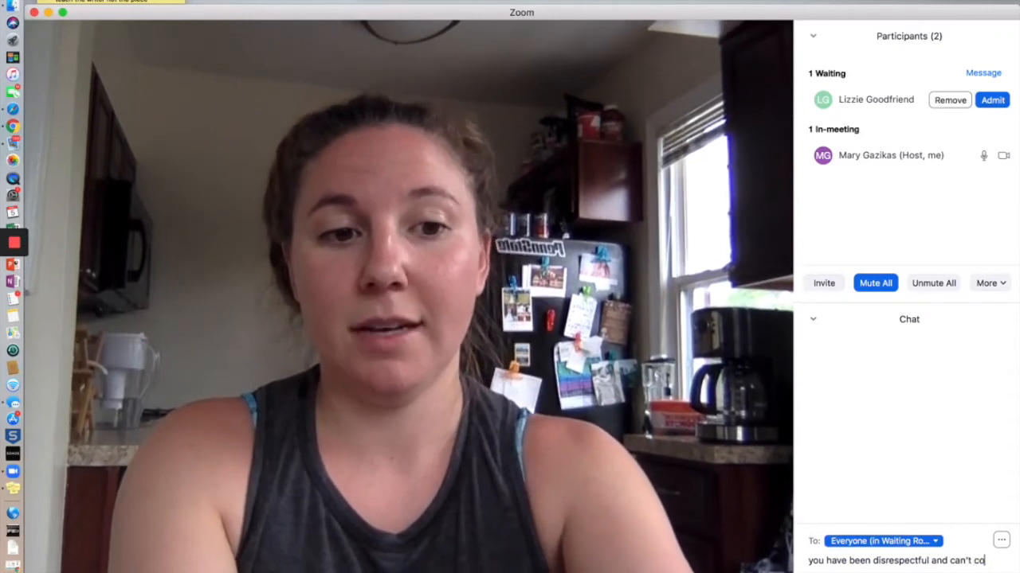
pyautogui.write('finish the ')
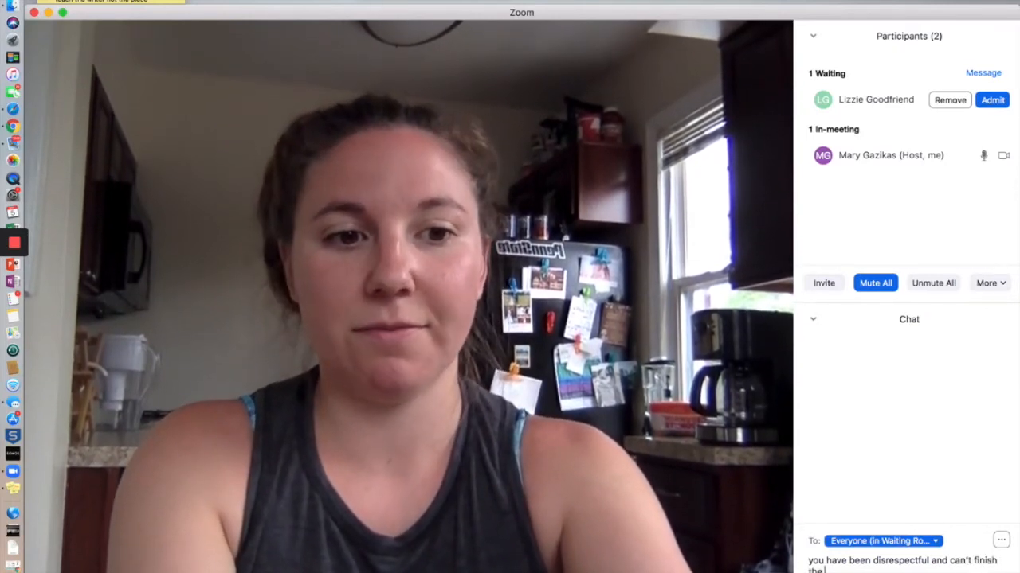
pyautogui.write('meeting with us')
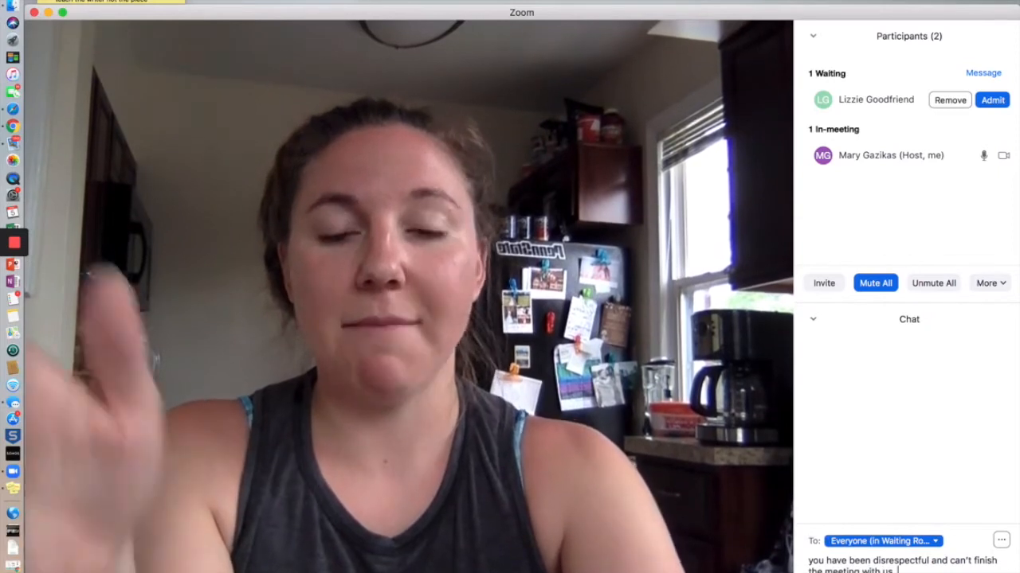
pyautogui.press('Return')
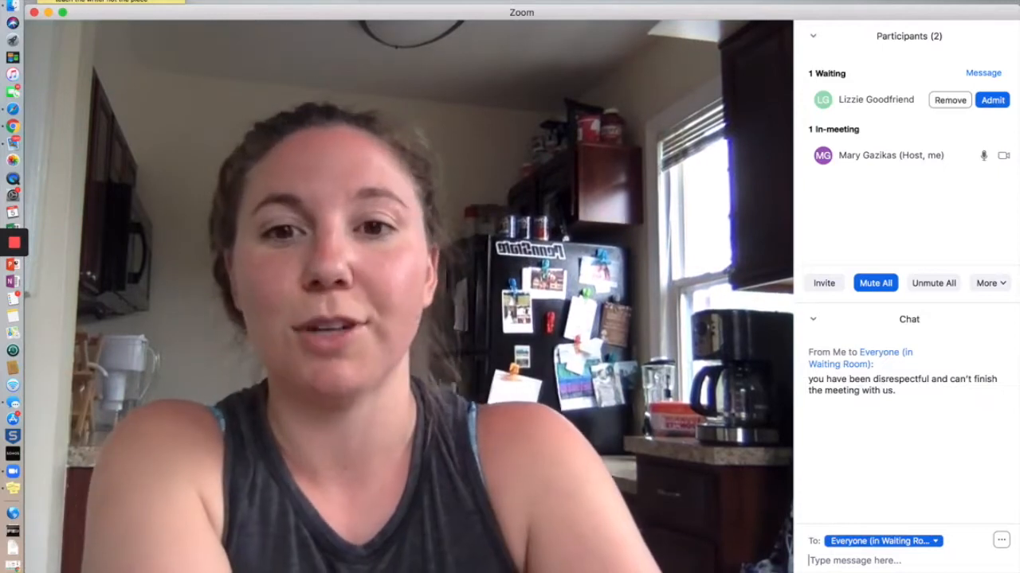
# Admit the guest from the waiting room, unmute her, and shift the meeting window left
pyautogui.click(989, 102)
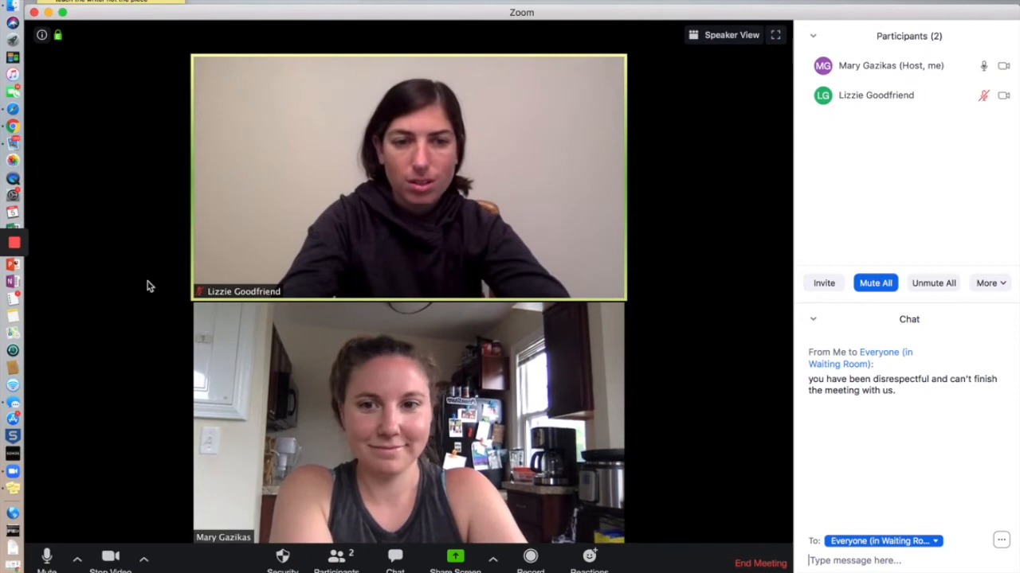
pyautogui.click(583, 65)
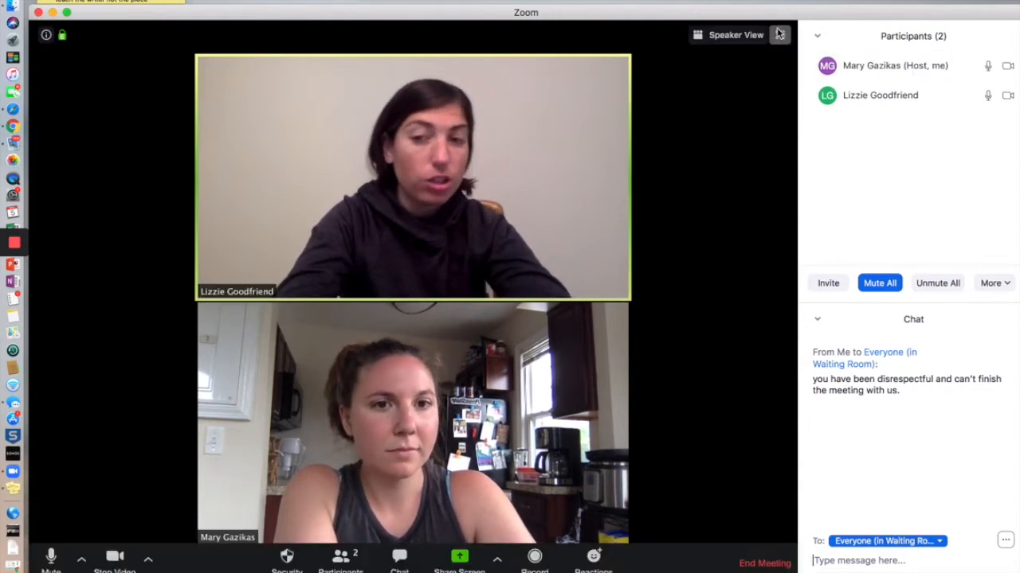
pyautogui.moveTo(760, 16); pyautogui.dragTo(749, 18)
pyautogui.click(726, 17)
pyautogui.moveTo(711, 14); pyautogui.dragTo(678, 15)
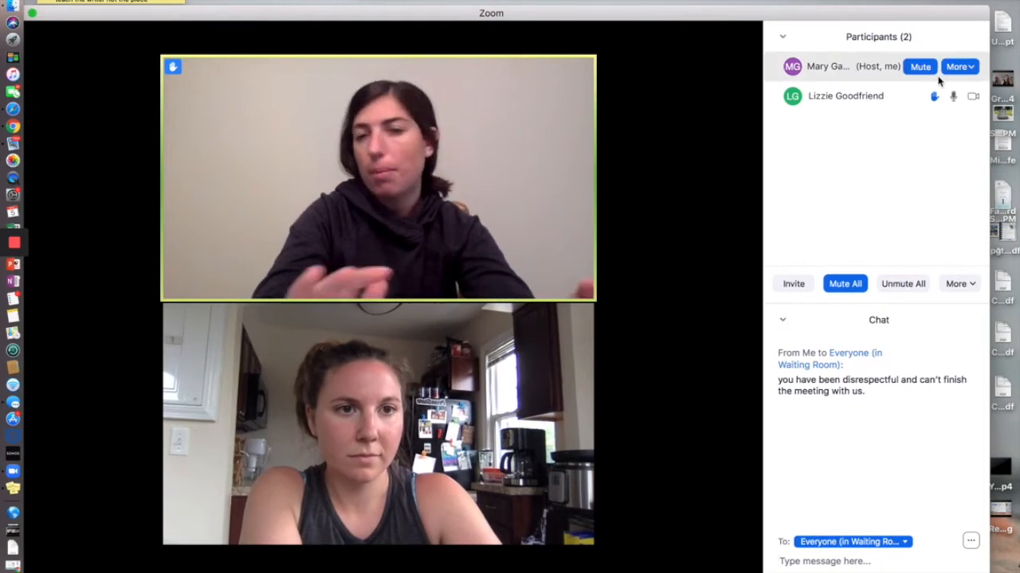
pyautogui.click(960, 67)
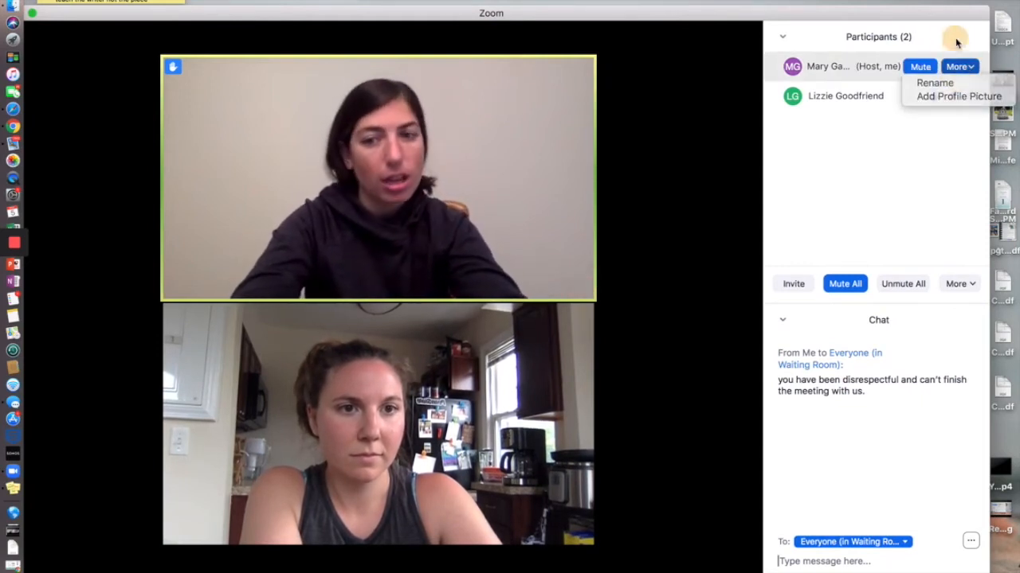
pyautogui.click(956, 41)
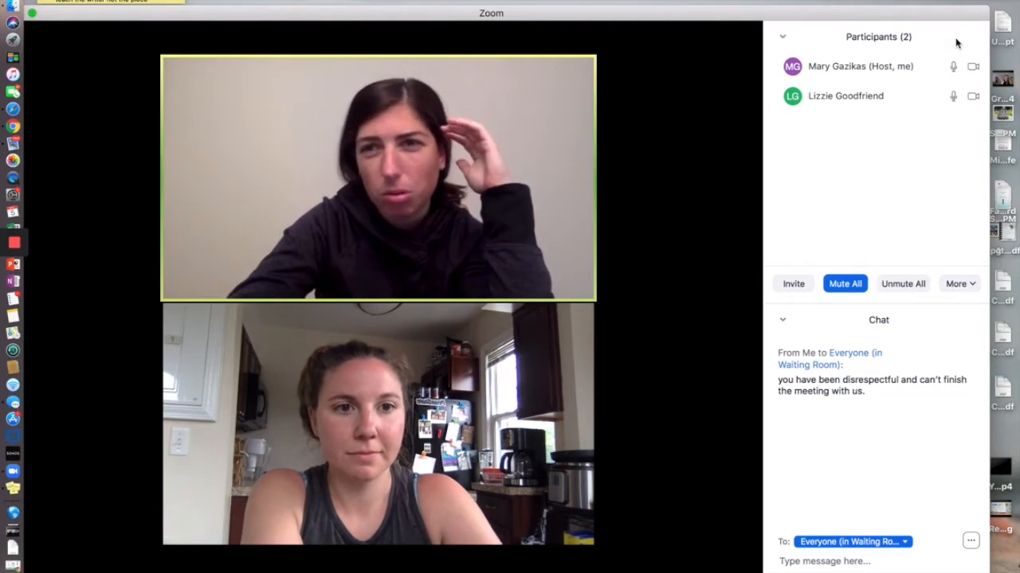
# Review the guest's More actions without choosing one, then open the Participants panel chevron menu
pyautogui.moveTo(961, 96)
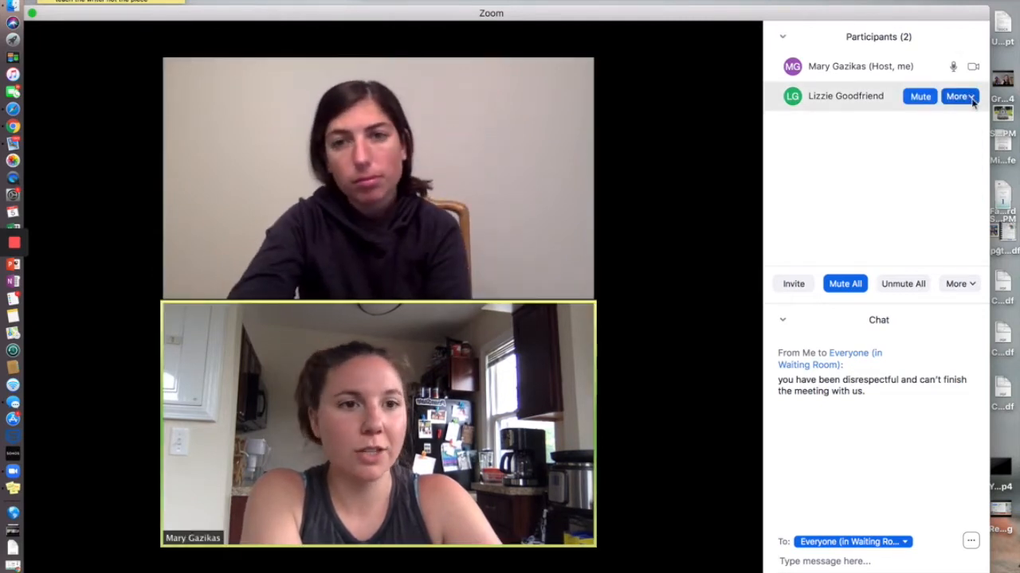
pyautogui.click(959, 96)
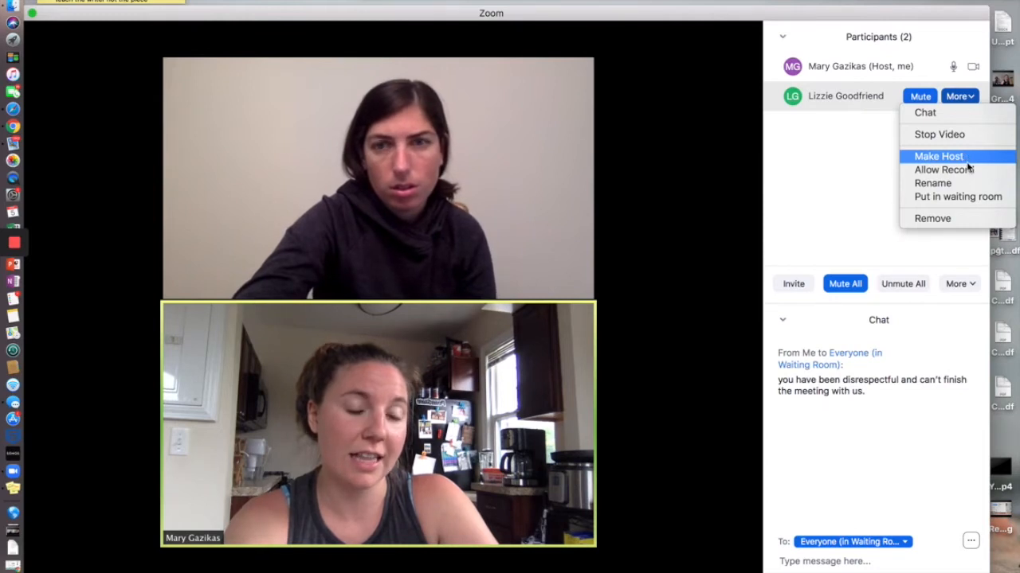
pyautogui.click(884, 196)
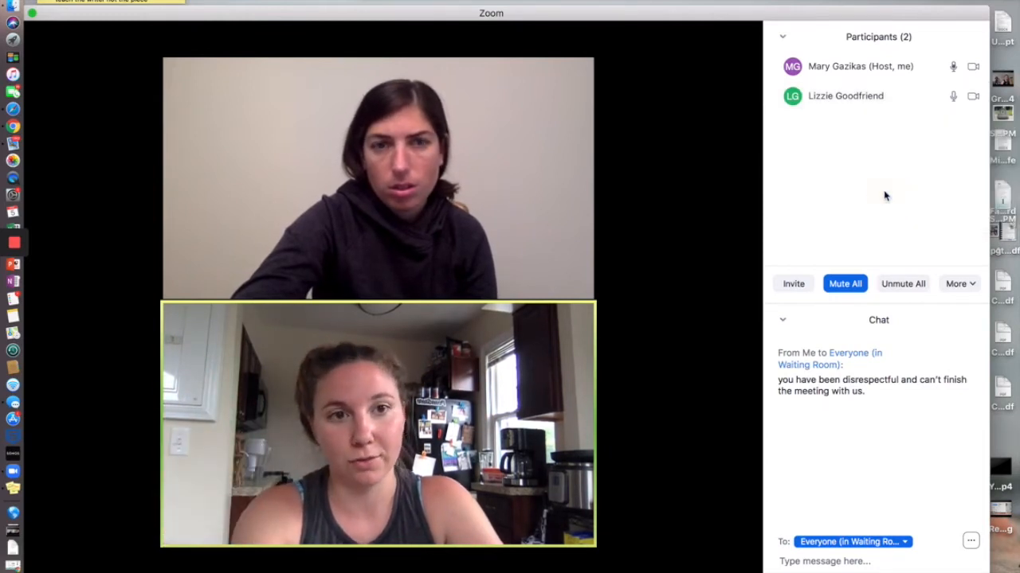
pyautogui.click(783, 38)
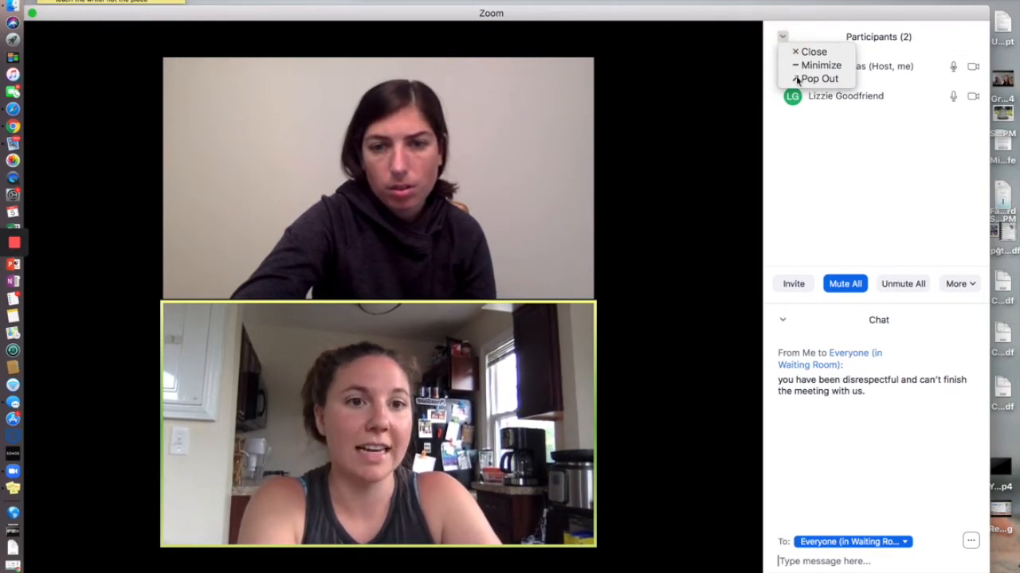
# Close the participants list and switch the chat recipient from the guest privately to Everyone
pyautogui.click(813, 53)
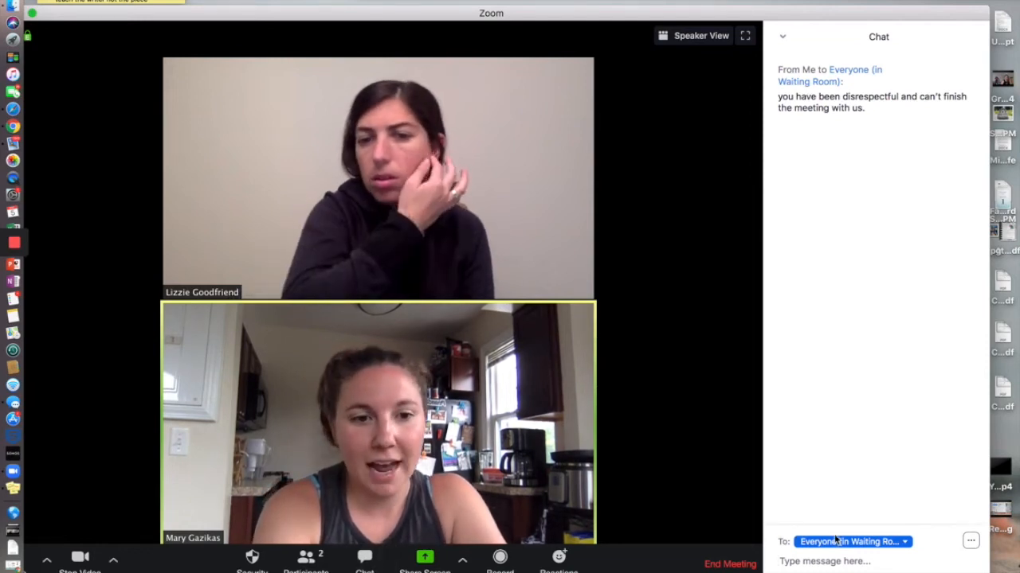
pyautogui.click(884, 545)
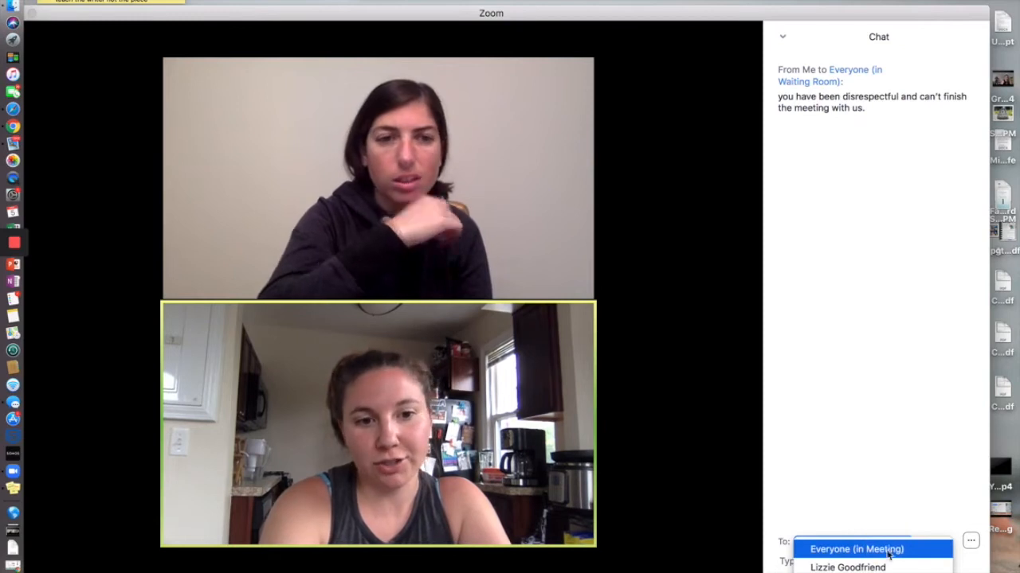
pyautogui.click(869, 567)
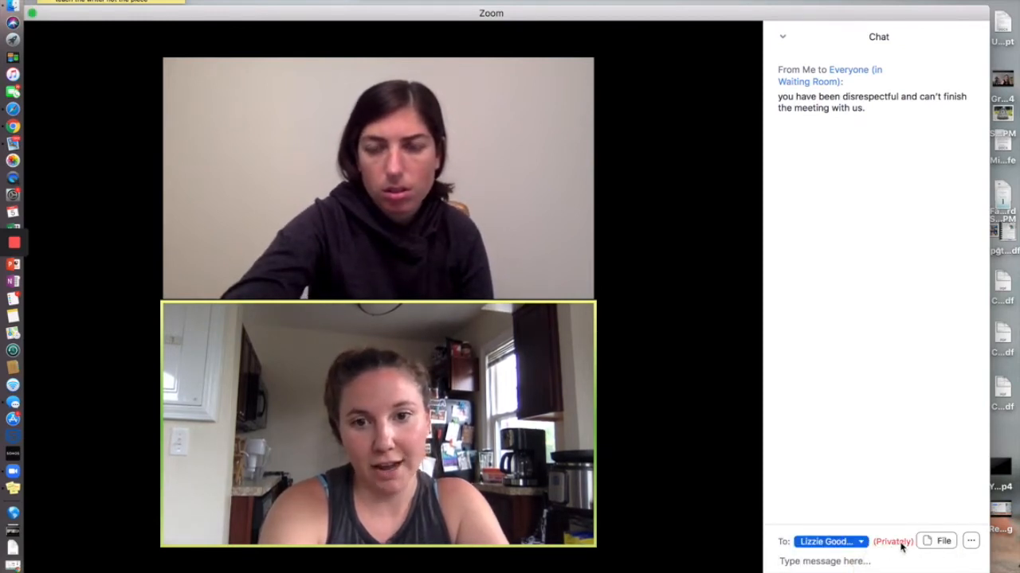
pyautogui.click(860, 542)
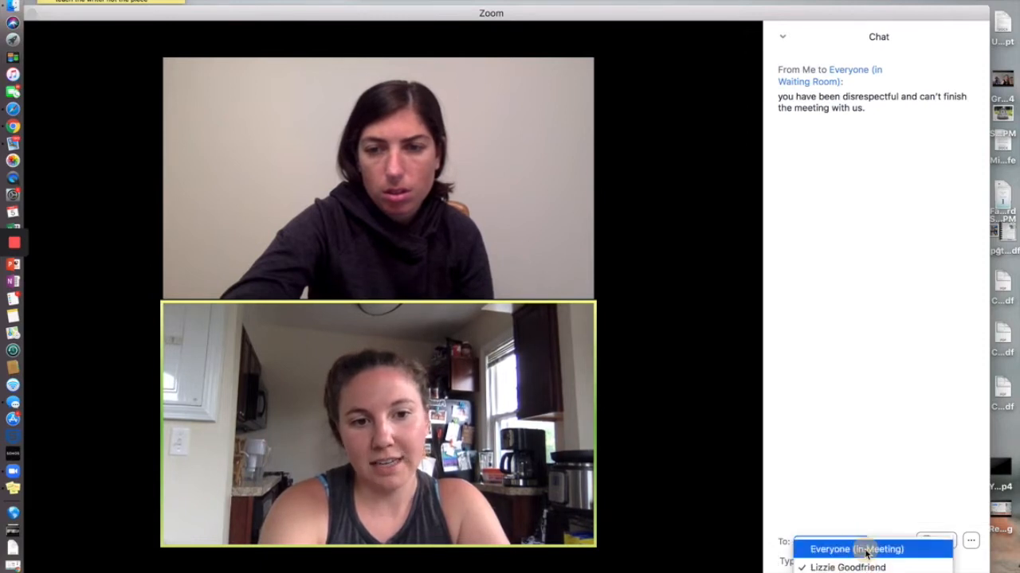
pyautogui.click(866, 550)
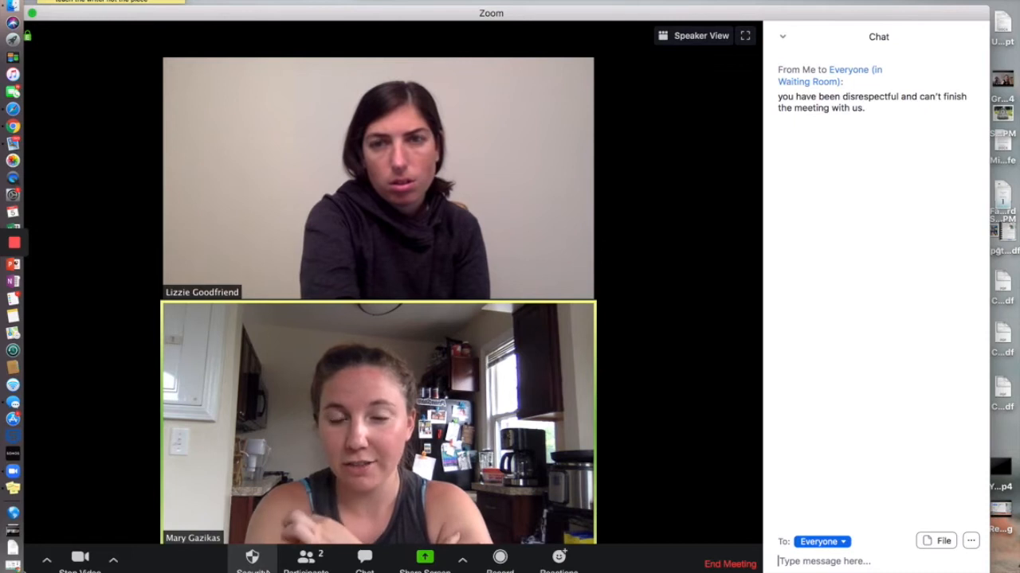
# In Security, uncheck Share Screen and Rename Themselves under Allow participants to
pyautogui.click(248, 561)
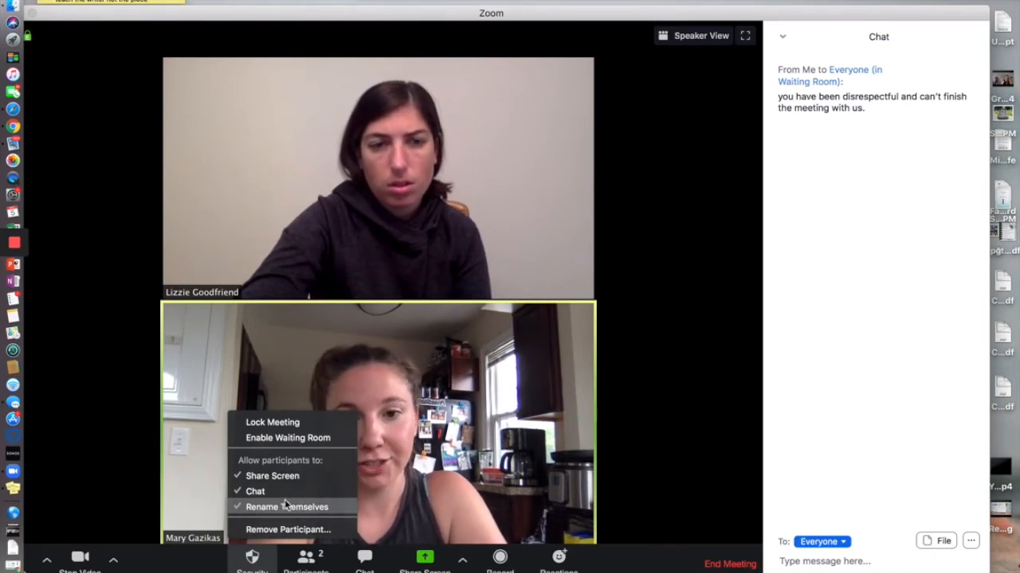
pyautogui.click(279, 478)
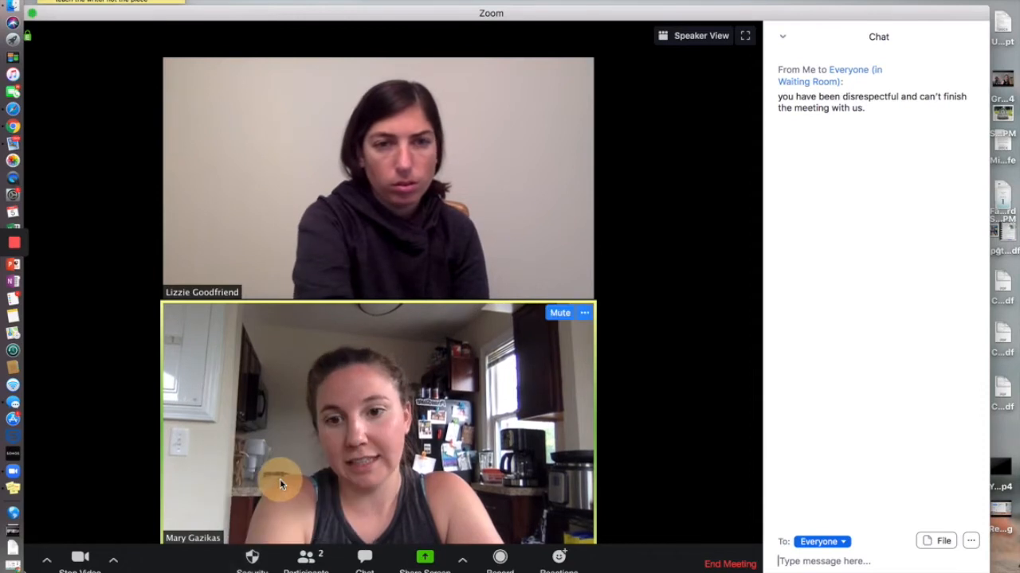
pyautogui.click(255, 562)
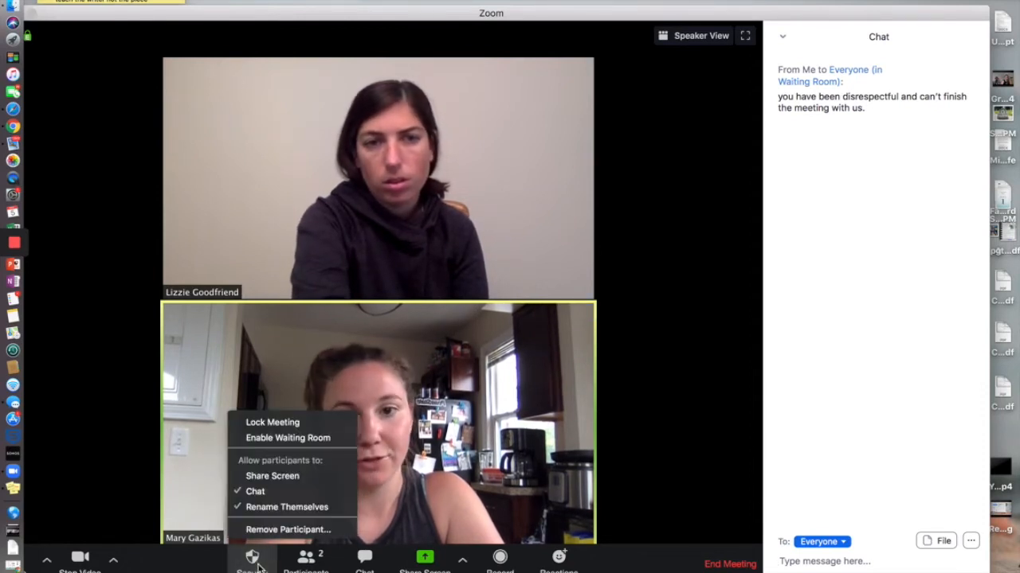
pyautogui.click(271, 495)
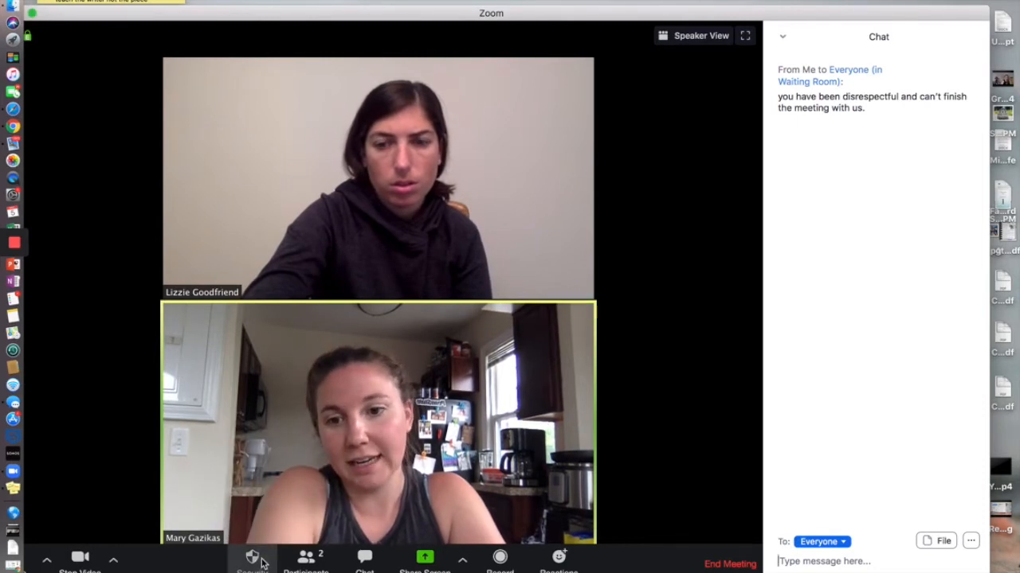
pyautogui.click(263, 562)
pyautogui.click(255, 507)
pyautogui.click(257, 553)
pyautogui.click(254, 492)
pyautogui.click(256, 552)
pyautogui.click(259, 475)
pyautogui.click(264, 564)
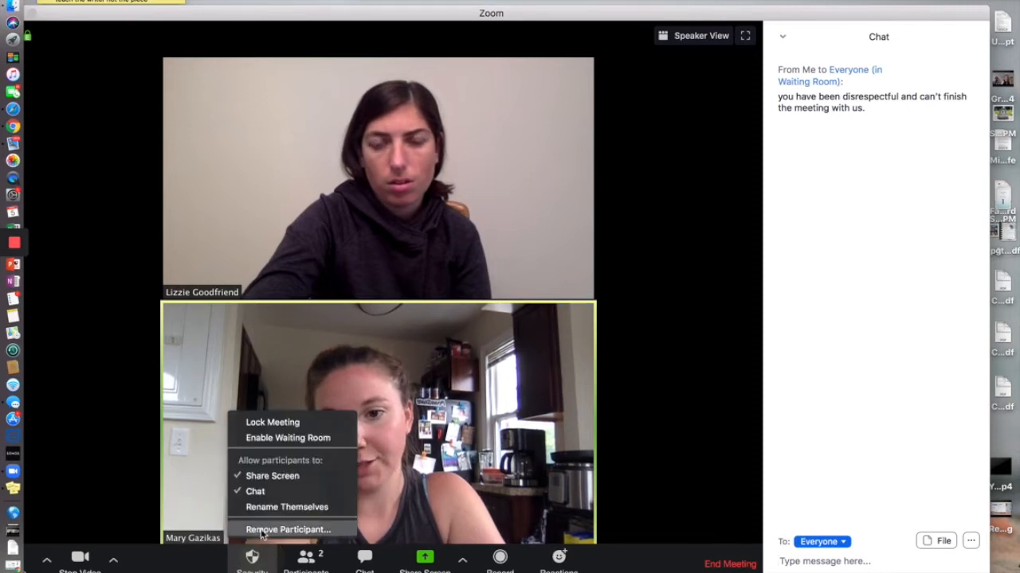
pyautogui.click(258, 510)
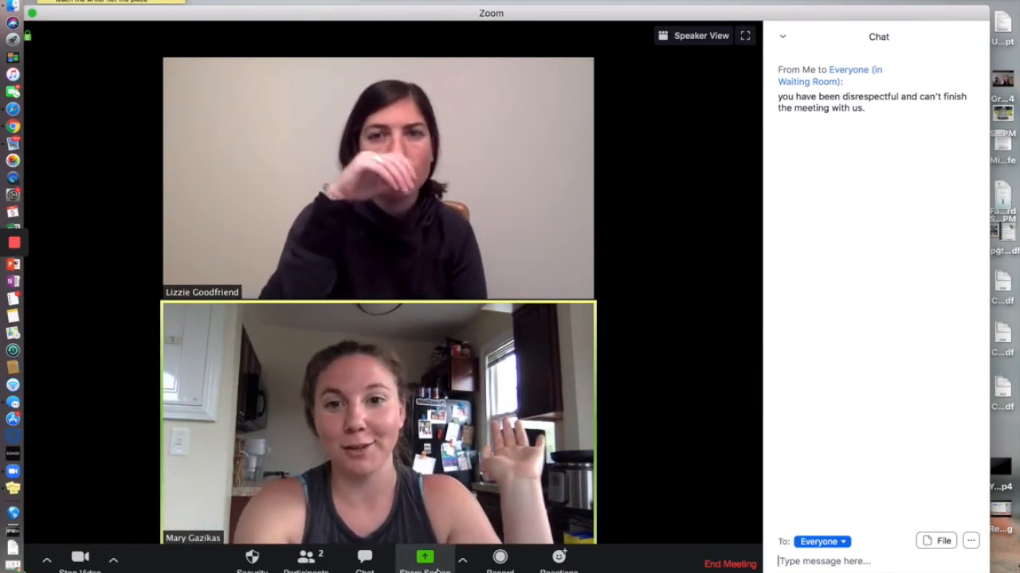
# Share the browser window with the Shrimp Scampi recipe and scroll to its Ingredients
pyautogui.click(425, 559)
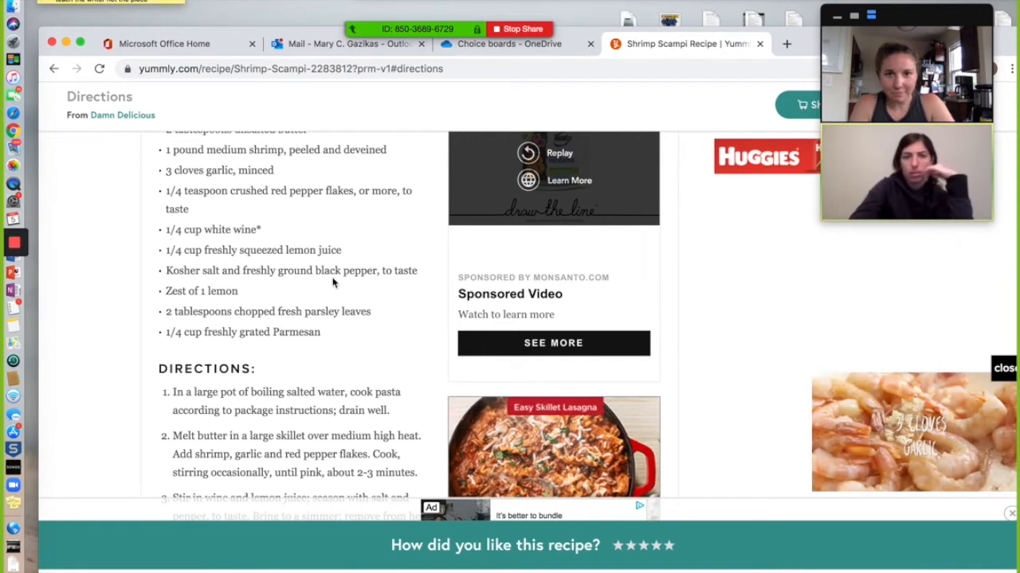
pyautogui.scroll(3, 334, 282)
pyautogui.scroll(3, 333, 282)
pyautogui.scroll(-2, 333, 282)
pyautogui.scroll(-1, 333, 282)
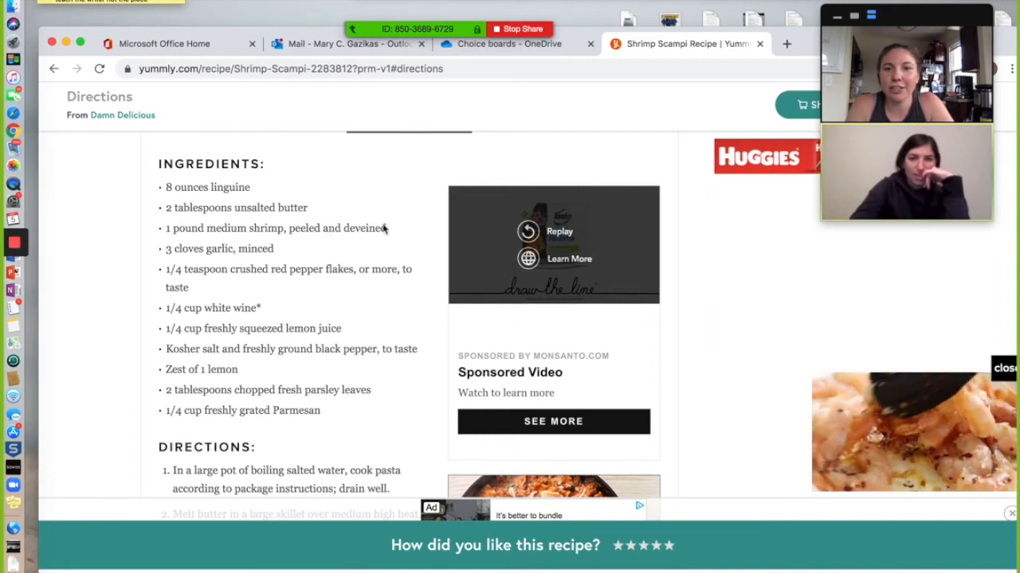
pyautogui.moveTo(502, 27)
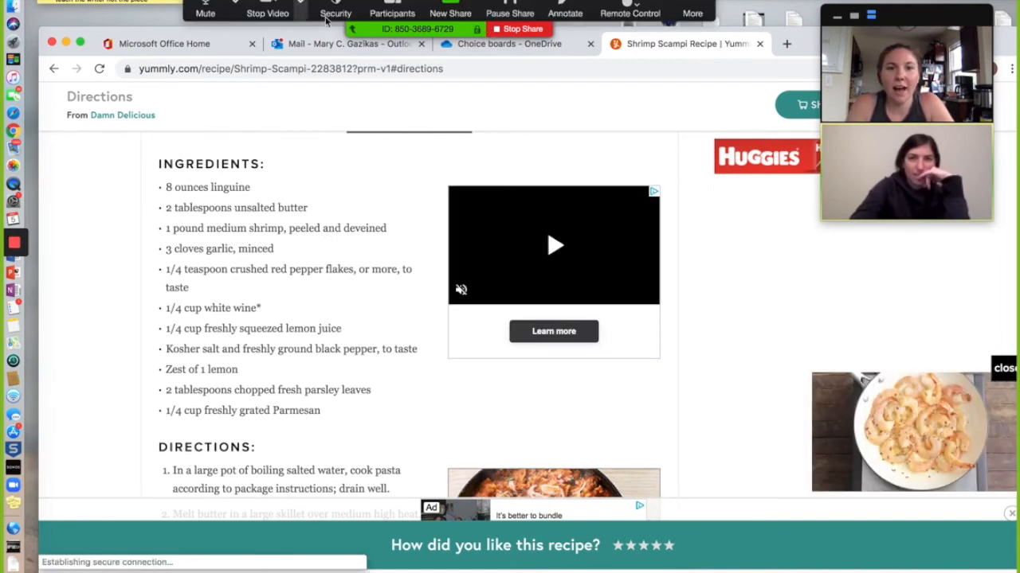
# Annotate the recipe with a loop around 8 ounces linguine and an arrow beside 1/4 cup white wine
pyautogui.click(564, 12)
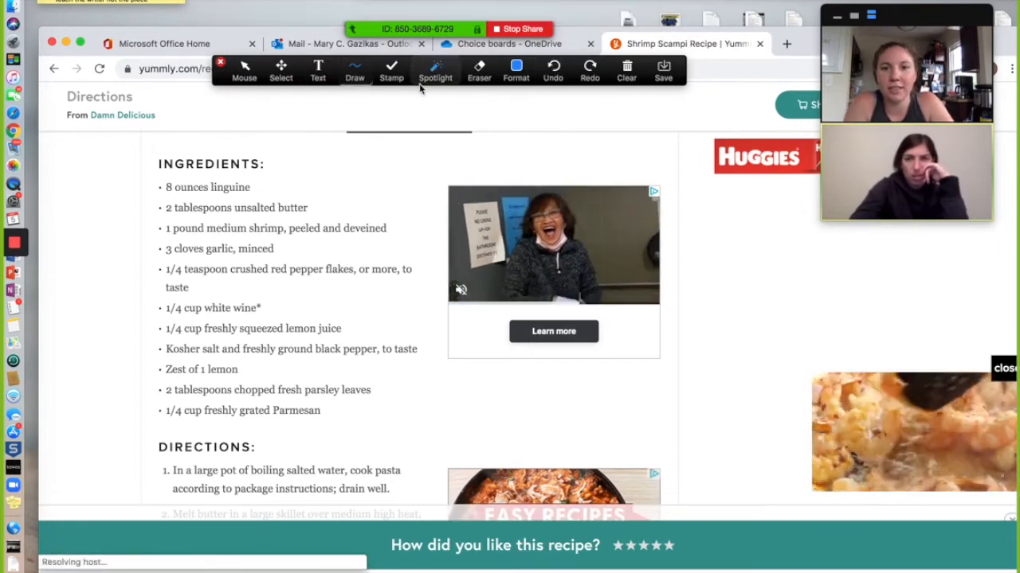
pyautogui.moveTo(211, 177)
pyautogui.mouseDown()
pyautogui.moveTo(150, 183)
pyautogui.moveTo(205, 204)
pyautogui.mouseUp()
pyautogui.moveTo(261, 187); pyautogui.dragTo(199, 180)
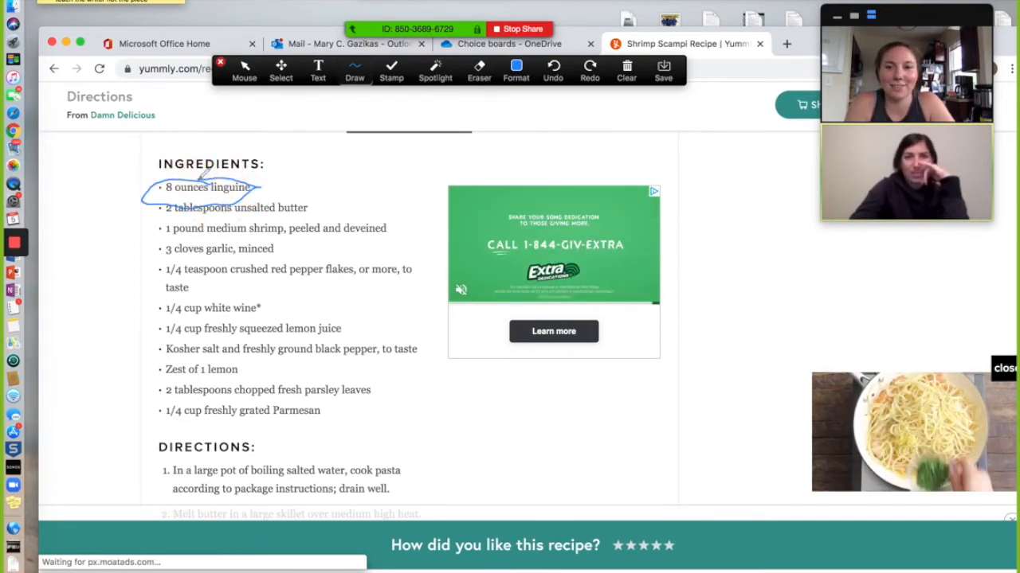
pyautogui.click(391, 72)
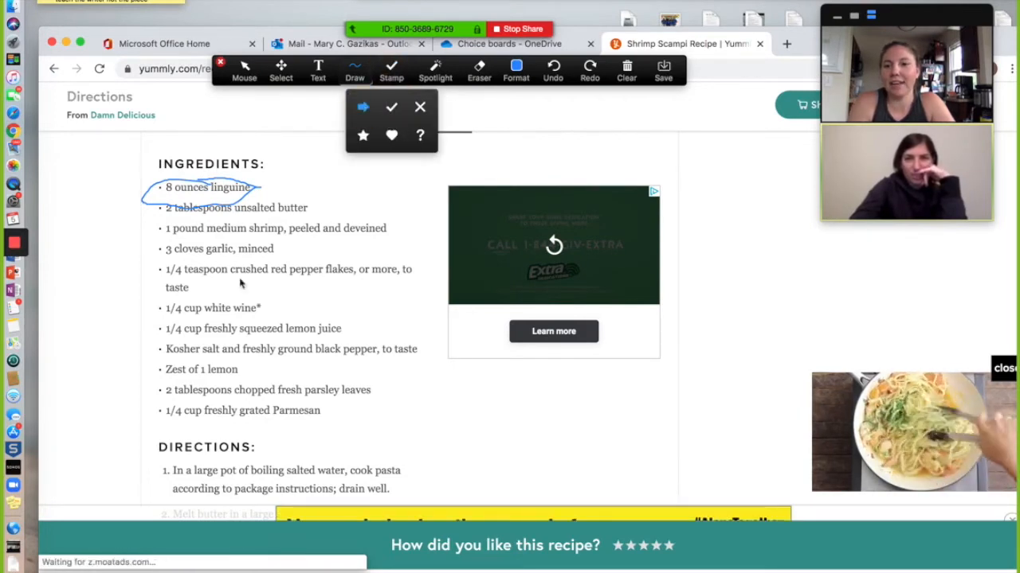
pyautogui.click(146, 311)
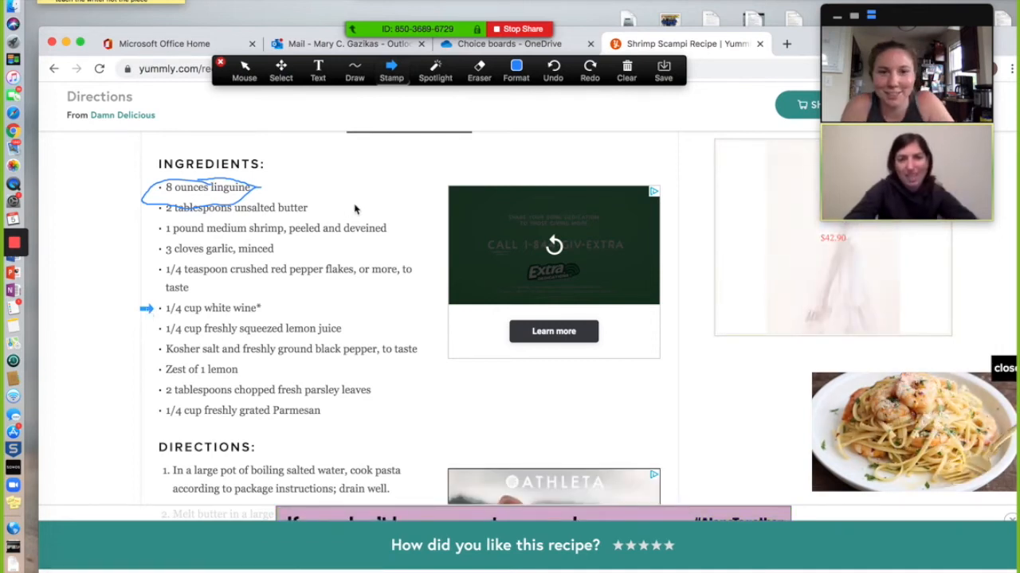
# Erase the arrow and linguine loop, then return to the Mouse pointer
pyautogui.click(480, 76)
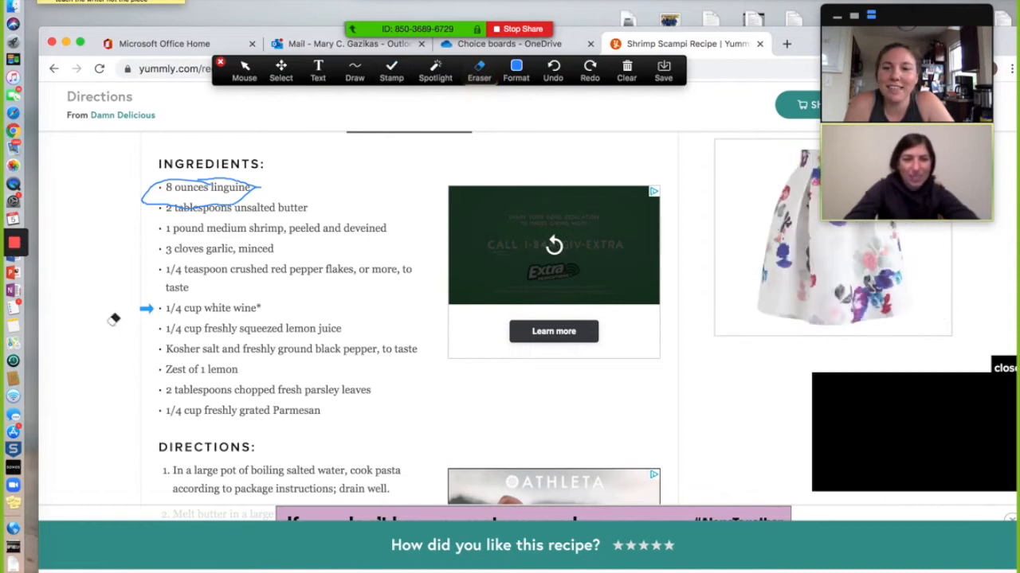
pyautogui.click(147, 309)
pyautogui.click(215, 195)
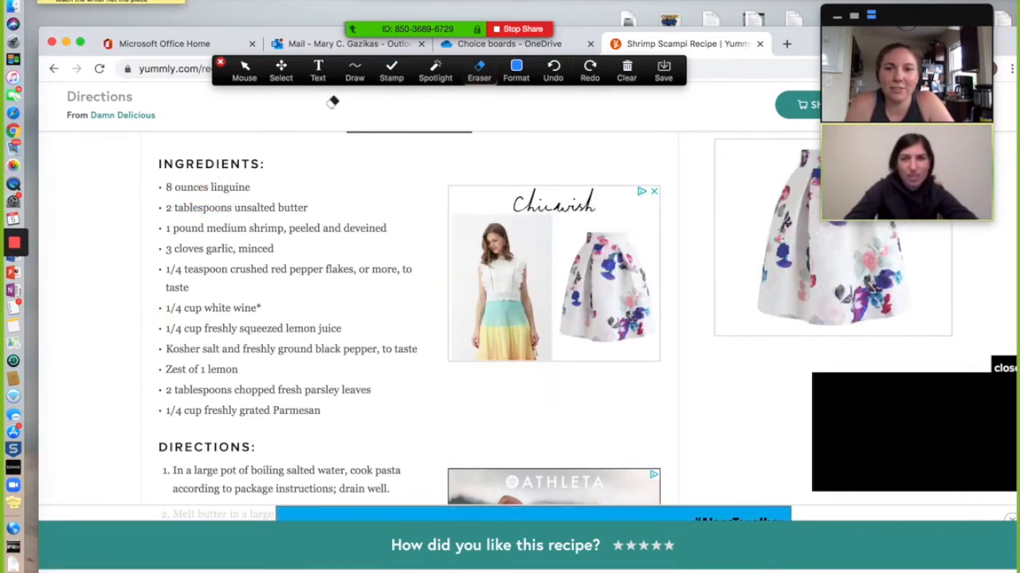
pyautogui.click(245, 71)
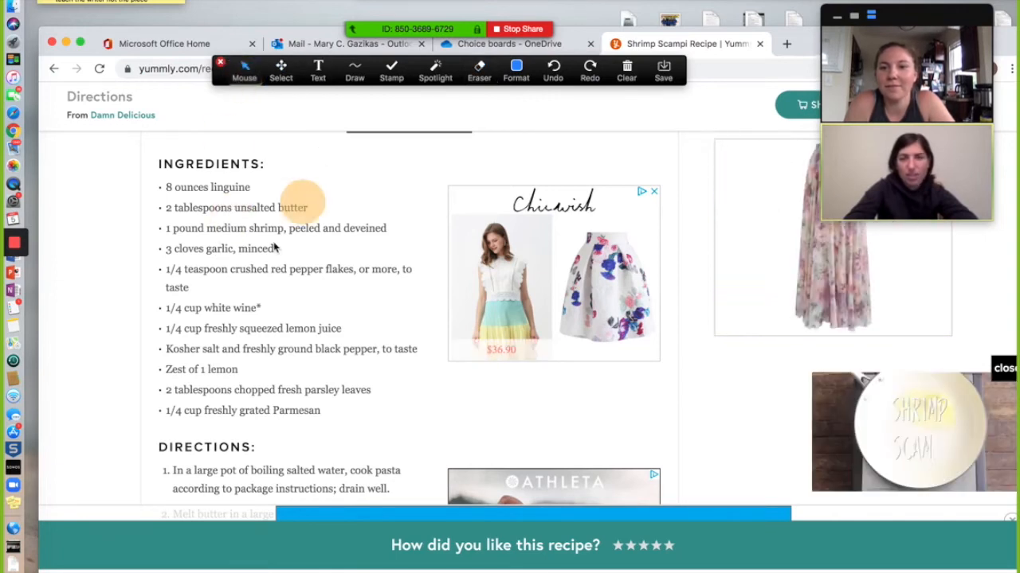
# Select the first ingredient lines, open their context options, then view and dismiss the Draw shape choices
pyautogui.moveTo(288, 229); pyautogui.dragTo(253, 148)
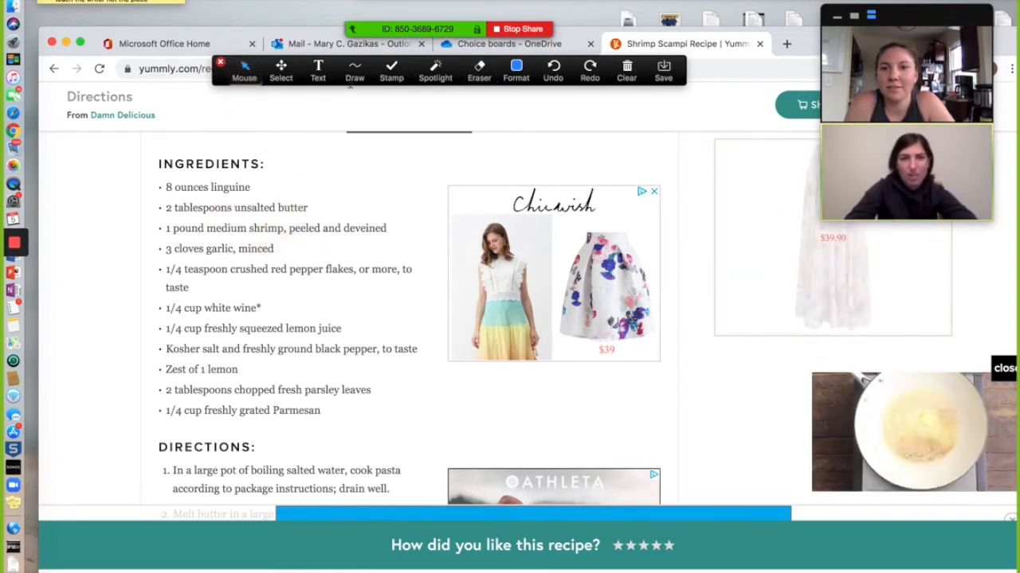
pyautogui.rightClick(383, 207)
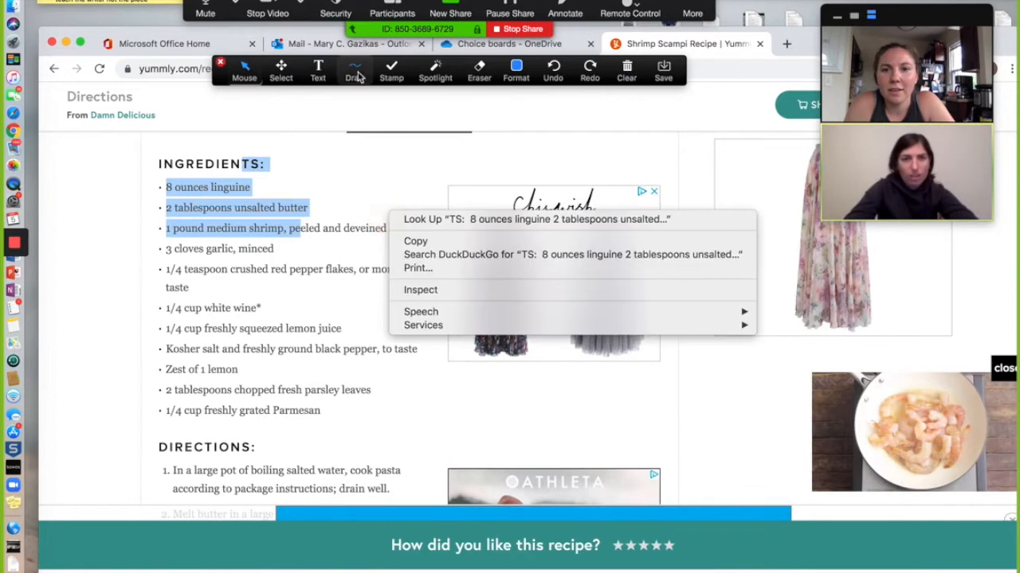
pyautogui.click(354, 72)
pyautogui.click(298, 200)
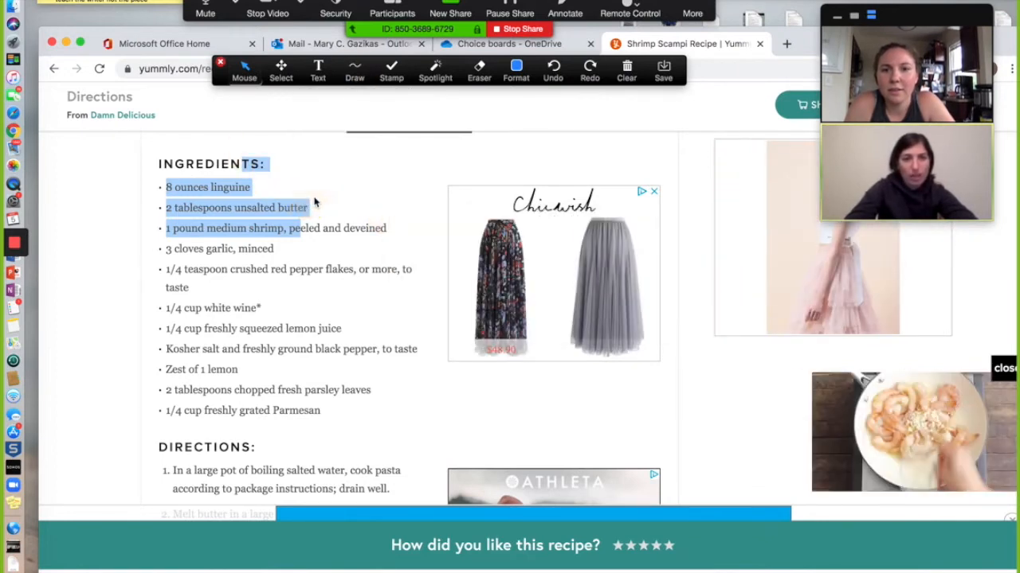
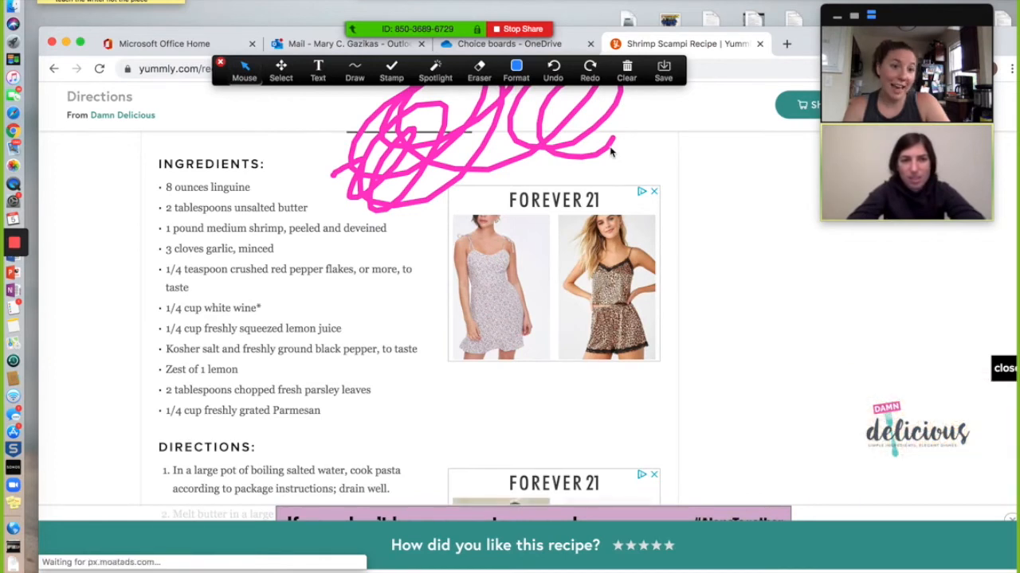
# Use Clear All Drawings to erase every pink annotation from the shared recipe page
pyautogui.click(628, 77)
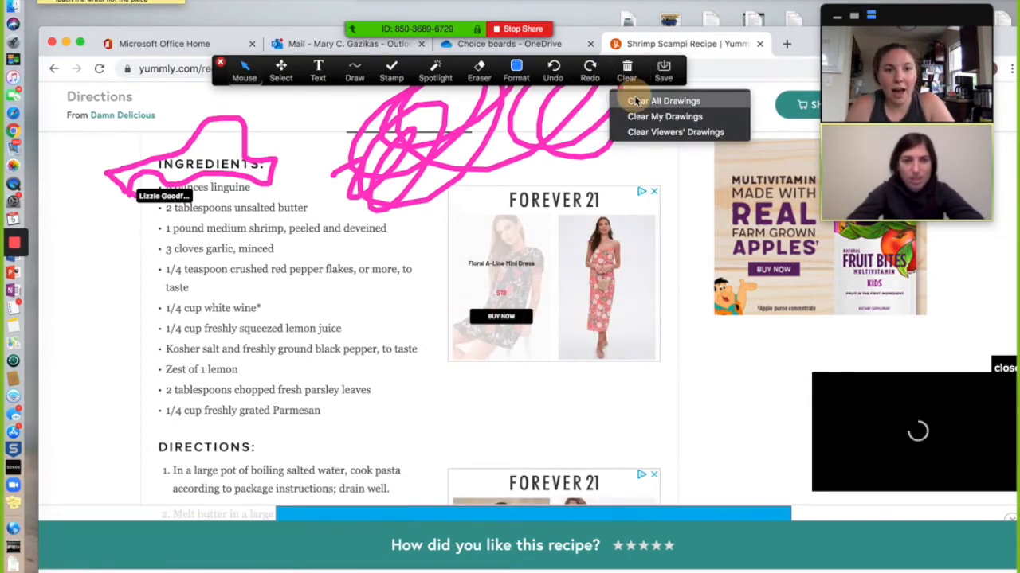
pyautogui.click(631, 101)
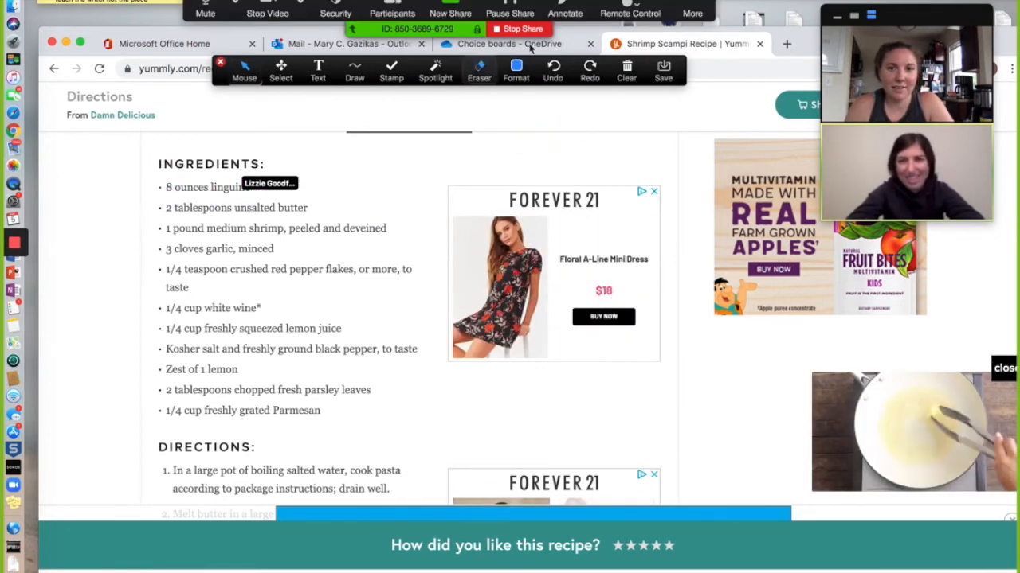
pyautogui.click(693, 13)
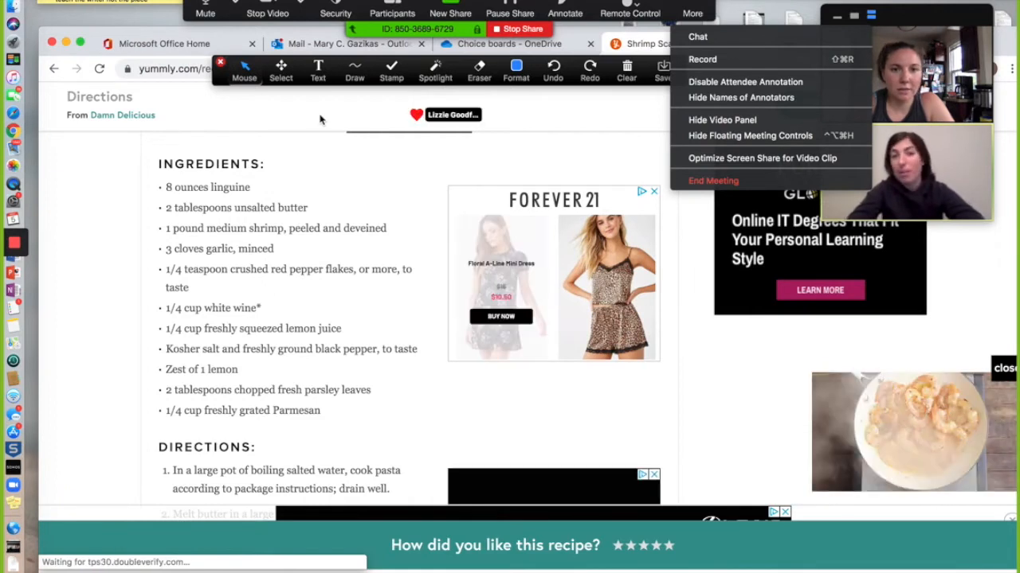
pyautogui.click(319, 118)
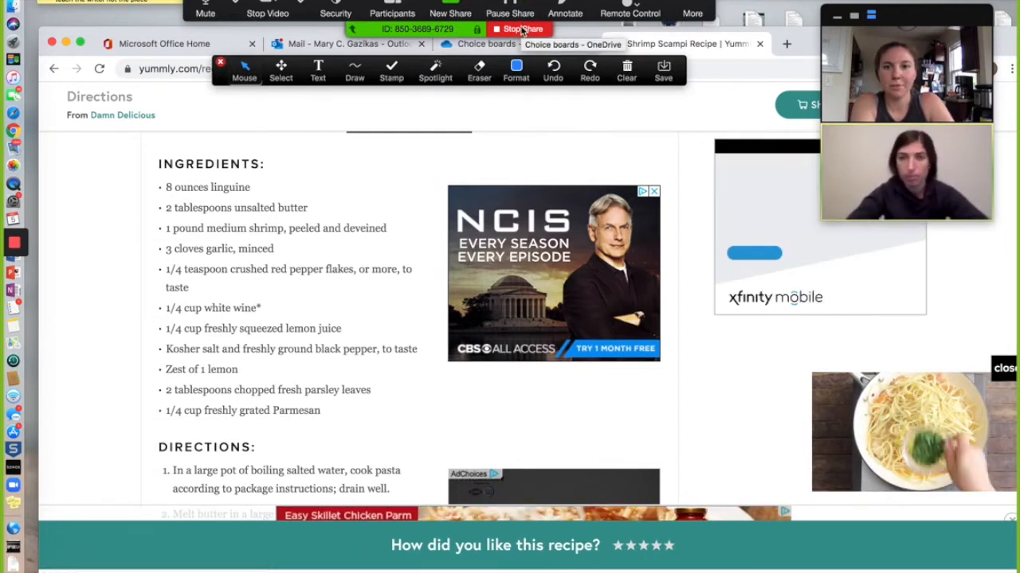
# Stop sharing the recipe page, then open and close the Security menu
pyautogui.click(522, 29)
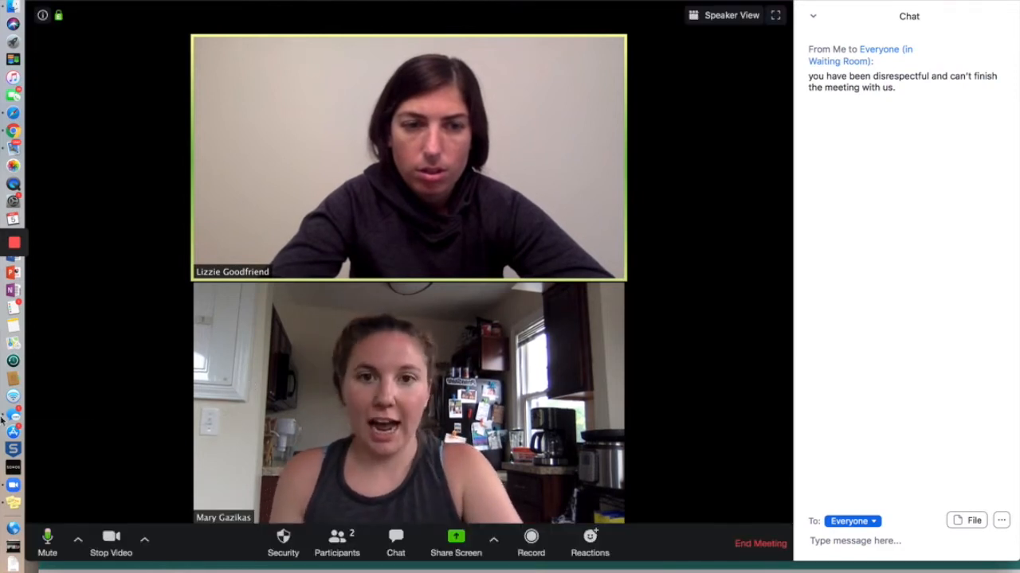
pyautogui.click(280, 542)
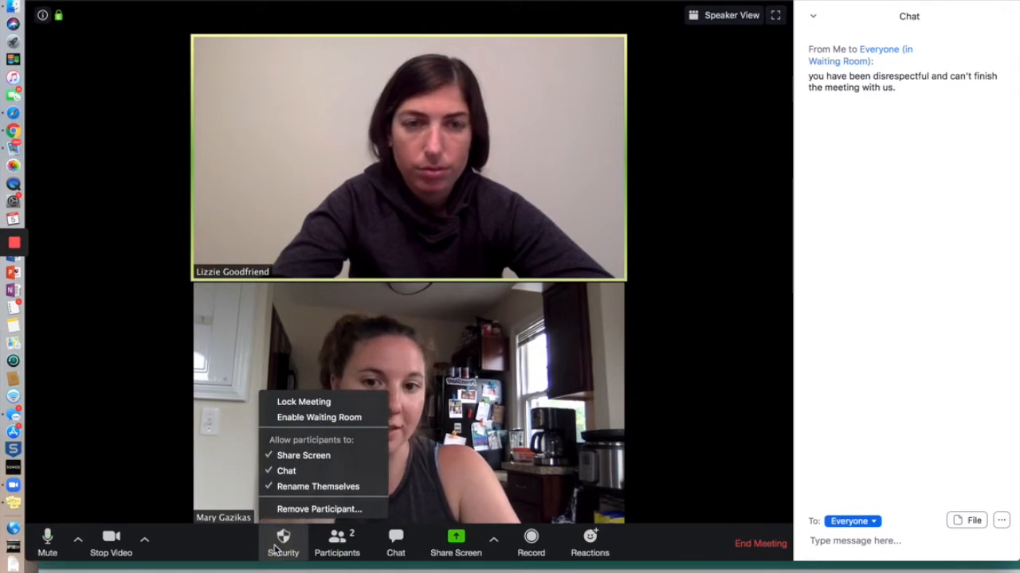
pyautogui.click(131, 489)
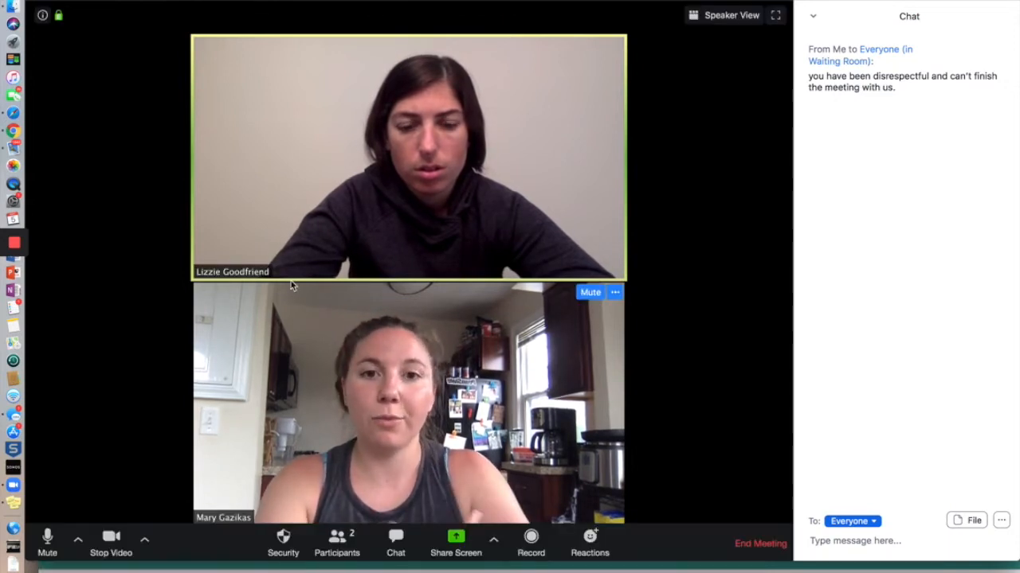
pyautogui.click(711, 16)
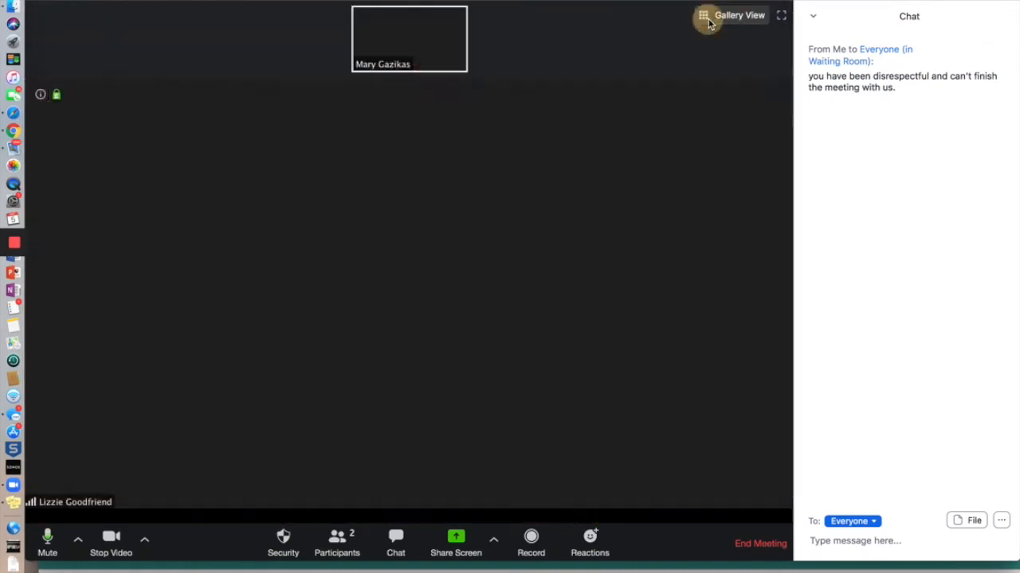
pyautogui.click(709, 21)
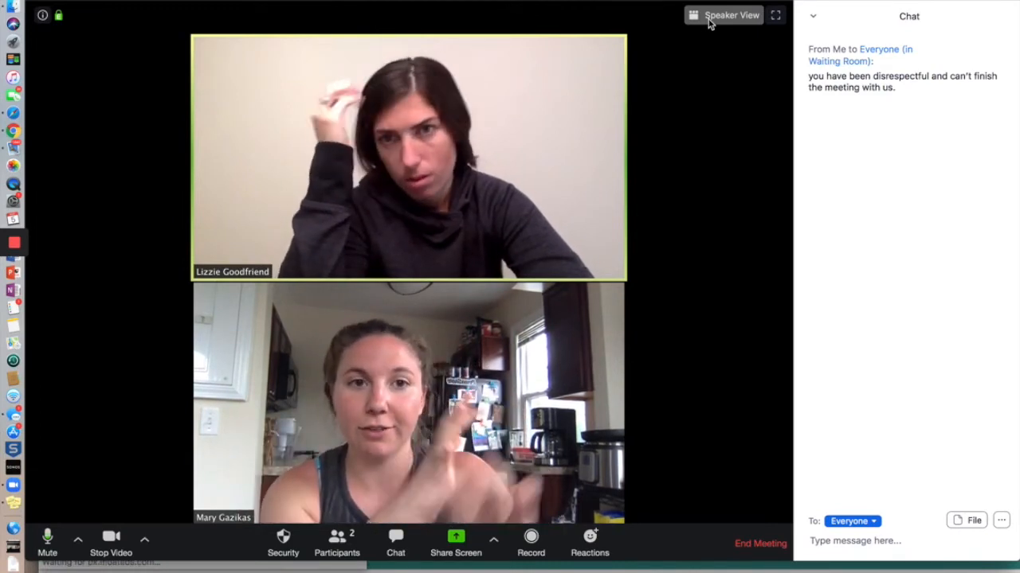
pyautogui.click(708, 20)
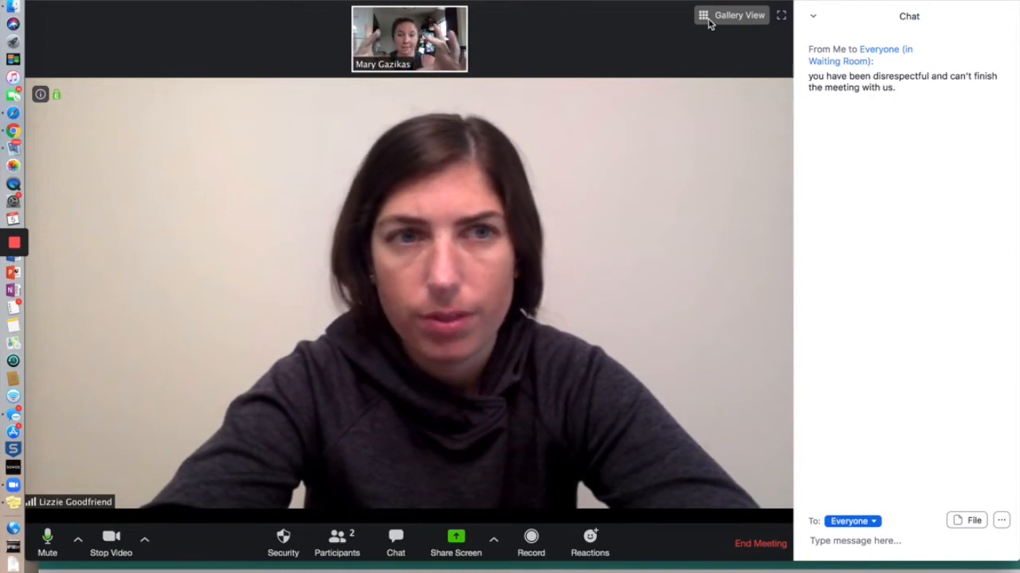
pyautogui.click(710, 18)
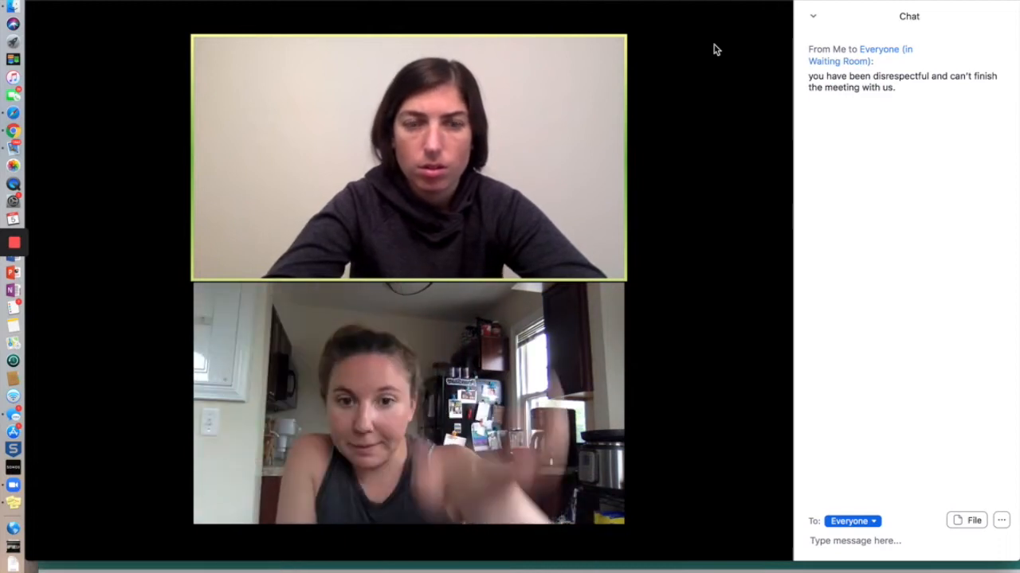
pyautogui.moveTo(564, 187)
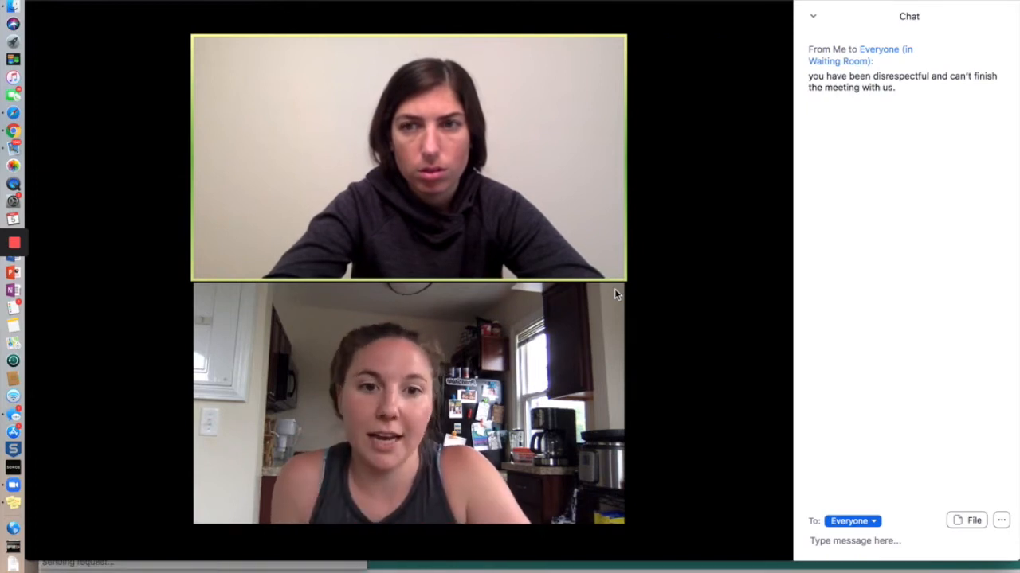
pyautogui.moveTo(622, 293)
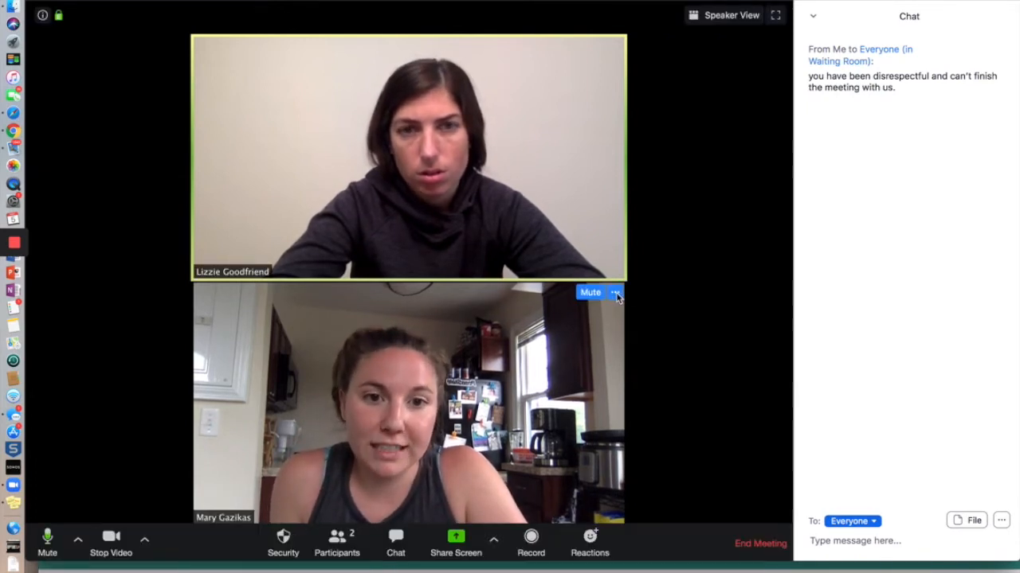
# Pin the second participant's video, then switch back to Gallery View
pyautogui.click(615, 293)
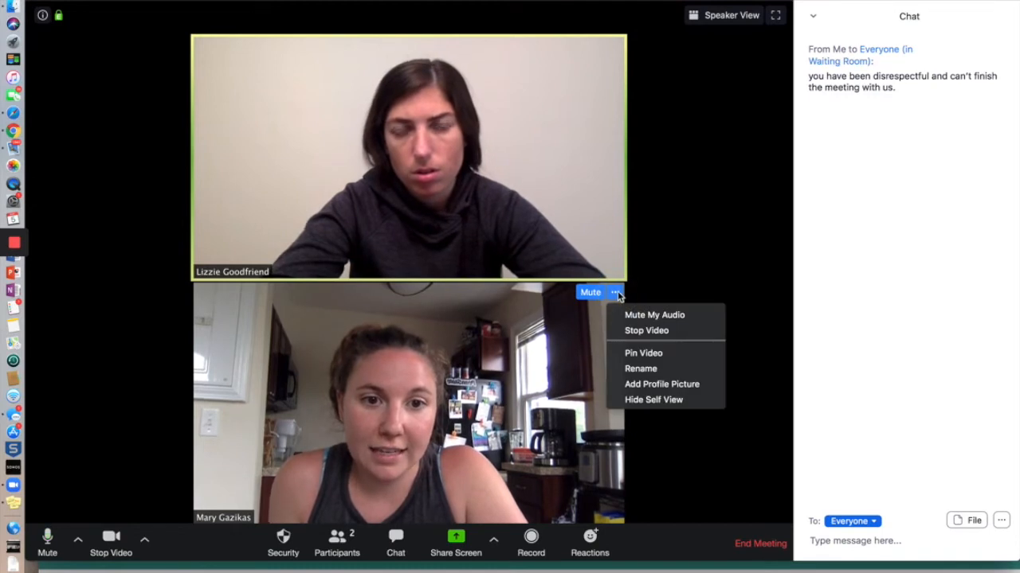
pyautogui.click(642, 353)
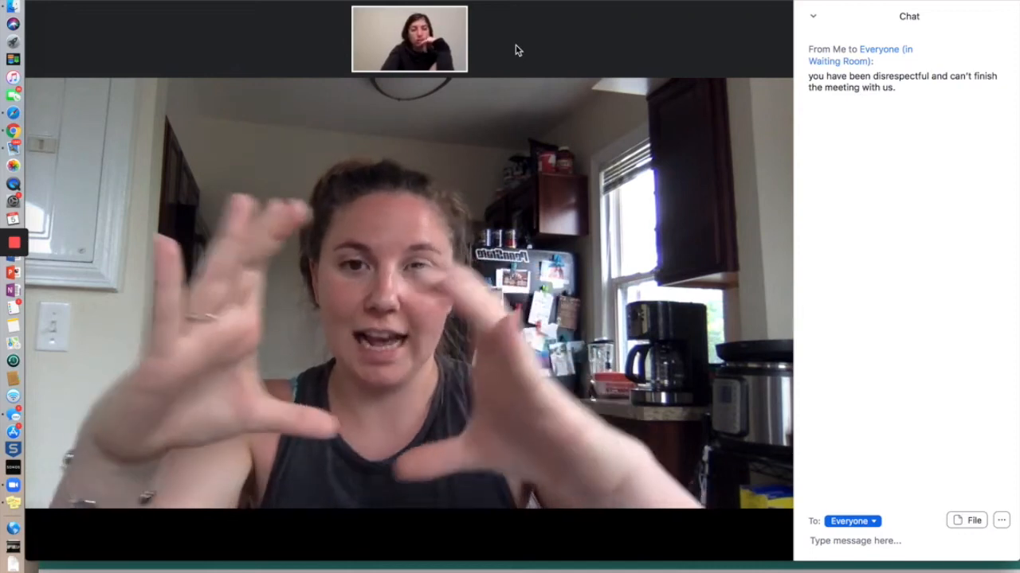
pyautogui.moveTo(614, 50)
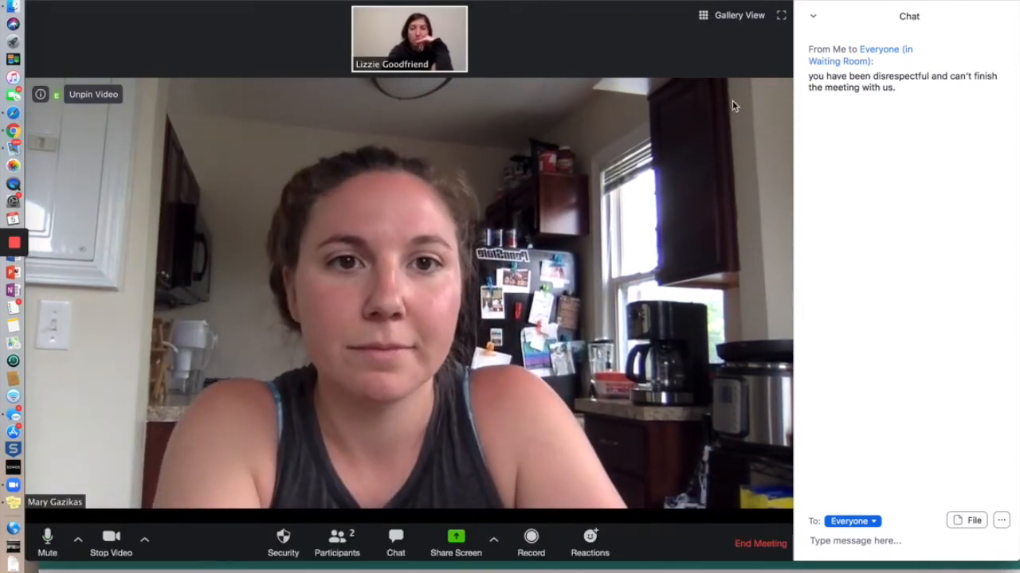
pyautogui.click(736, 15)
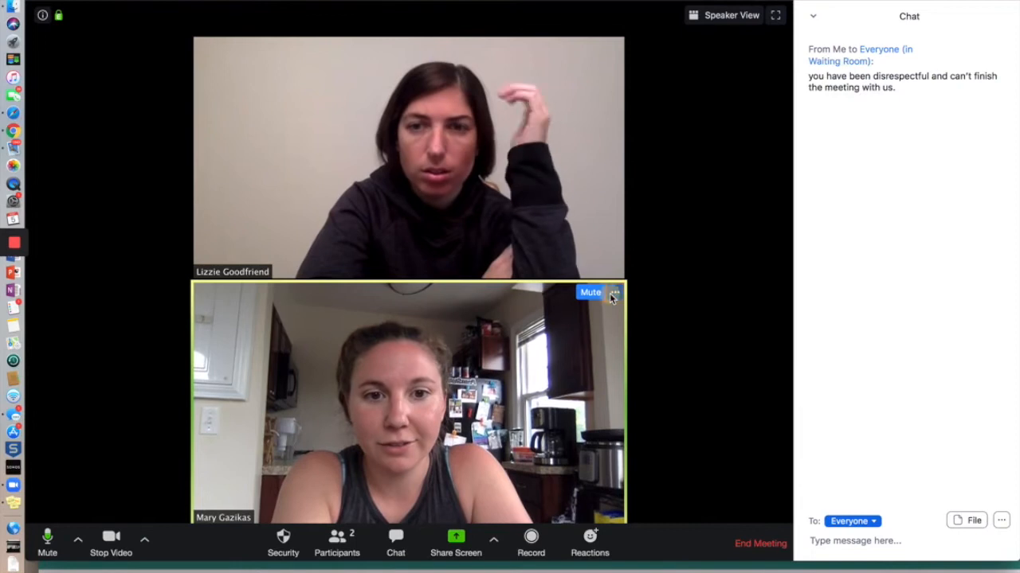
# Open and dismiss the participant's video options, then show the microphone and speaker choices
pyautogui.click(614, 293)
pyautogui.click(634, 353)
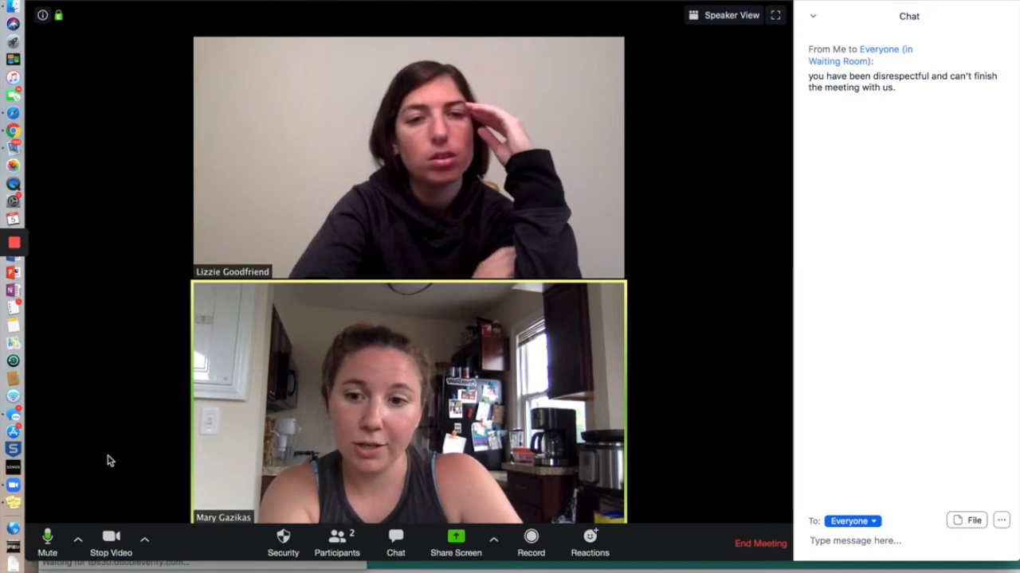
pyautogui.click(77, 555)
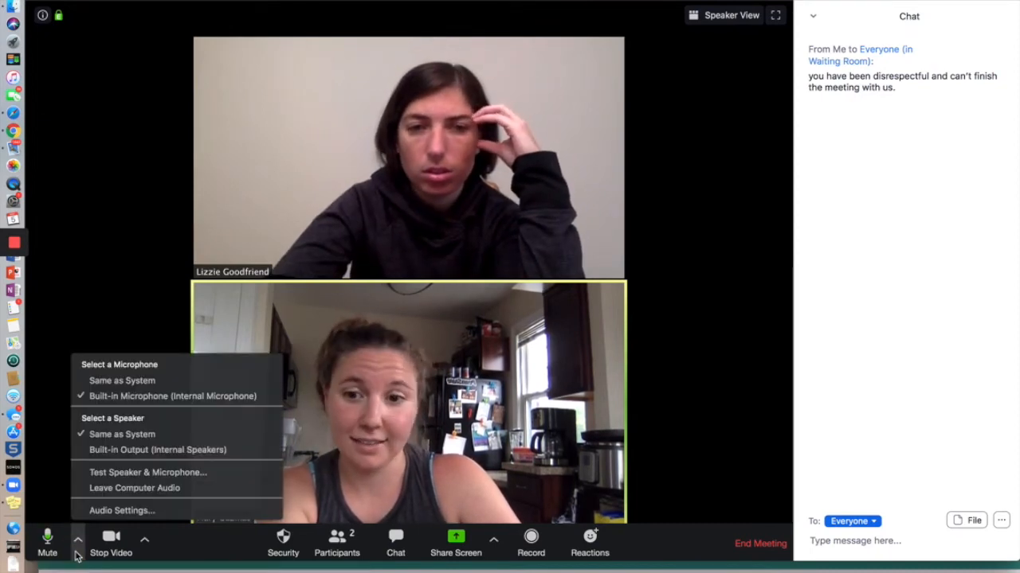
# Open Audio Settings from the Mute caret menu and go to the Advanced audio options
pyautogui.click(108, 510)
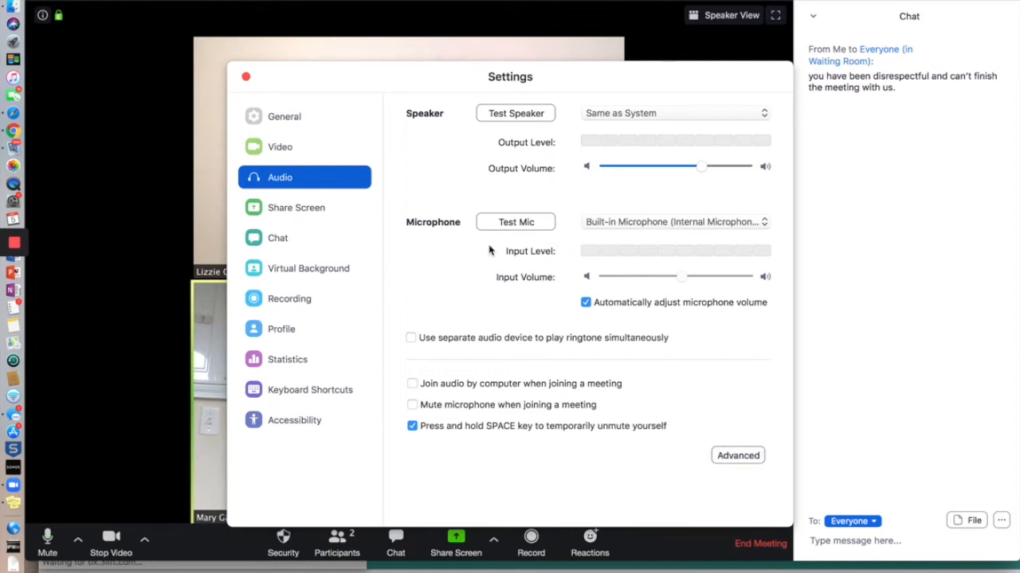
pyautogui.press('super+w')
pyautogui.click(79, 542)
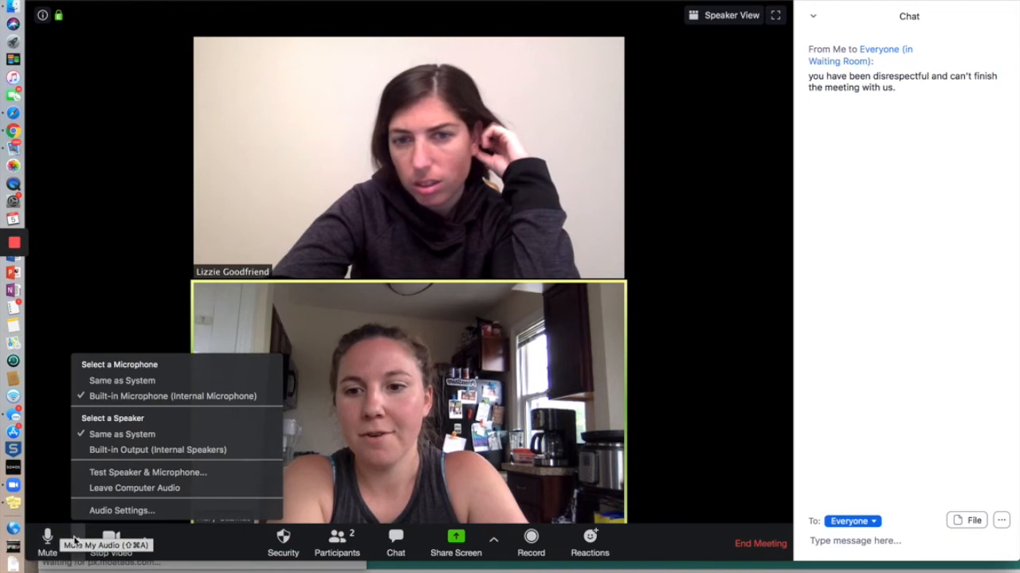
pyautogui.click(99, 514)
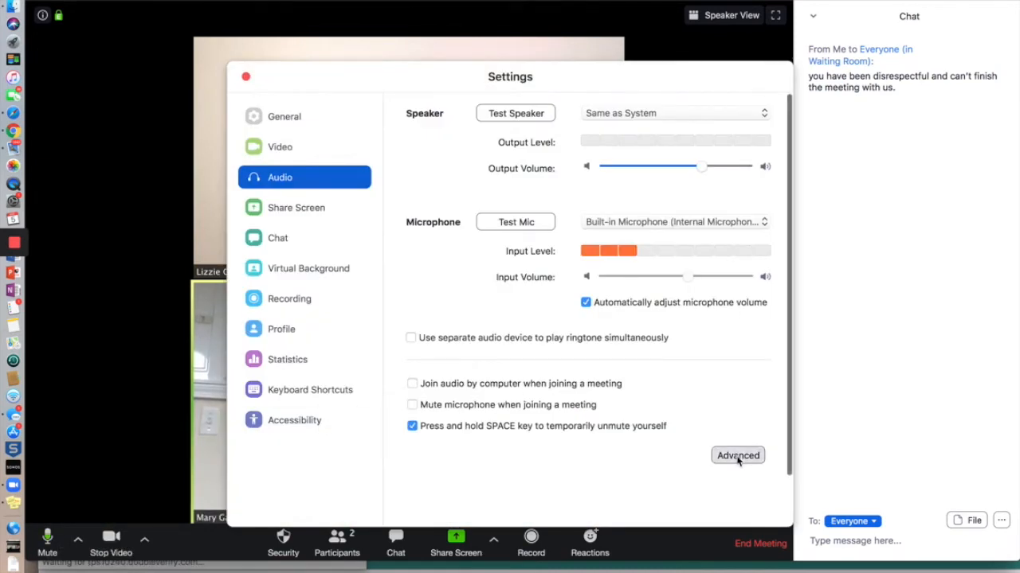
pyautogui.click(738, 456)
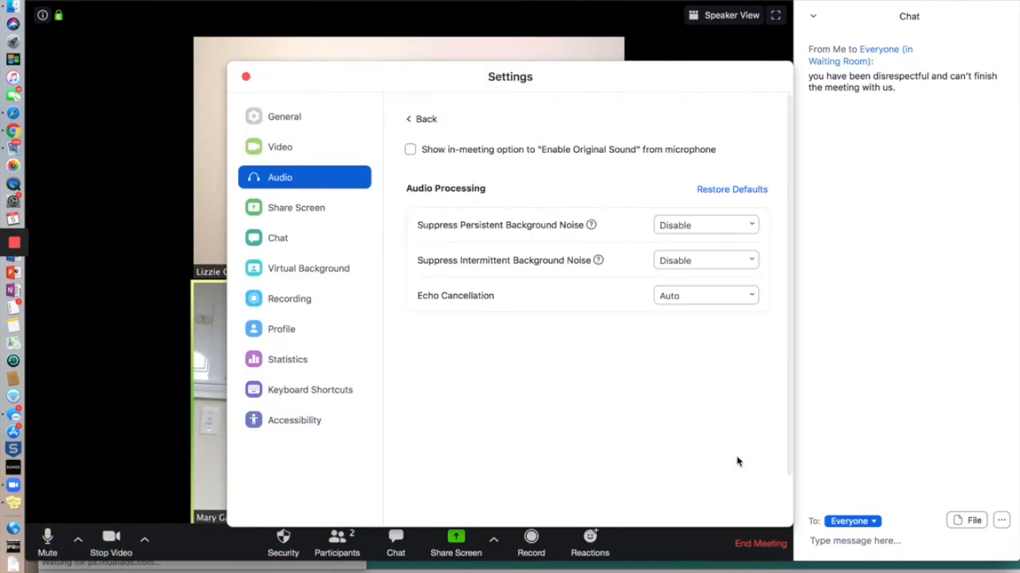
# Set persistent and intermittent background noise suppression to Auto
pyautogui.click(745, 230)
pyautogui.click(746, 249)
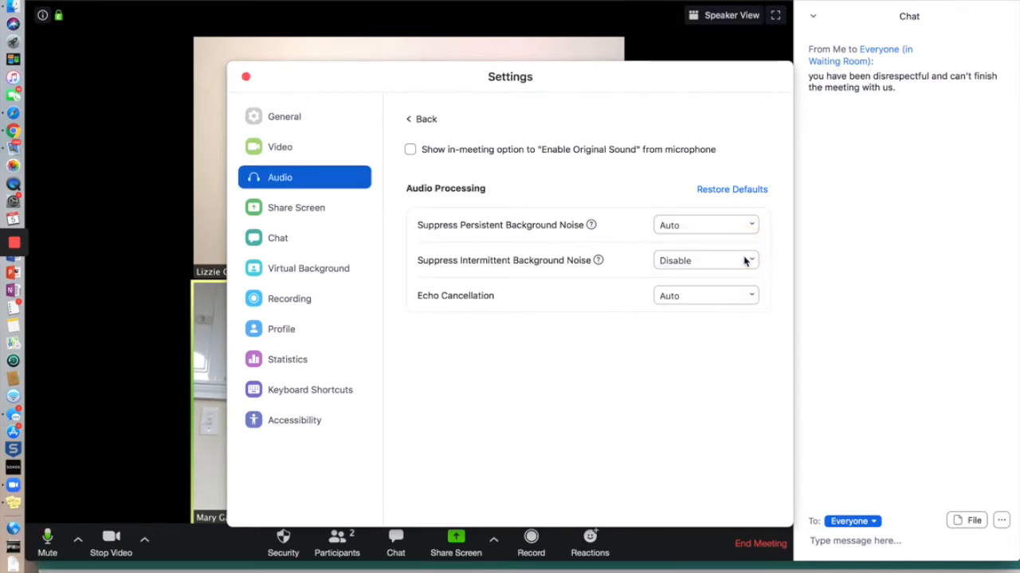
pyautogui.click(745, 261)
pyautogui.click(740, 284)
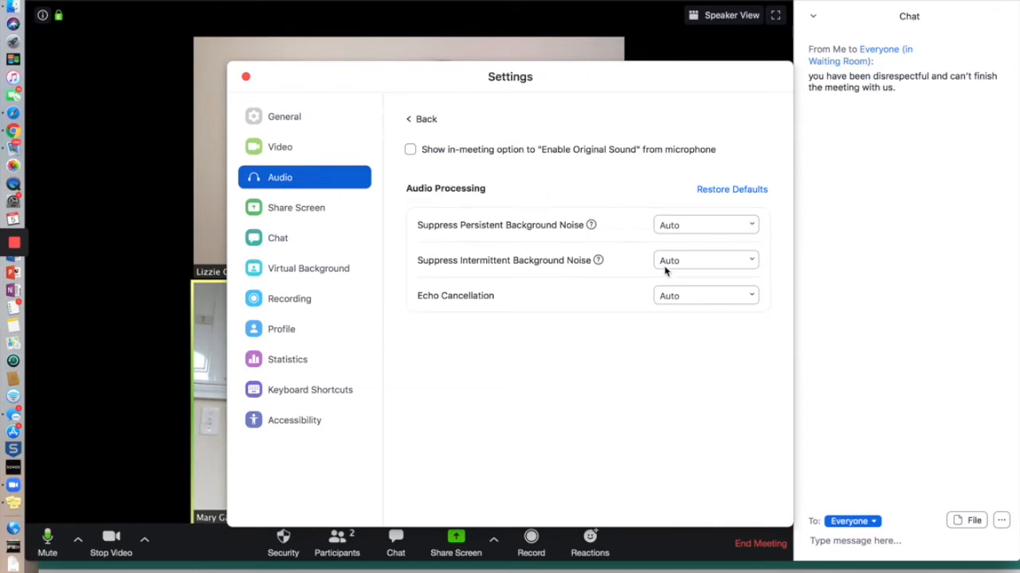
# Change both background noise suppression options to Disable and close Settings
pyautogui.click(702, 231)
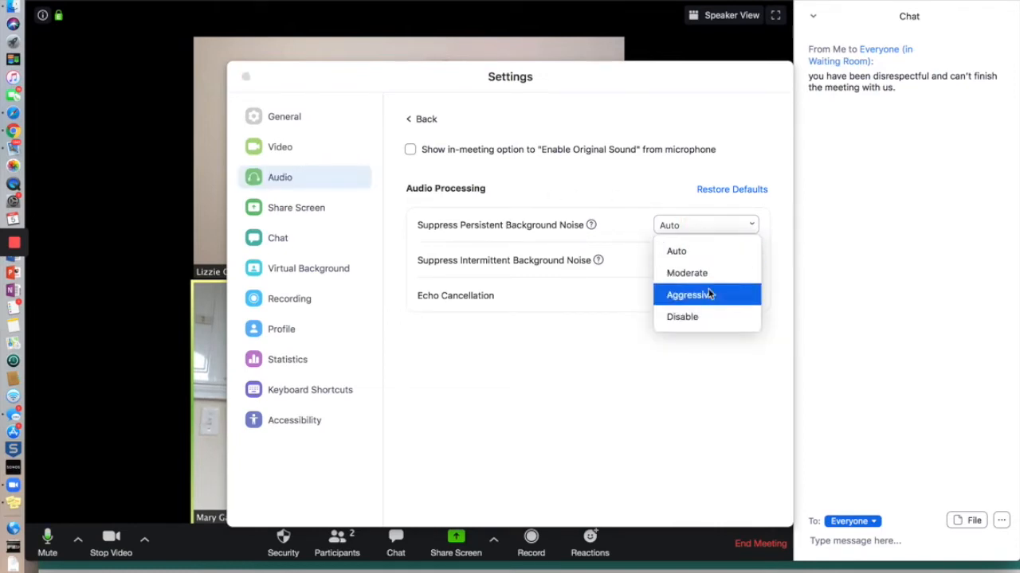
pyautogui.click(706, 317)
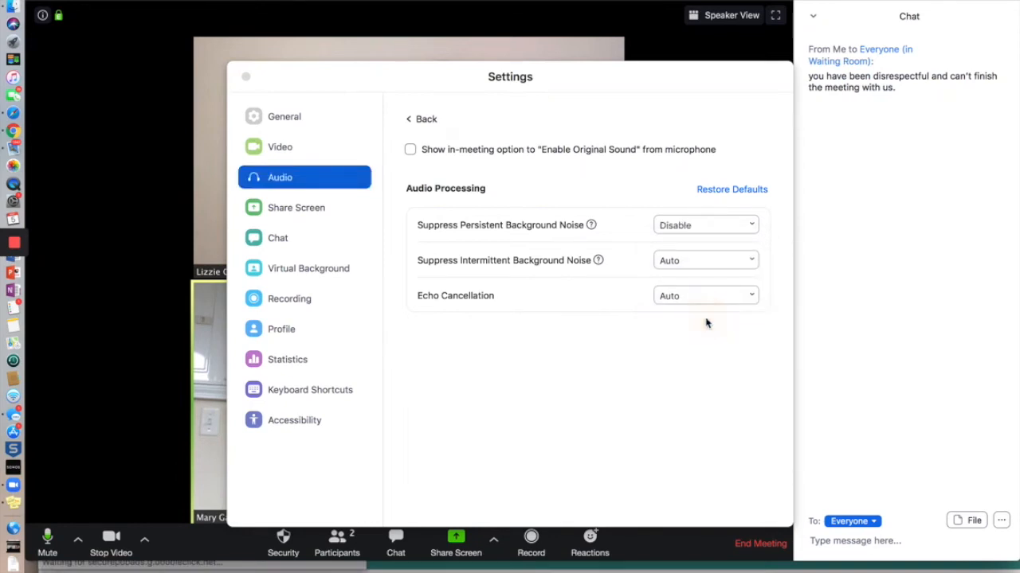
pyautogui.click(668, 260)
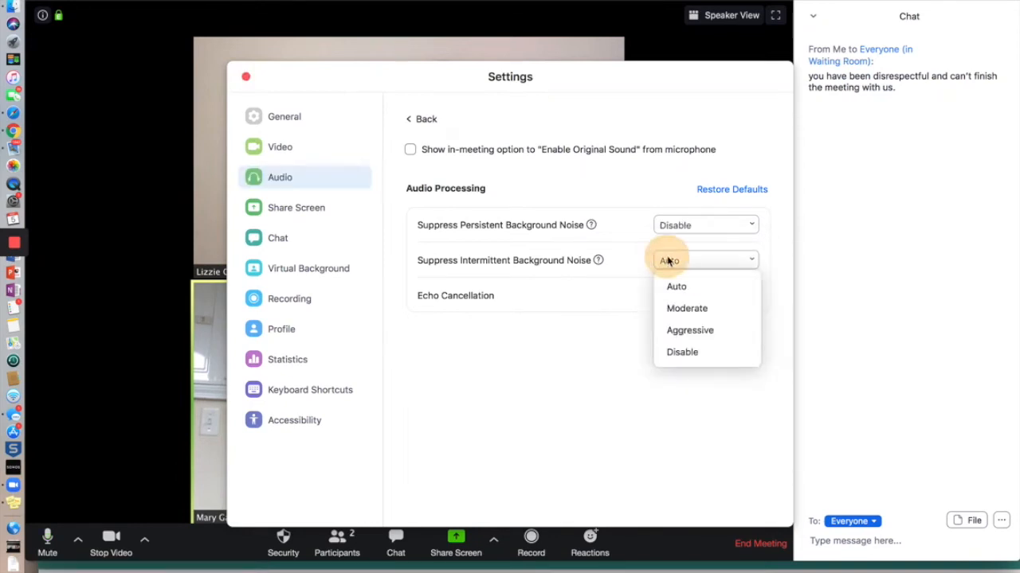
pyautogui.click(678, 351)
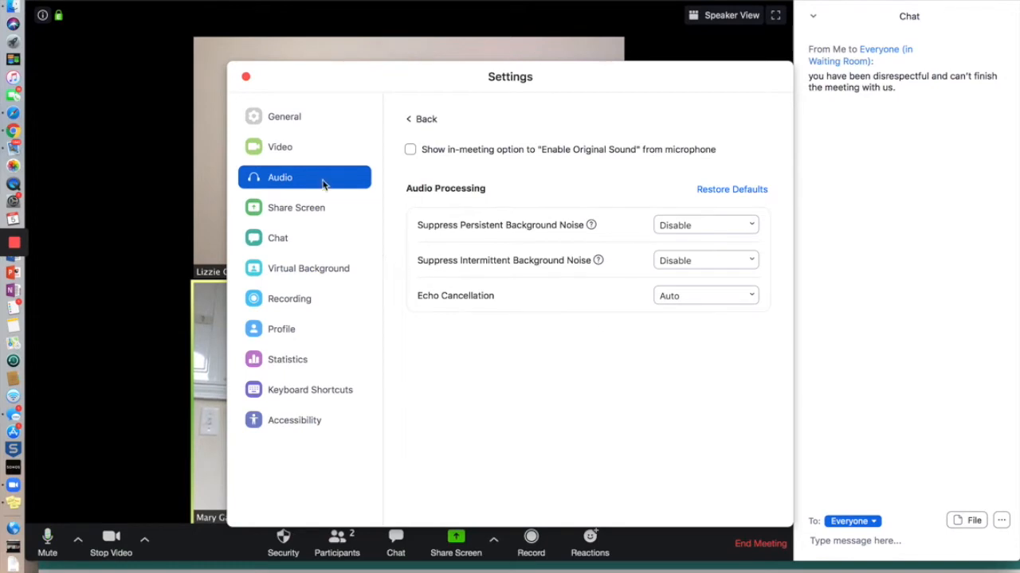
pyautogui.click(246, 78)
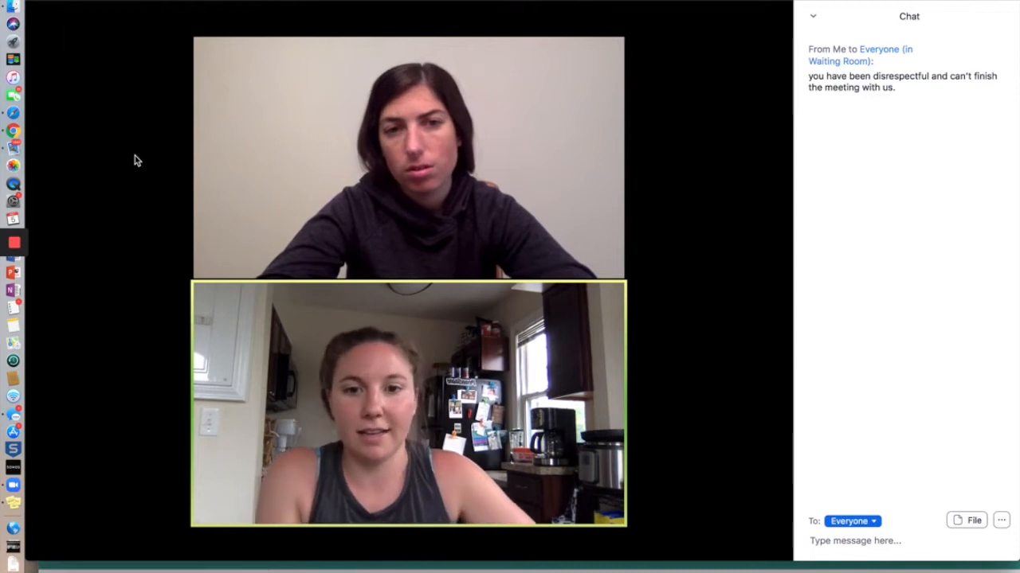
# Send a Clap reaction, then a Thumbs Up reaction
pyautogui.moveTo(199, 140)
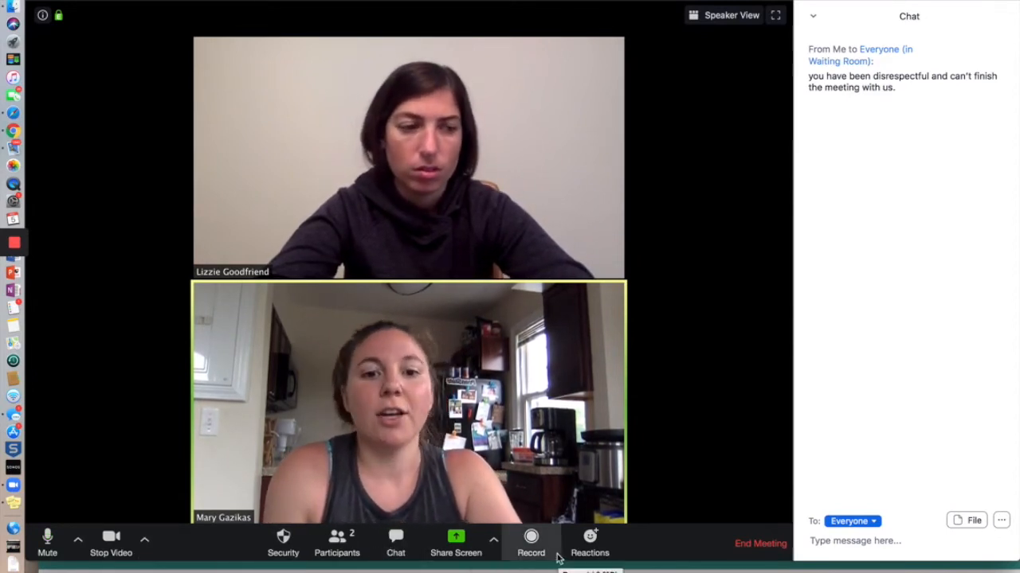
pyautogui.click(596, 555)
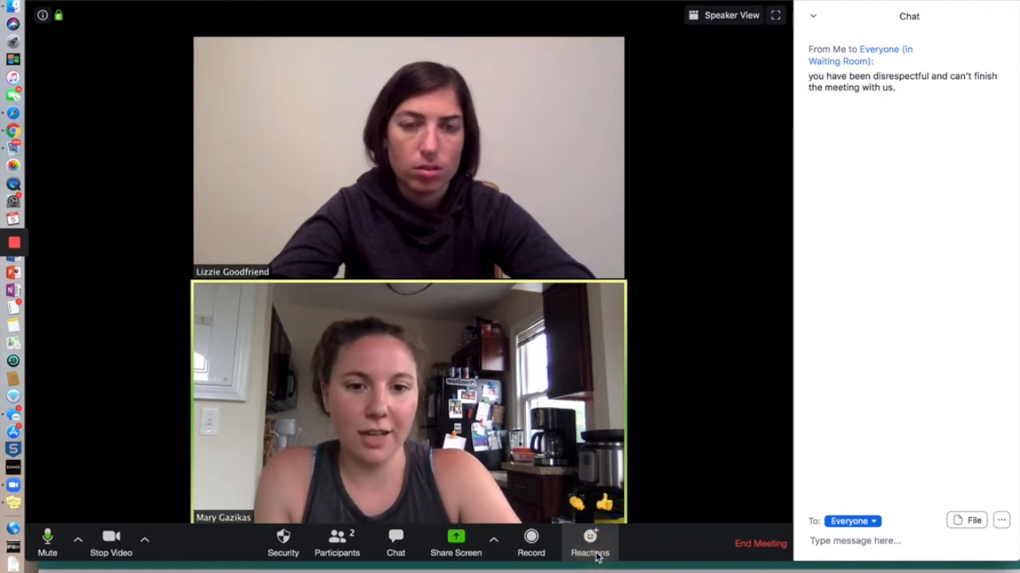
pyautogui.click(578, 510)
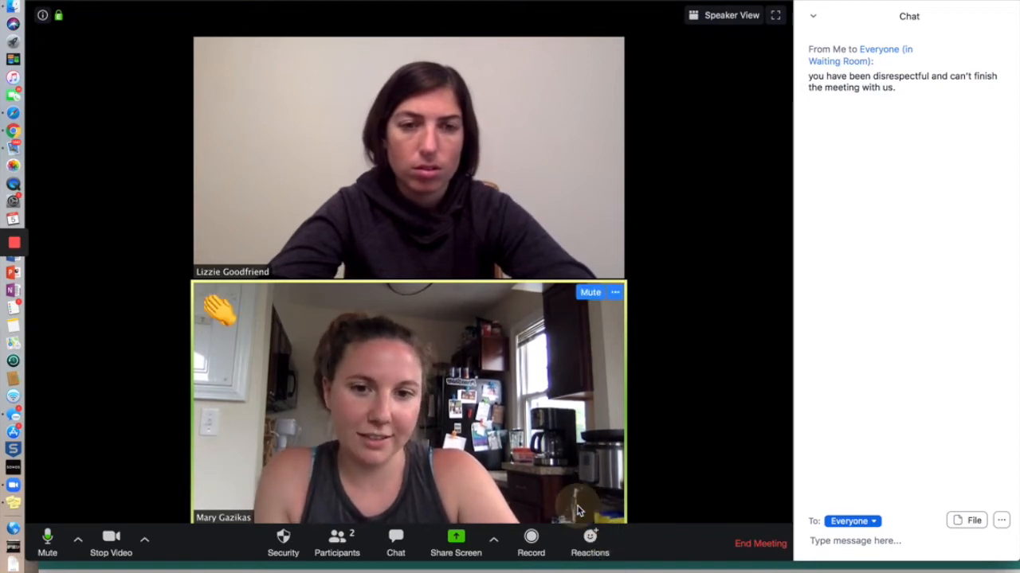
pyautogui.click(595, 552)
pyautogui.click(611, 512)
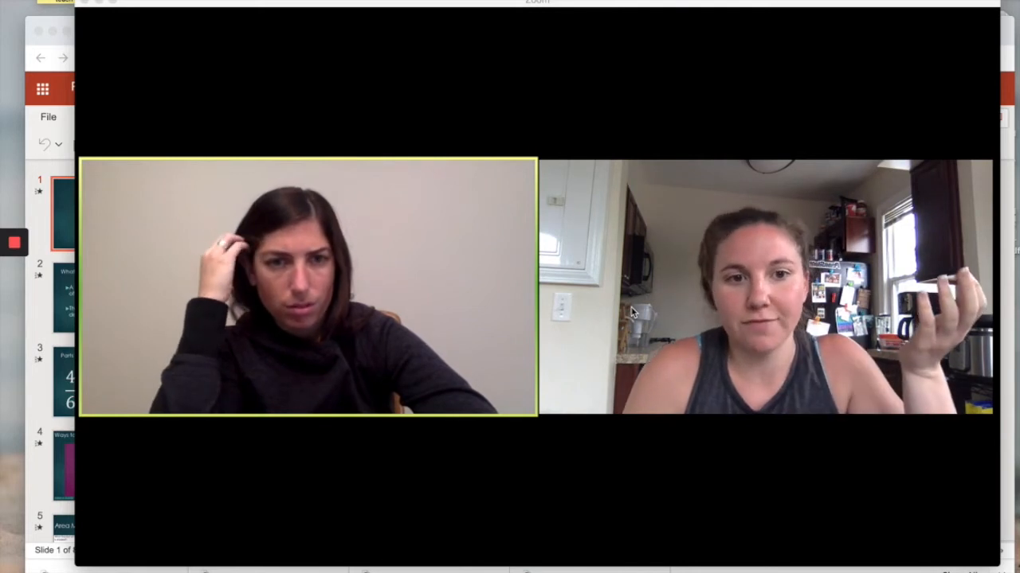
# Drag the Zoom meeting window slightly to the left
pyautogui.moveTo(649, 75)
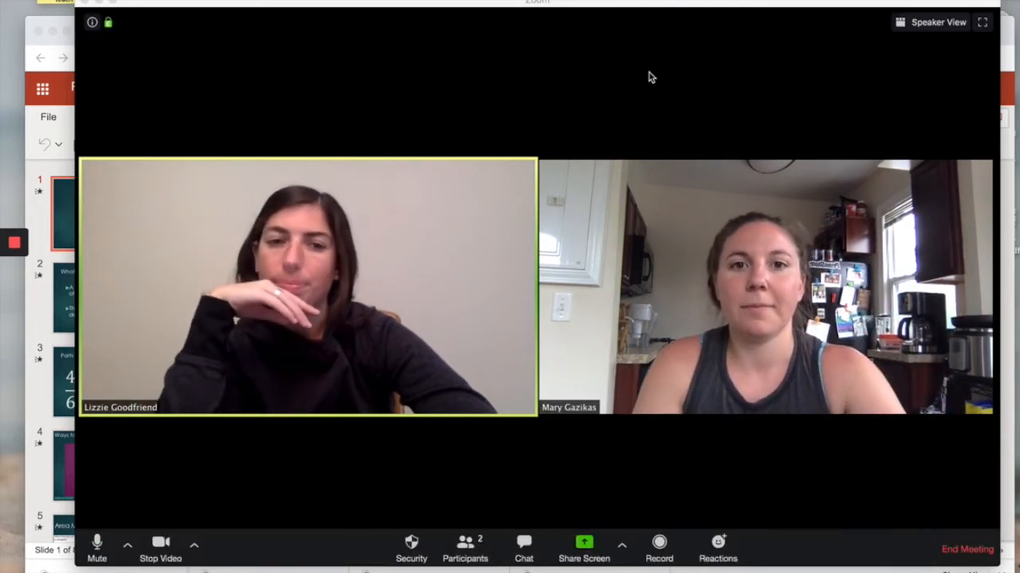
pyautogui.moveTo(599, 3); pyautogui.dragTo(581, 4)
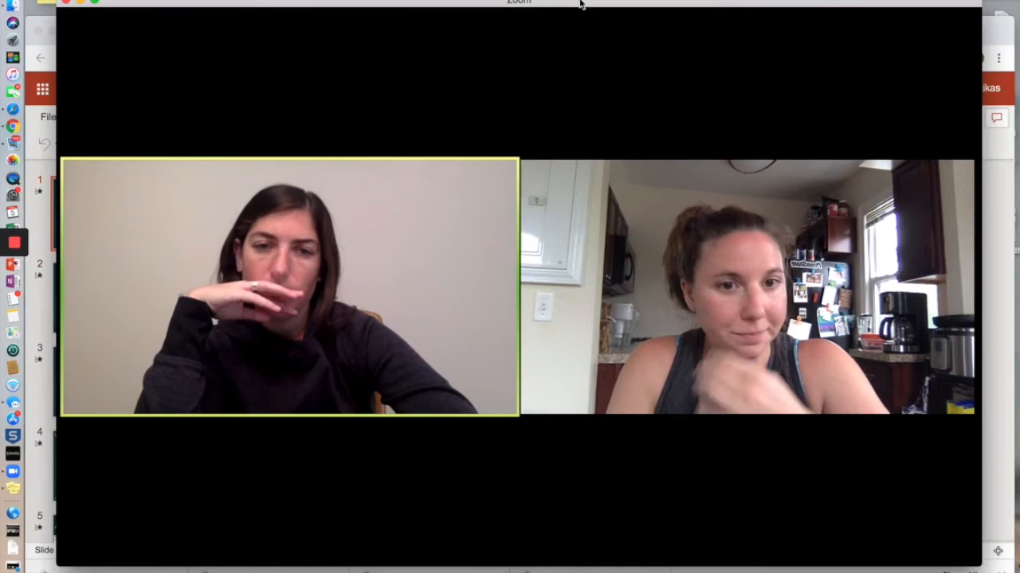
pyautogui.moveTo(644, 563)
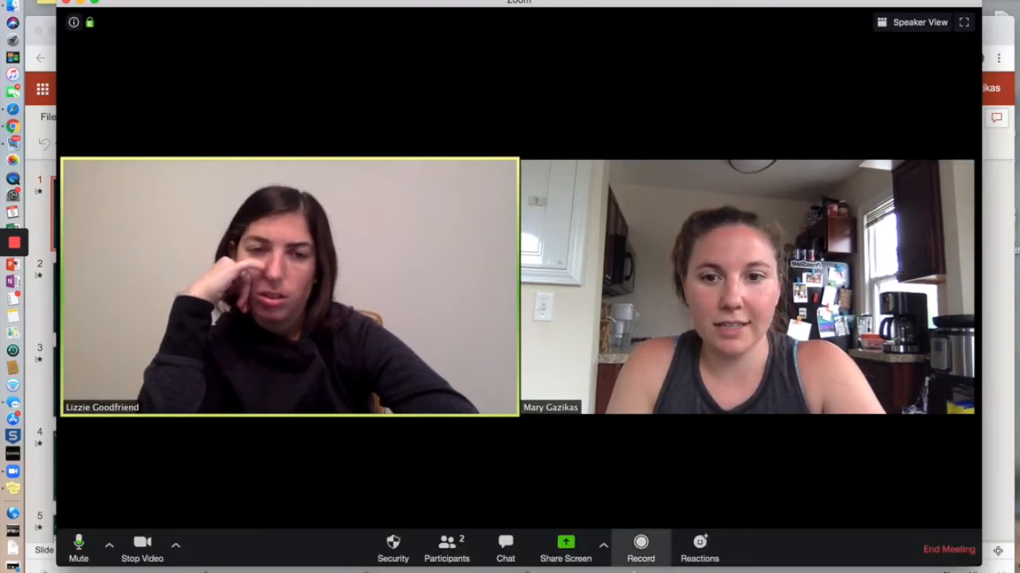
# Start recording the meeting with the Record button
pyautogui.click(641, 545)
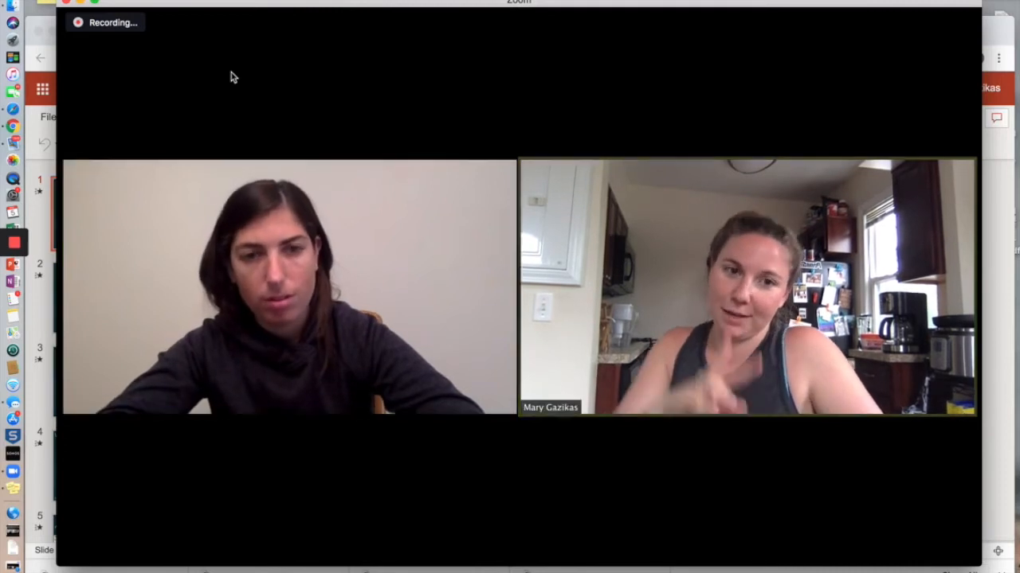
pyautogui.moveTo(213, 43)
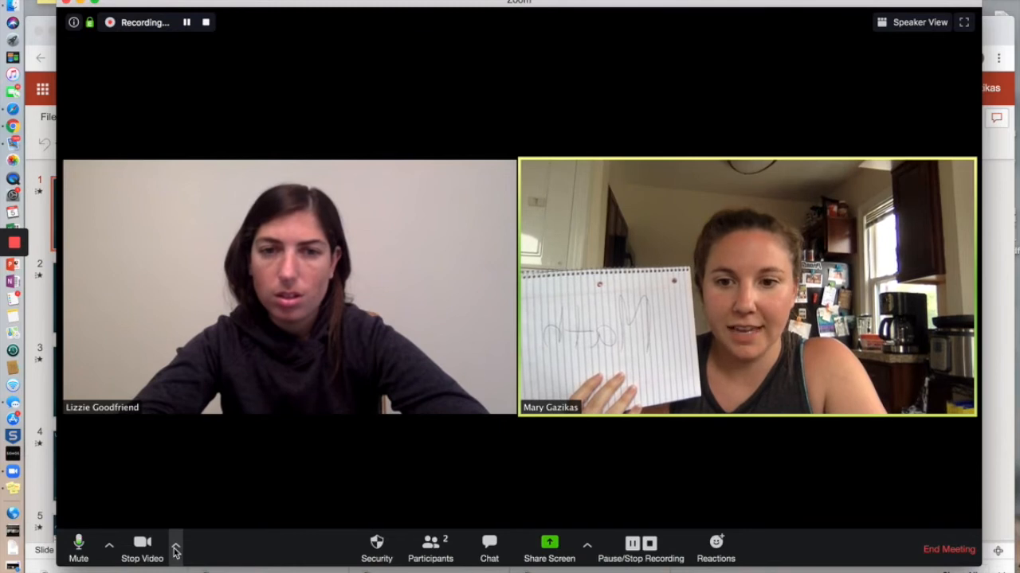
# Open Video Settings and toggle Mirror my video off, then back on
pyautogui.click(176, 549)
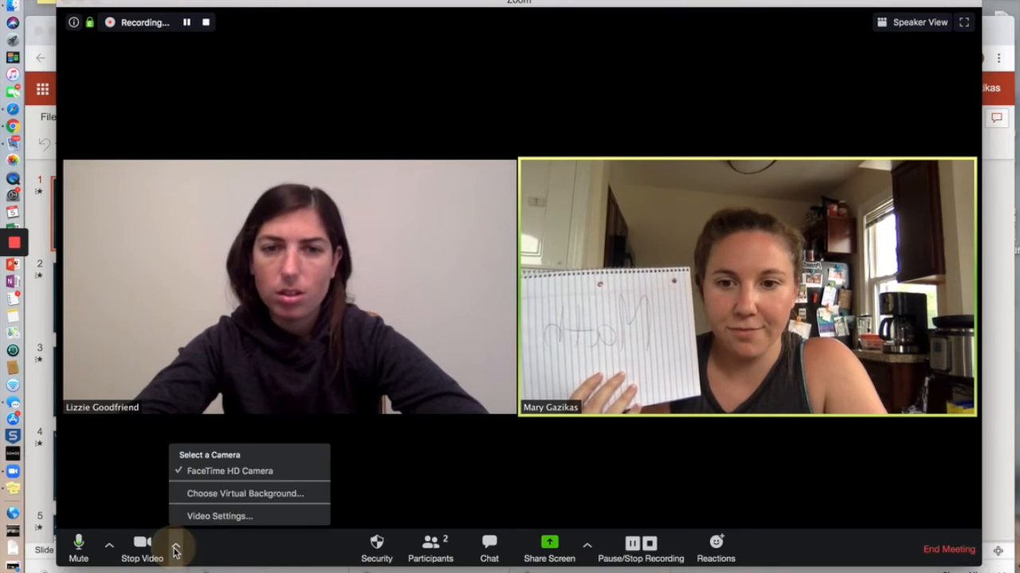
pyautogui.click(221, 518)
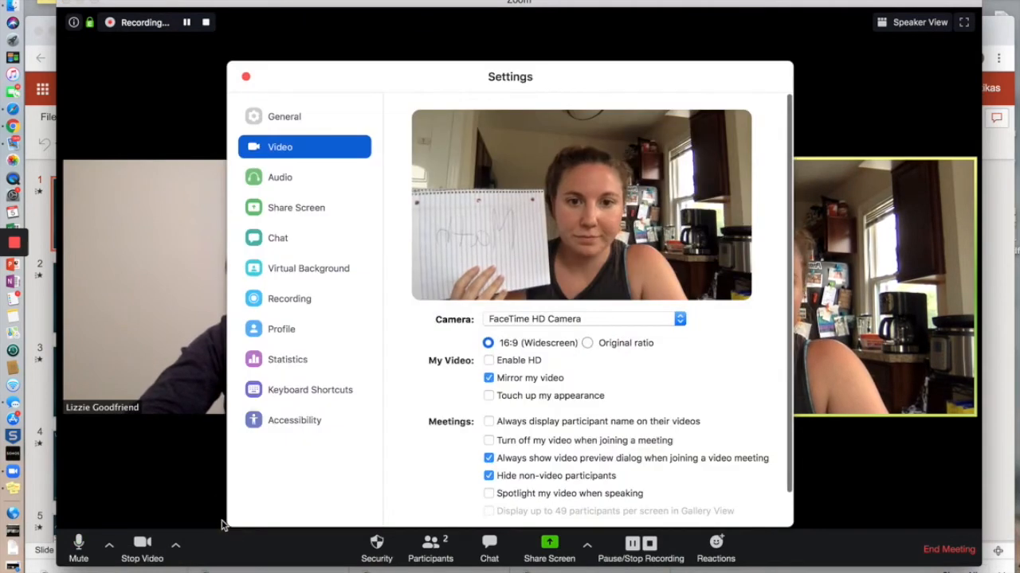
pyautogui.click(490, 380)
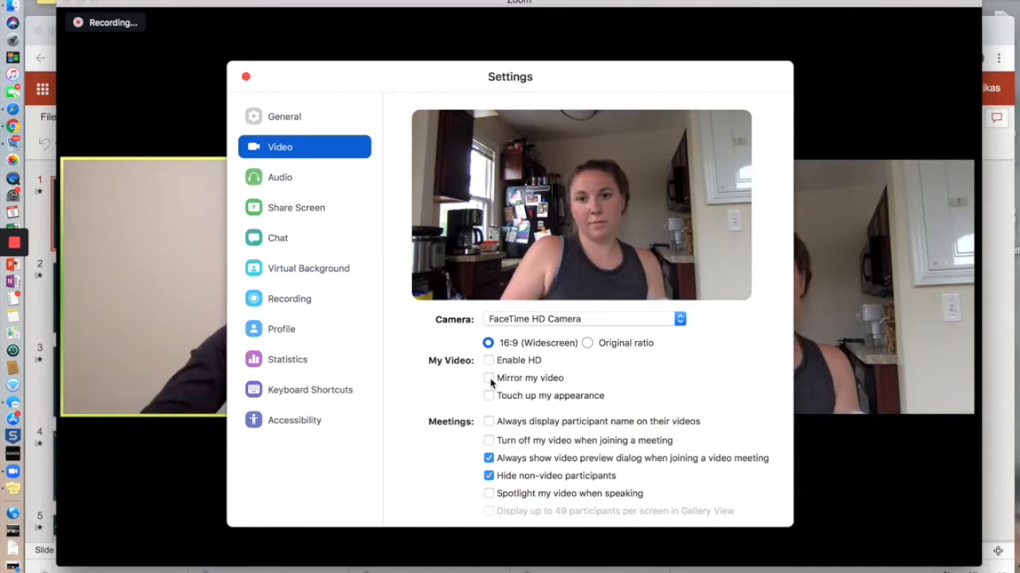
pyautogui.click(489, 379)
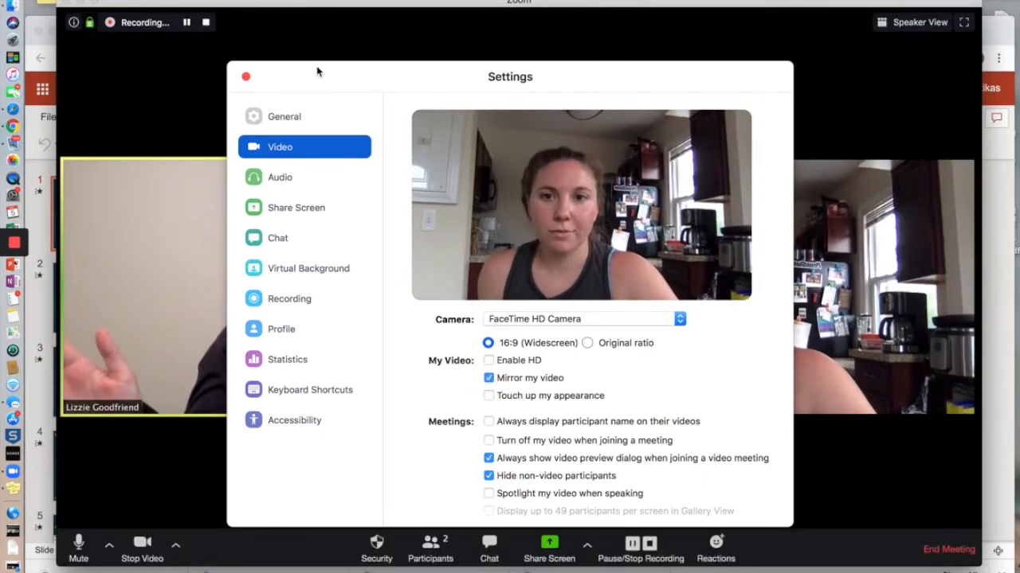
# Close the Video Settings window to return to the two-person gallery
pyautogui.click(246, 78)
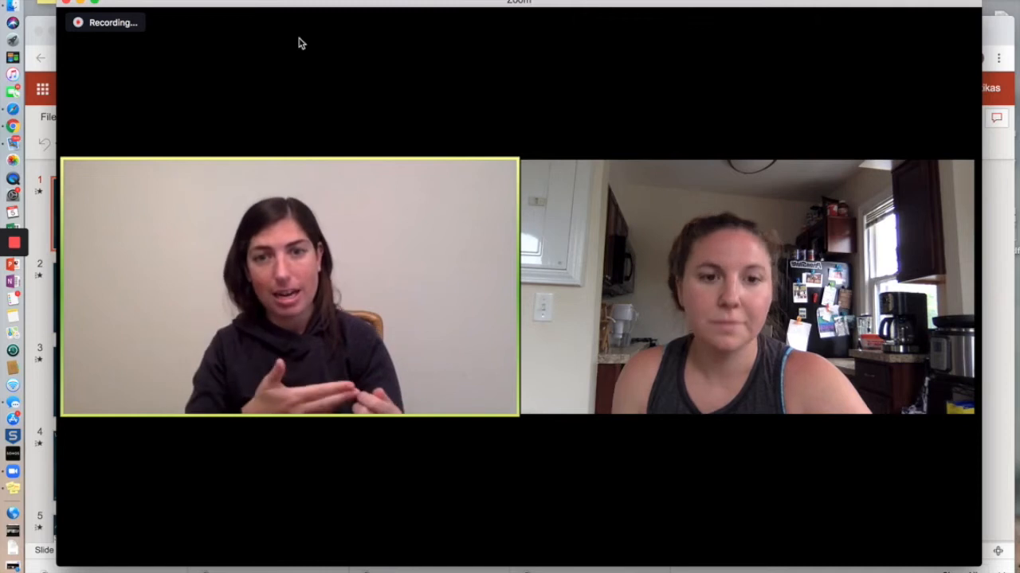
pyautogui.moveTo(318, 78)
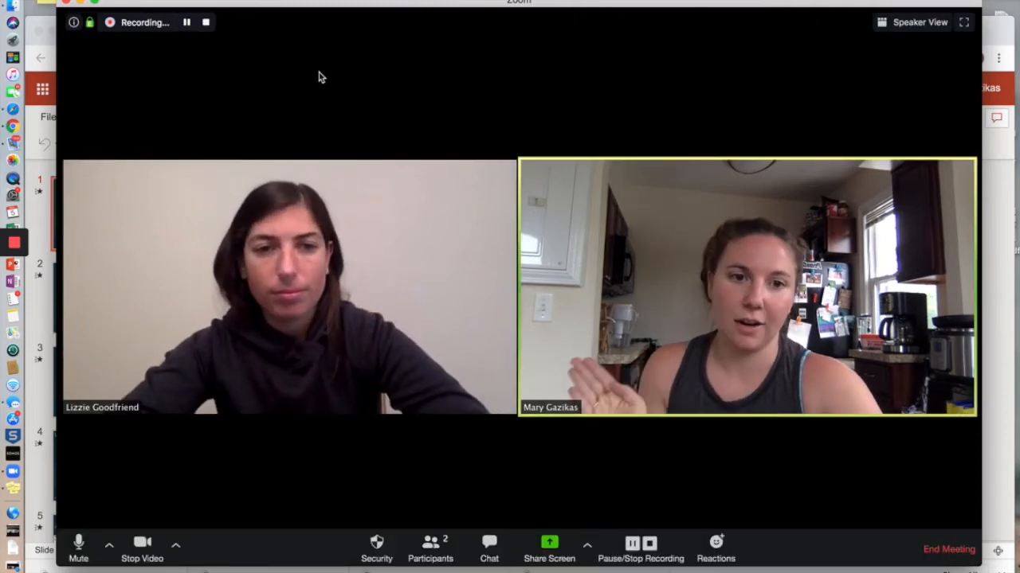
pyautogui.moveTo(309, 305)
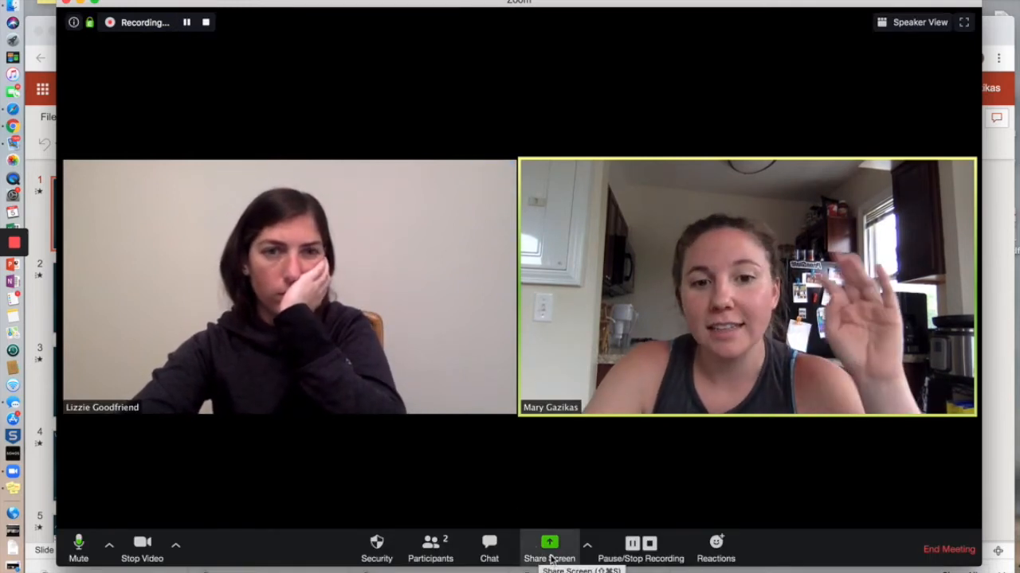
# Share Desktop 1 showing the fractions presentation and move the video thumbnails to the top-right
pyautogui.click(550, 559)
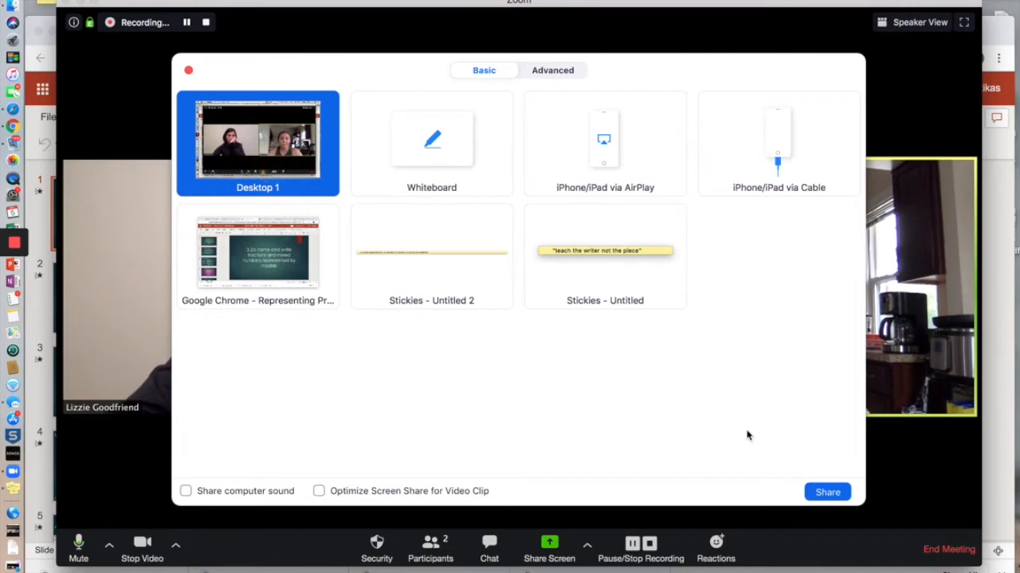
pyautogui.click(827, 491)
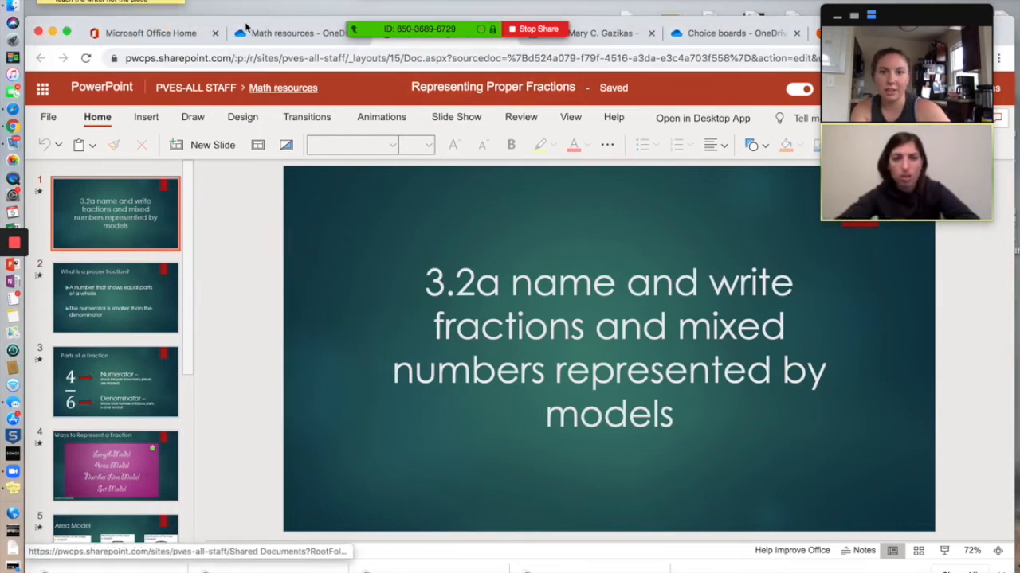
pyautogui.moveTo(929, 140)
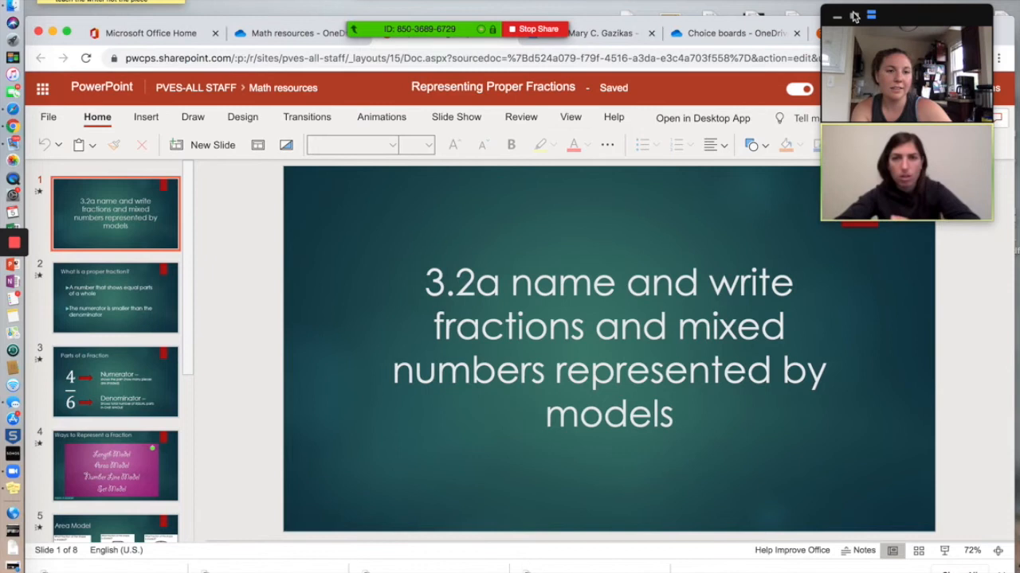
pyautogui.moveTo(911, 19); pyautogui.dragTo(931, 9)
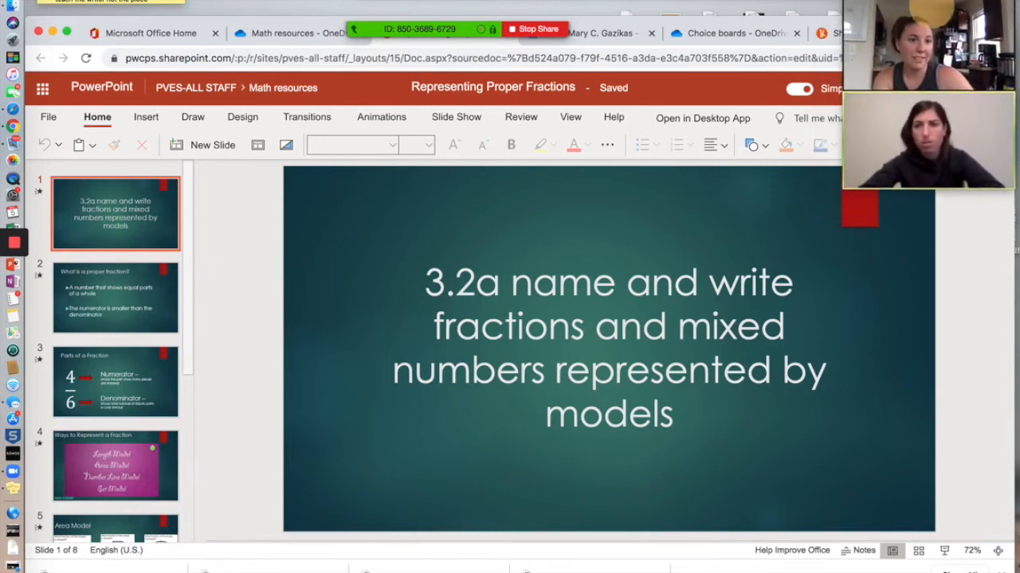
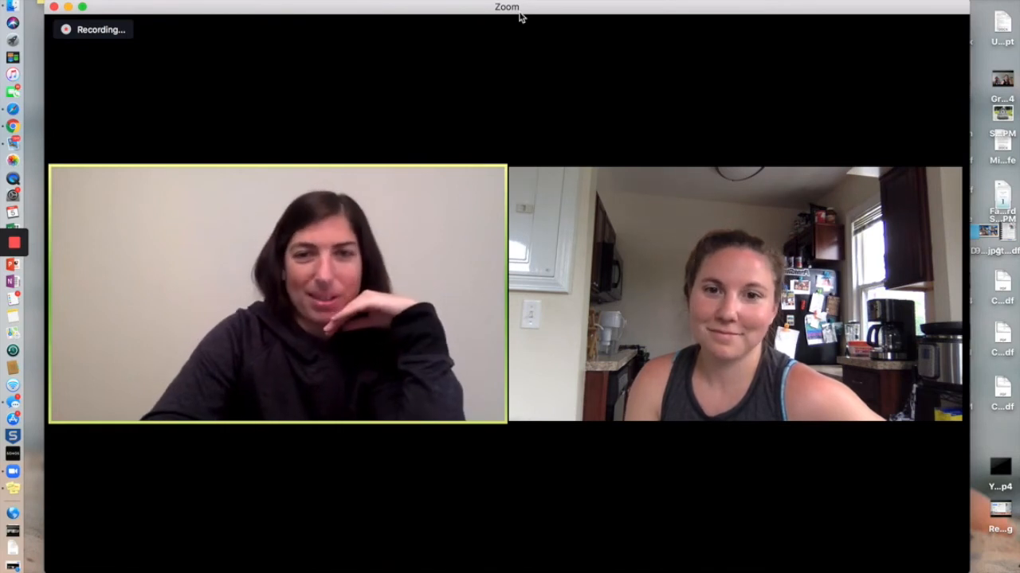
# Stop the meeting recording from the top-left Recording bar while the call stays live
pyautogui.moveTo(568, 72)
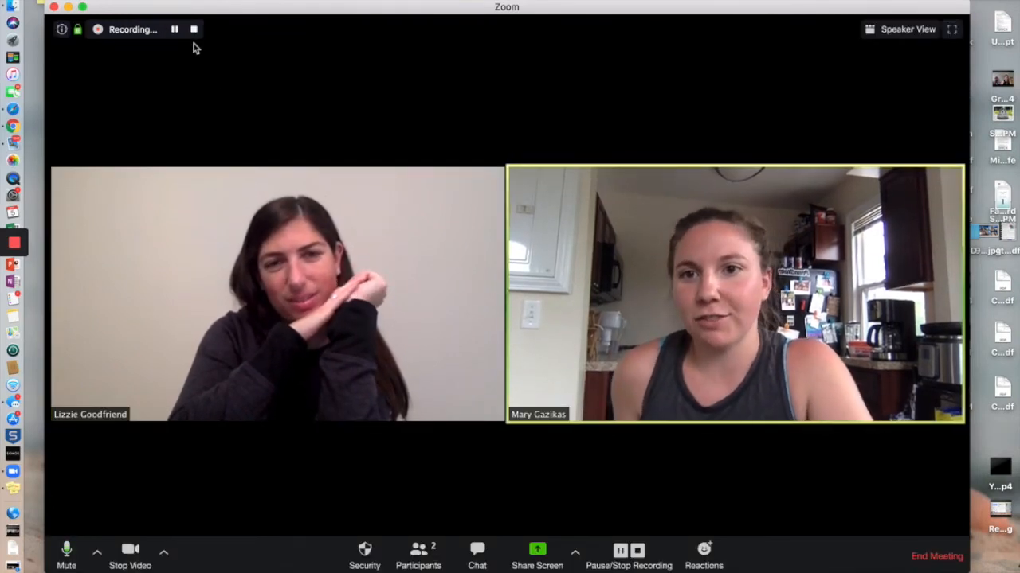
pyautogui.click(194, 32)
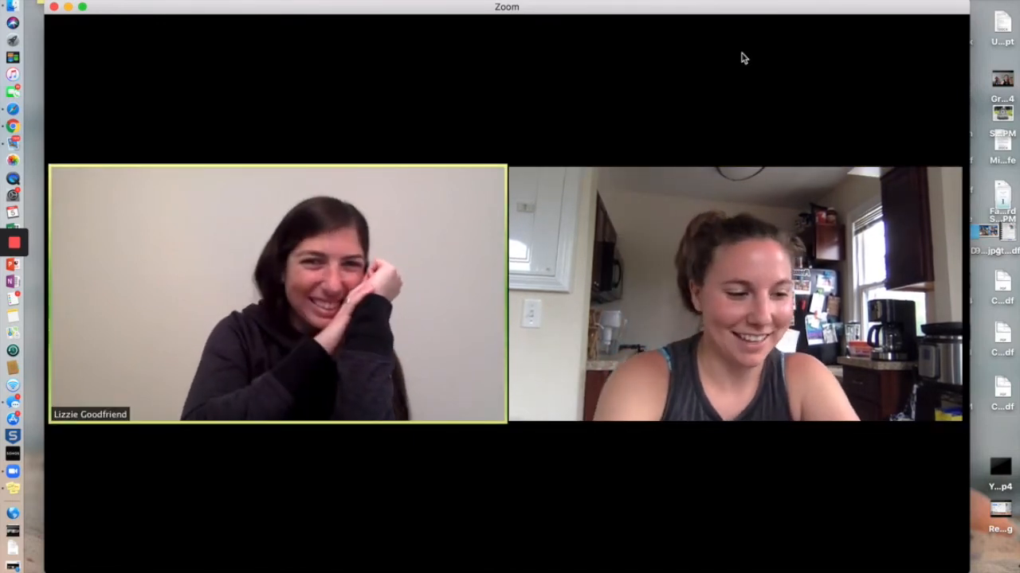
pyautogui.moveTo(741, 96)
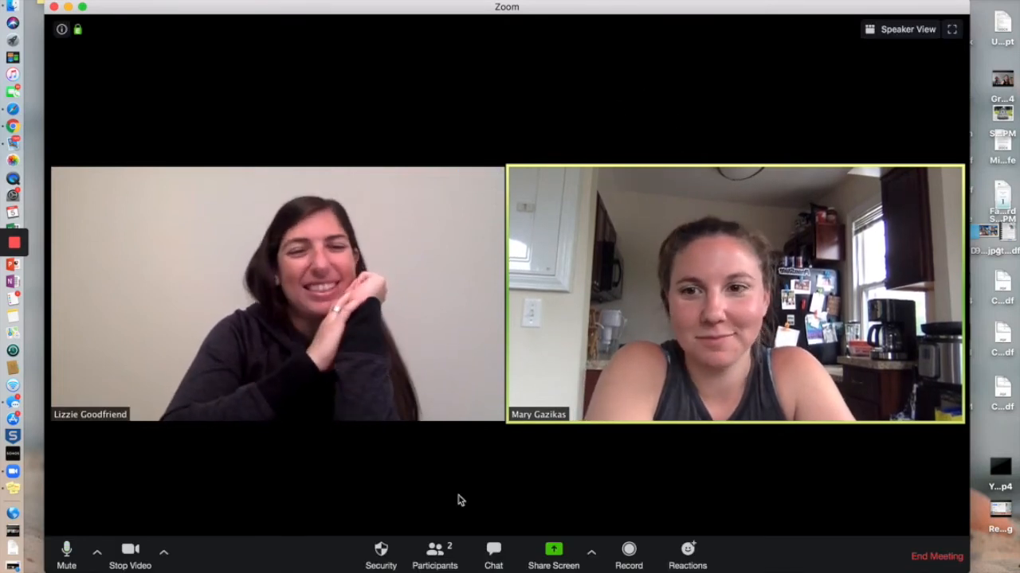
# End the meeting for all participants
pyautogui.click(946, 560)
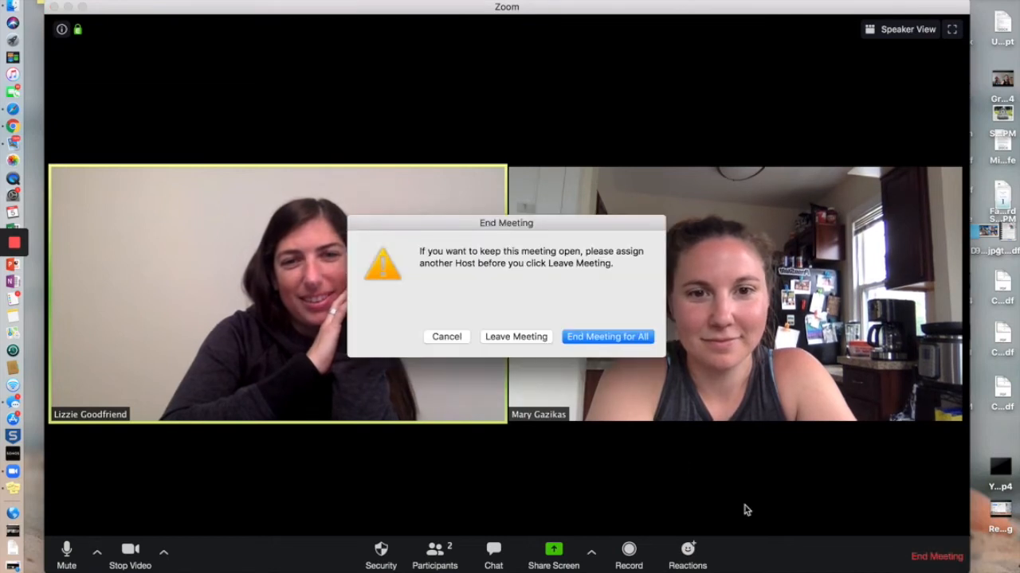
pyautogui.click(635, 333)
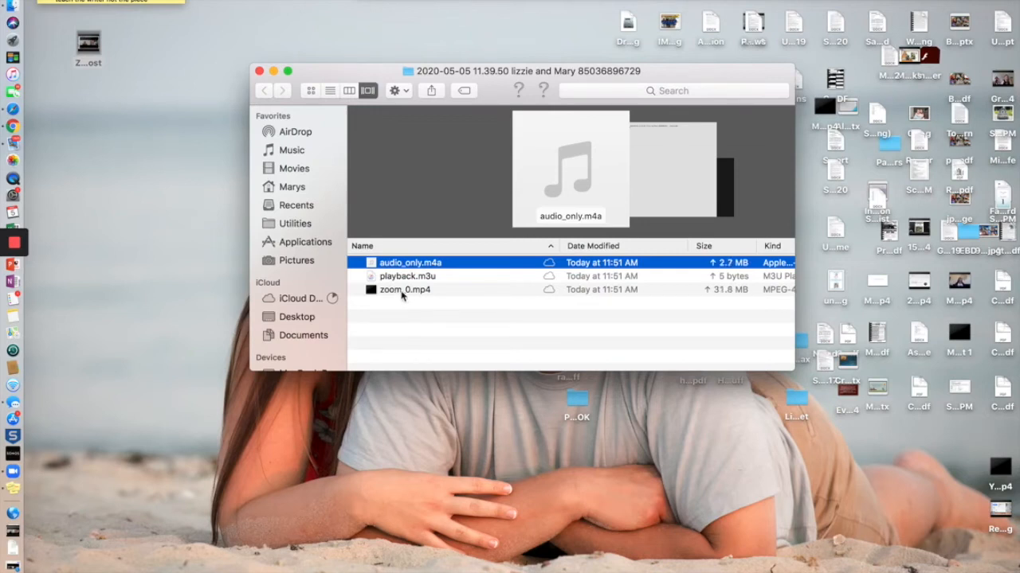
pyautogui.rightClick(402, 293)
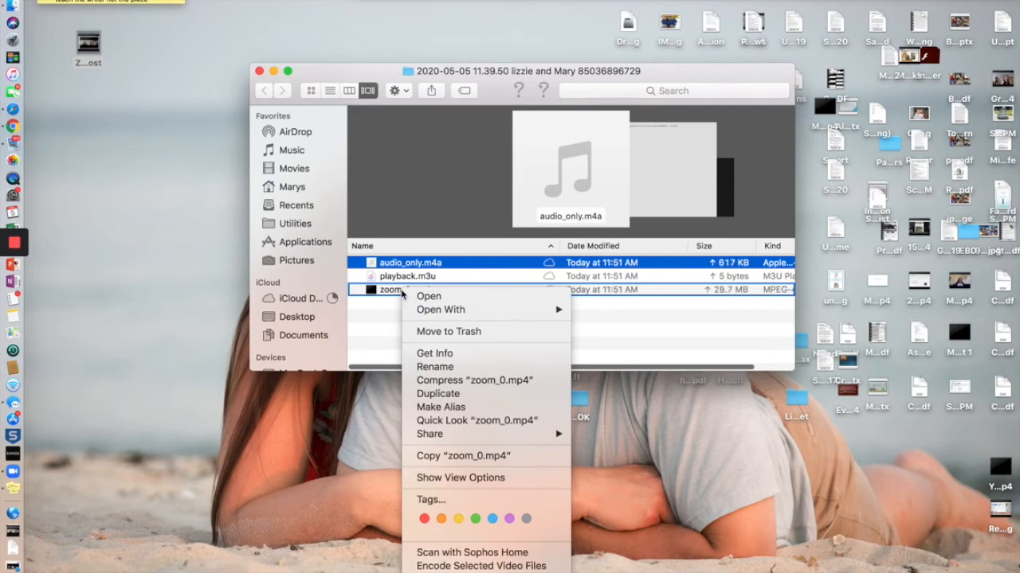
pyautogui.click(386, 300)
pyautogui.rightClick(390, 293)
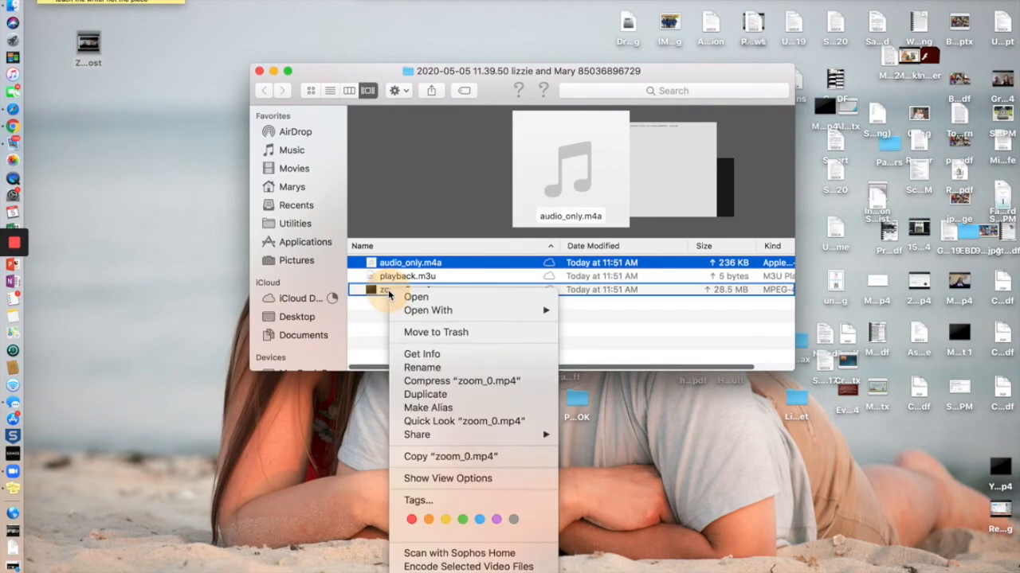
pyautogui.click(378, 314)
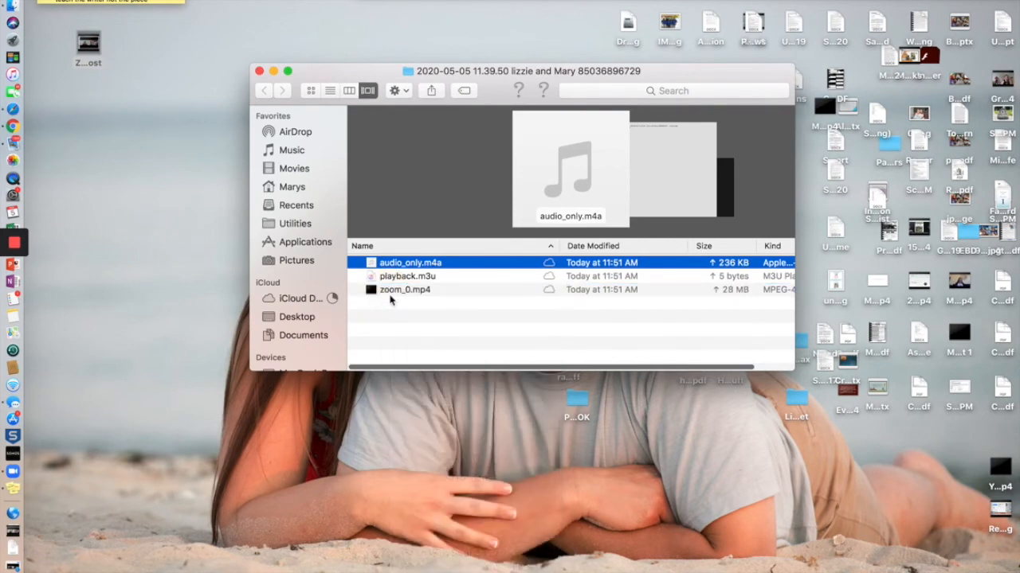
pyautogui.doubleClick(395, 291)
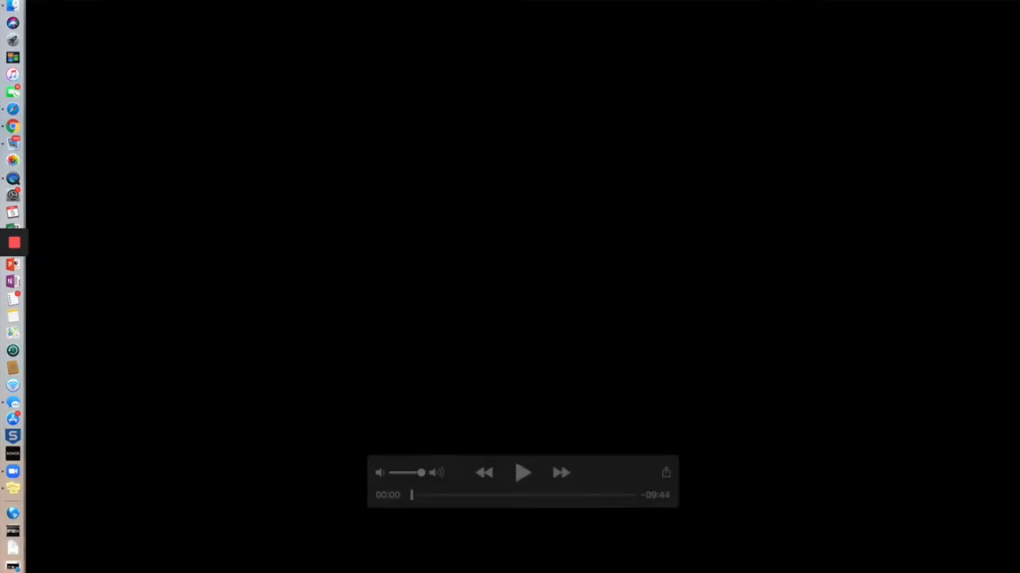
pyautogui.click(523, 474)
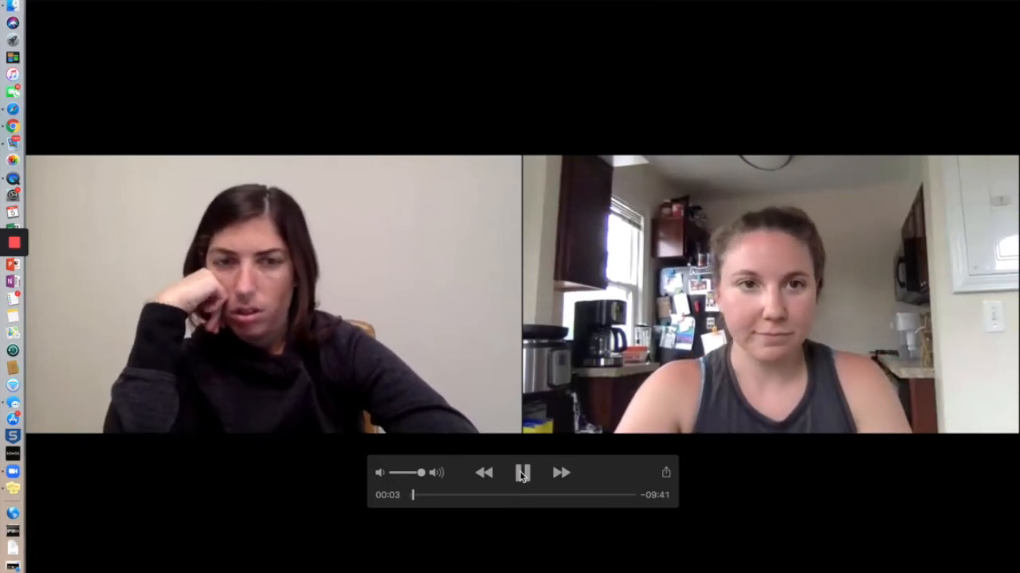
pyautogui.click(523, 474)
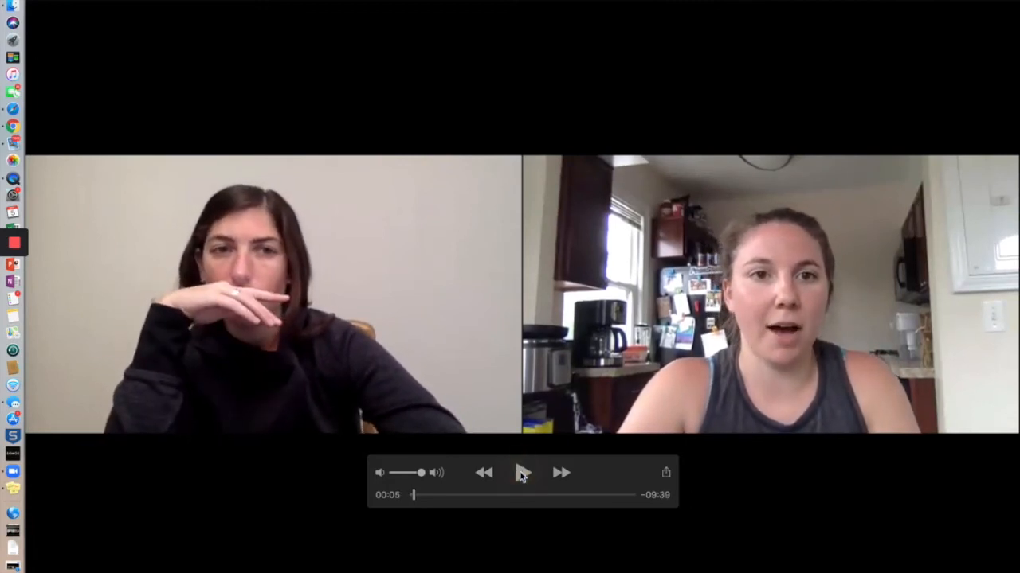
pyautogui.click(38, 3)
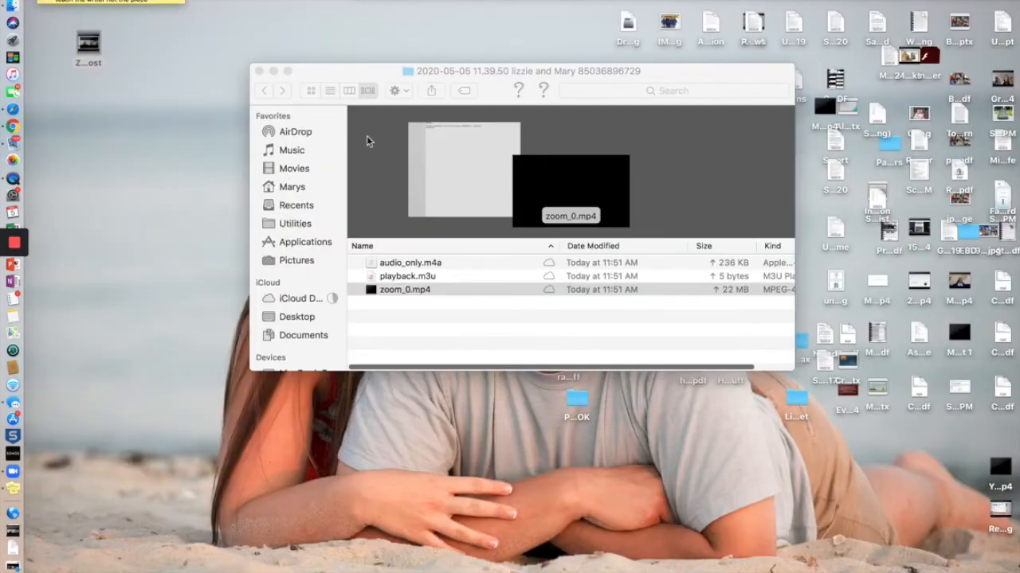
# Rename zoom_0.mp4 to 'Zoom training practice' from its context menu
pyautogui.rightClick(415, 293)
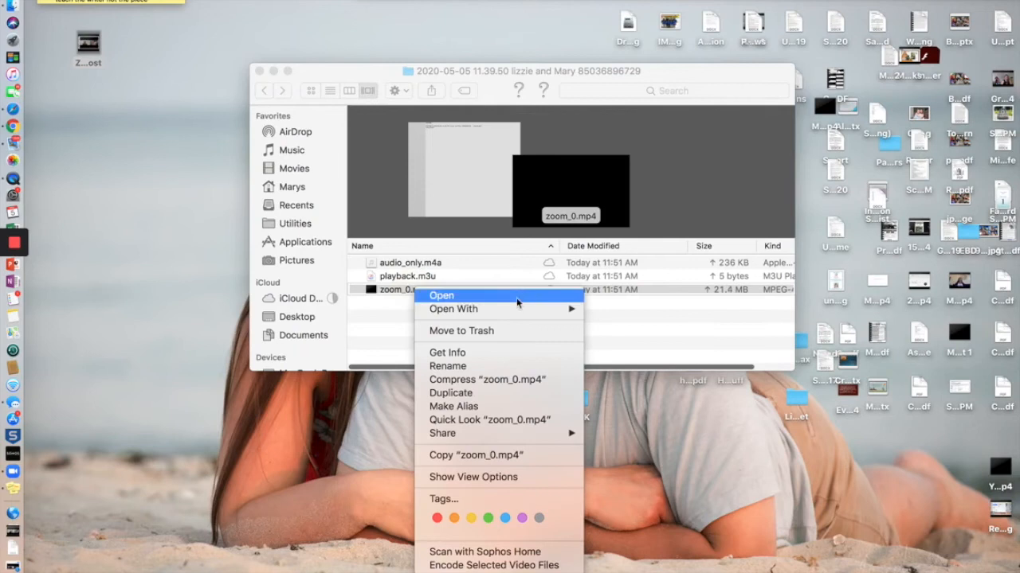
pyautogui.click(480, 368)
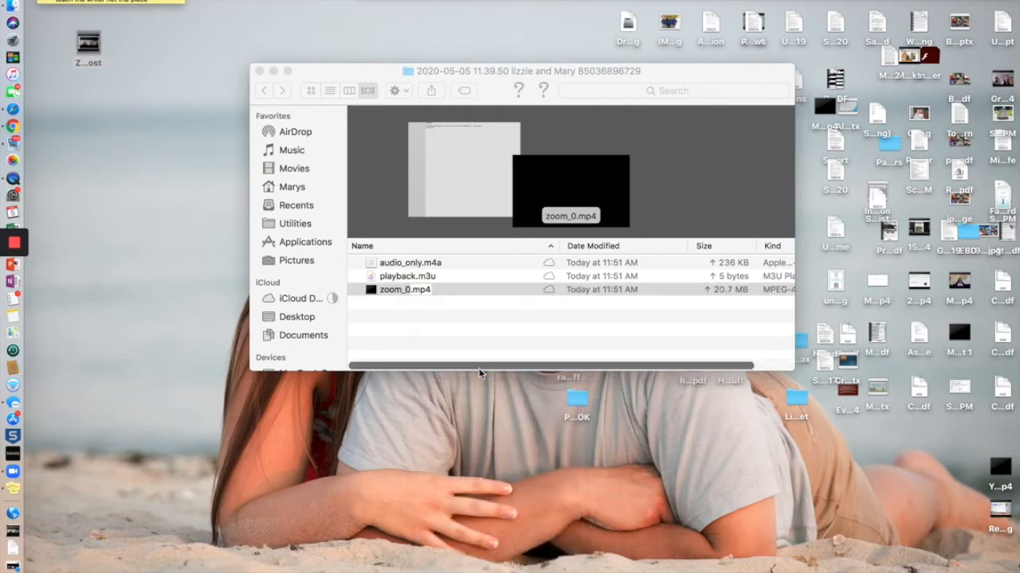
pyautogui.click(398, 292)
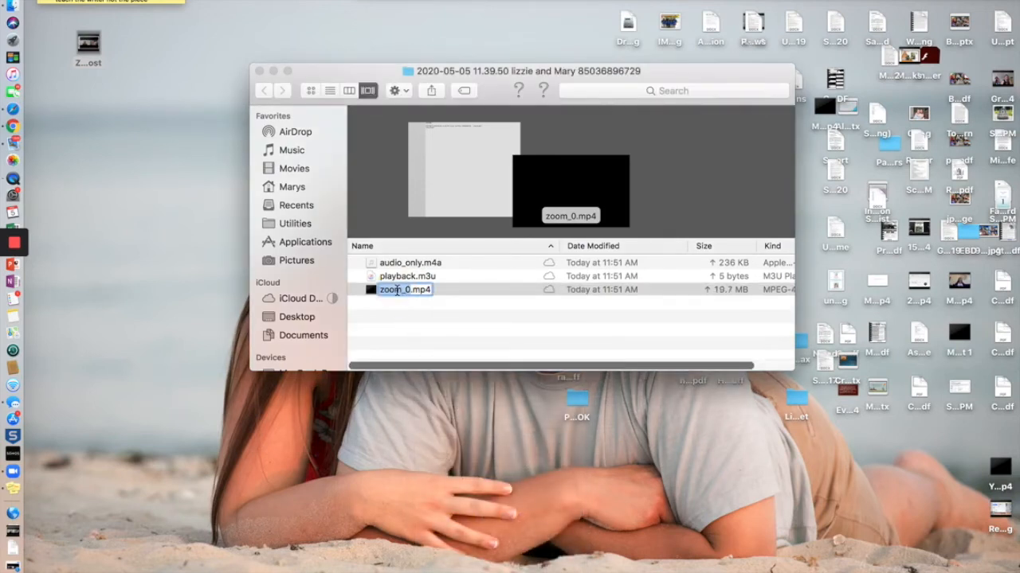
pyautogui.write('Zoom t')
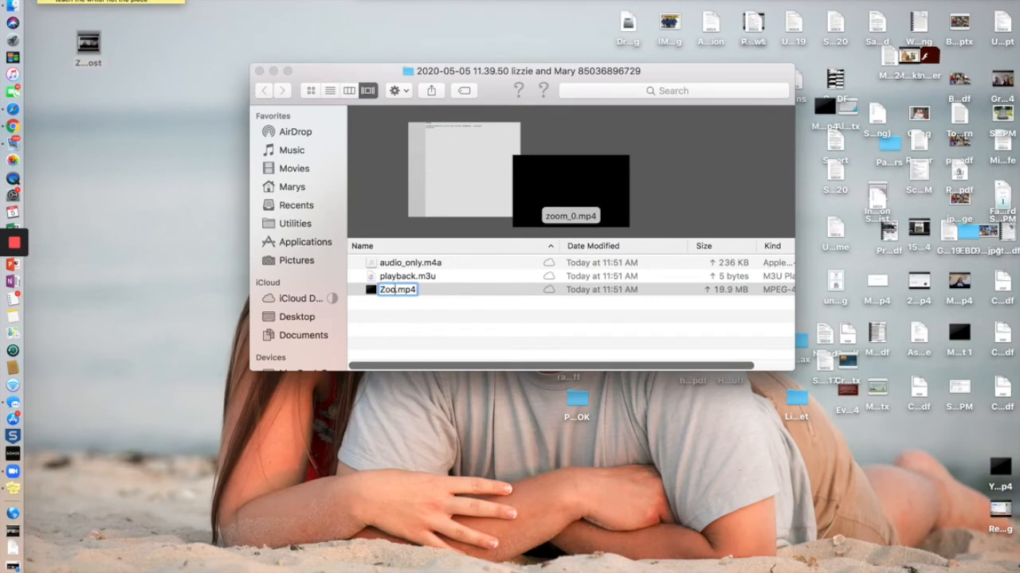
pyautogui.write('raining practicew')
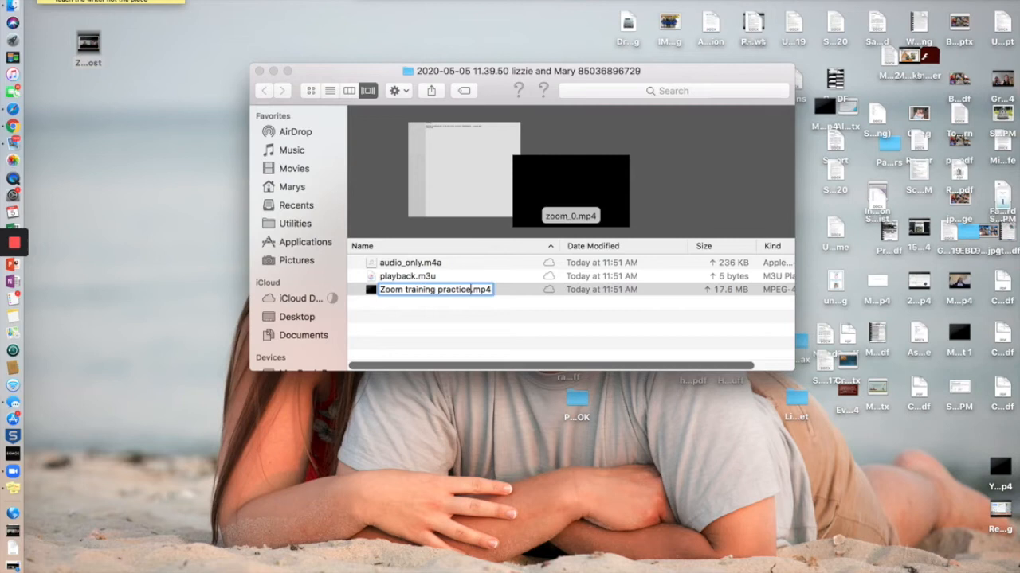
pyautogui.press('Return')
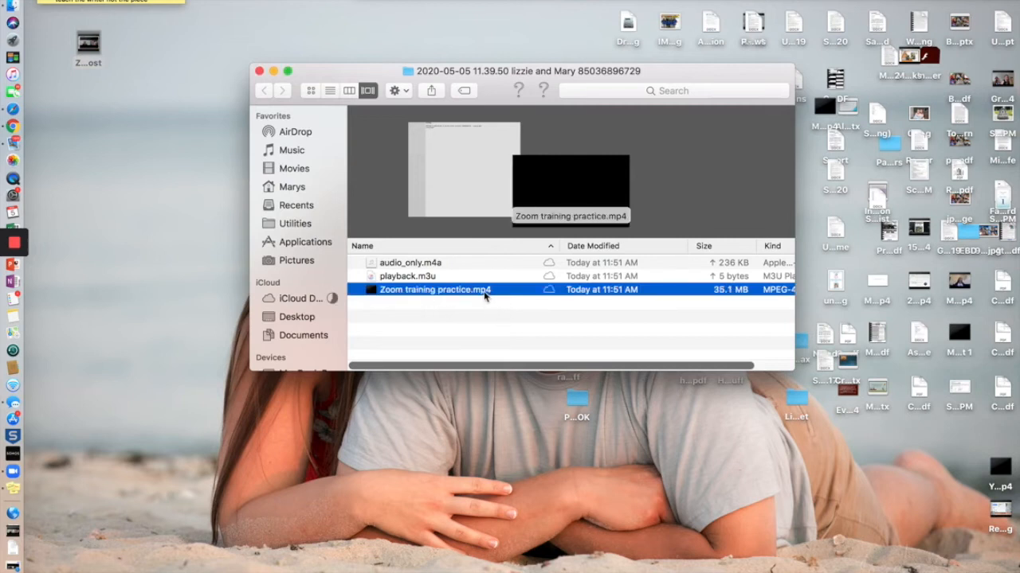
# Check the renamed file's menu, leave its name as is, and open Zoom training practice.mp4 for playback
pyautogui.rightClick(500, 294)
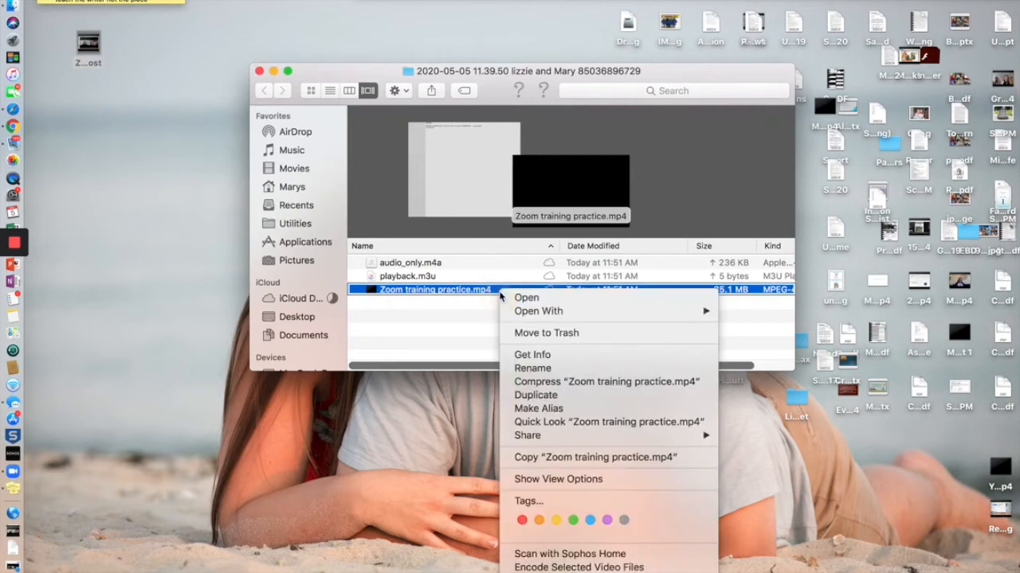
pyautogui.moveTo(546, 312)
pyautogui.click(473, 337)
pyautogui.rightClick(494, 292)
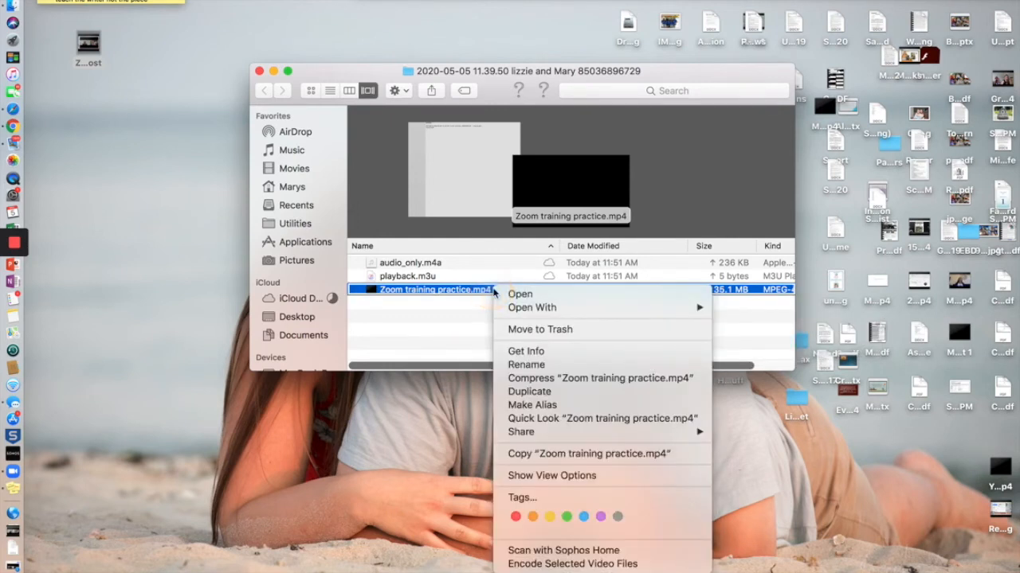
pyautogui.click(454, 304)
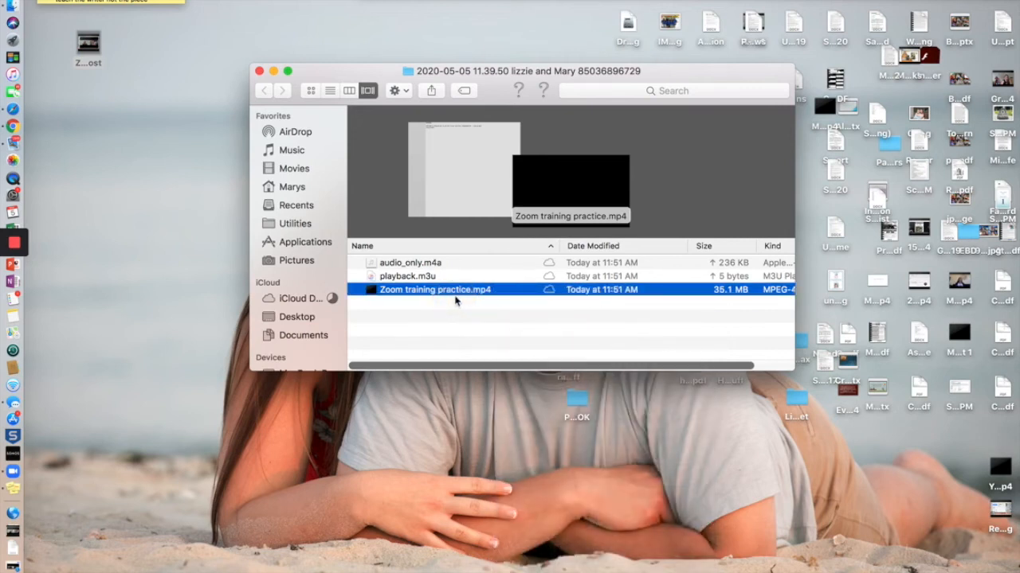
pyautogui.click(450, 294)
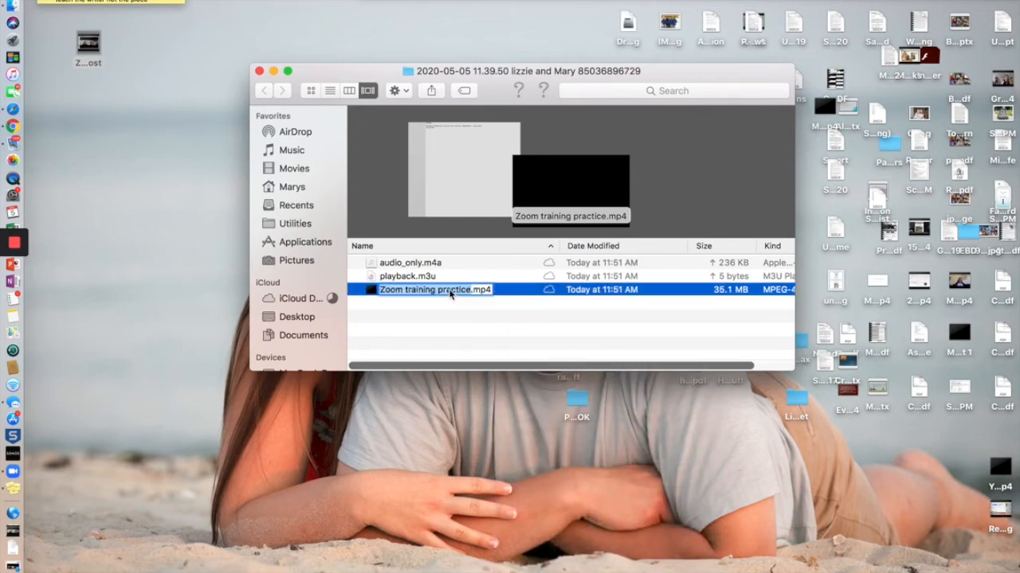
pyautogui.click(521, 299)
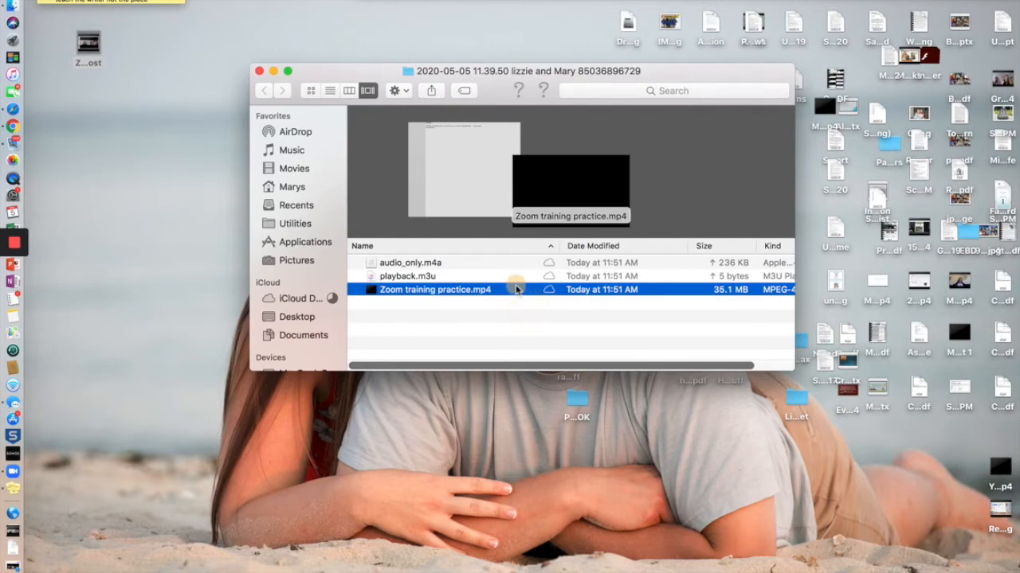
pyautogui.doubleClick(516, 289)
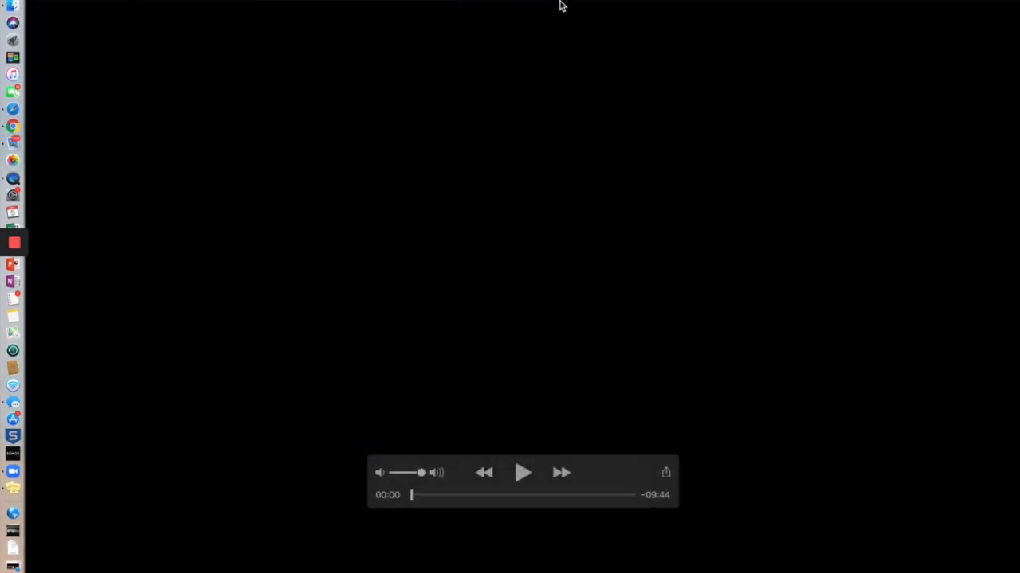
# Move the recording to Desktop — iCloud using the title bar's Where pop-up
pyautogui.click(594, 1)
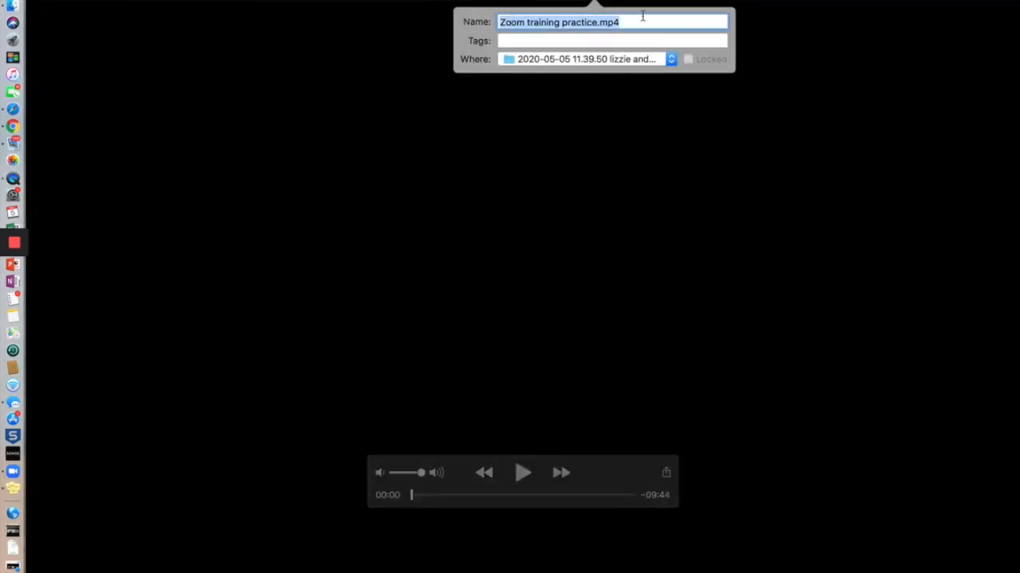
pyautogui.click(668, 61)
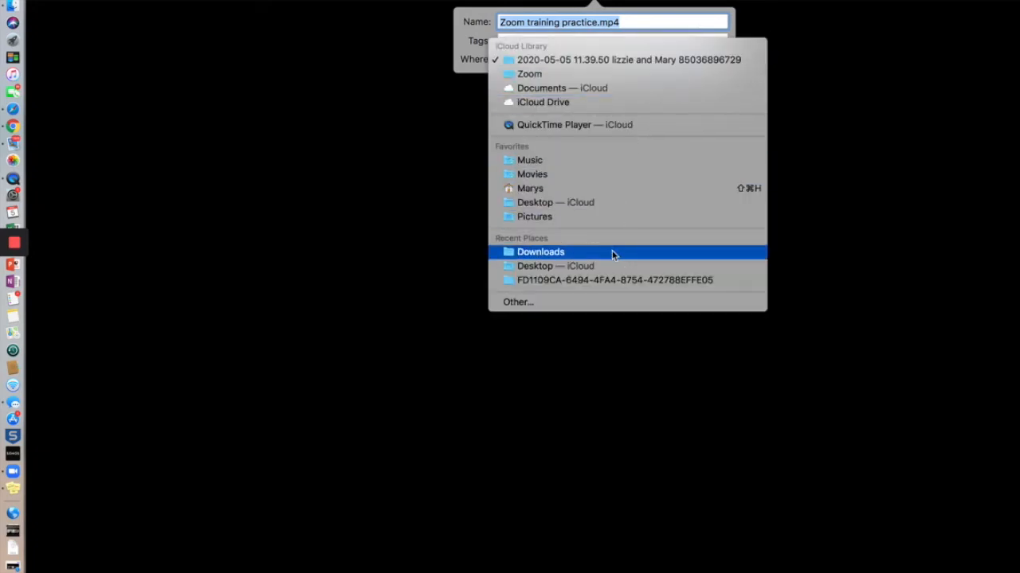
pyautogui.click(615, 274)
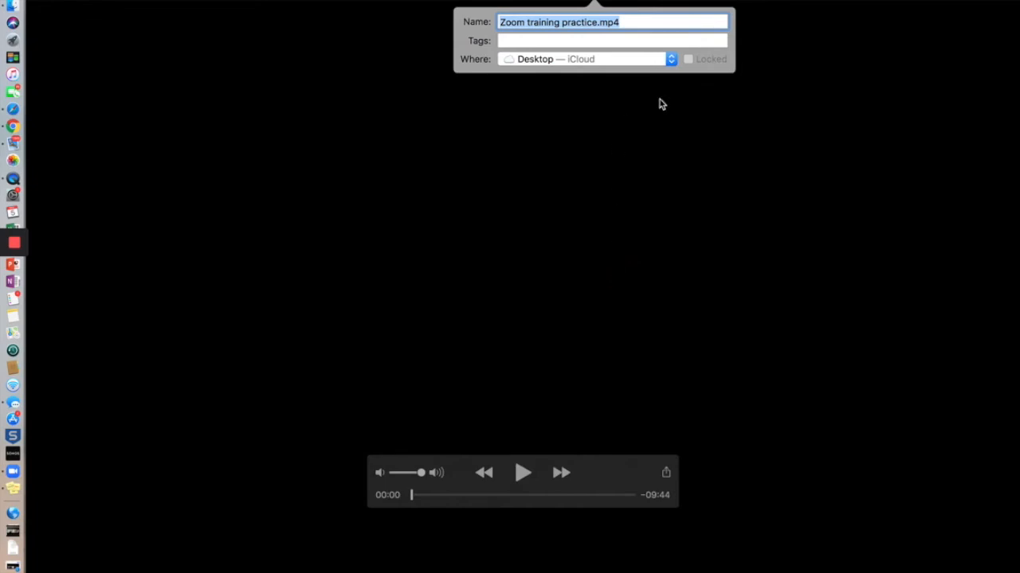
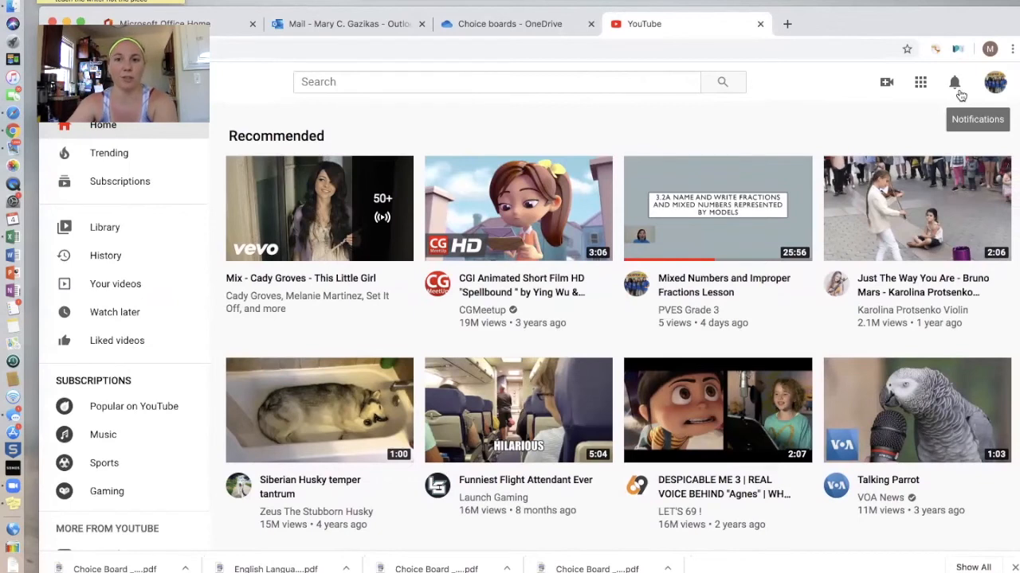
# Open the account menu from the profile avatar on YouTube's home page
pyautogui.click(995, 82)
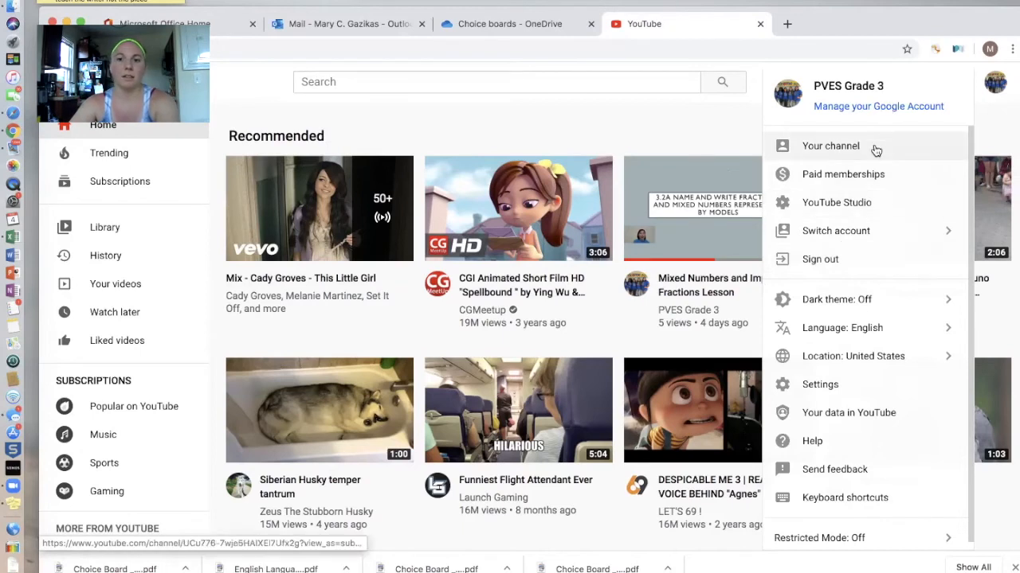
# Go to the PVES Grade 3 channel page and page through its uploaded videos
pyautogui.click(742, 152)
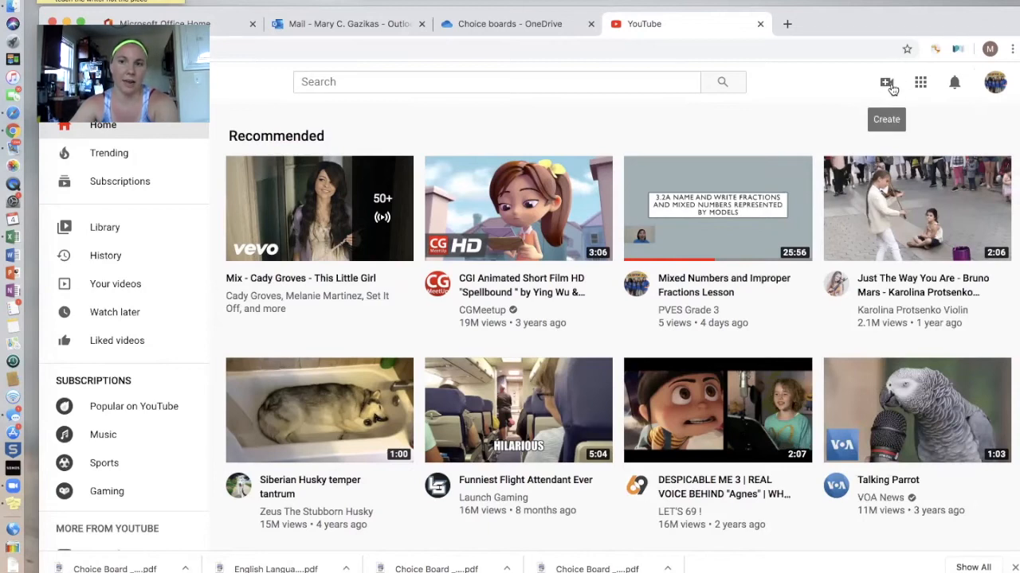
pyautogui.click(995, 86)
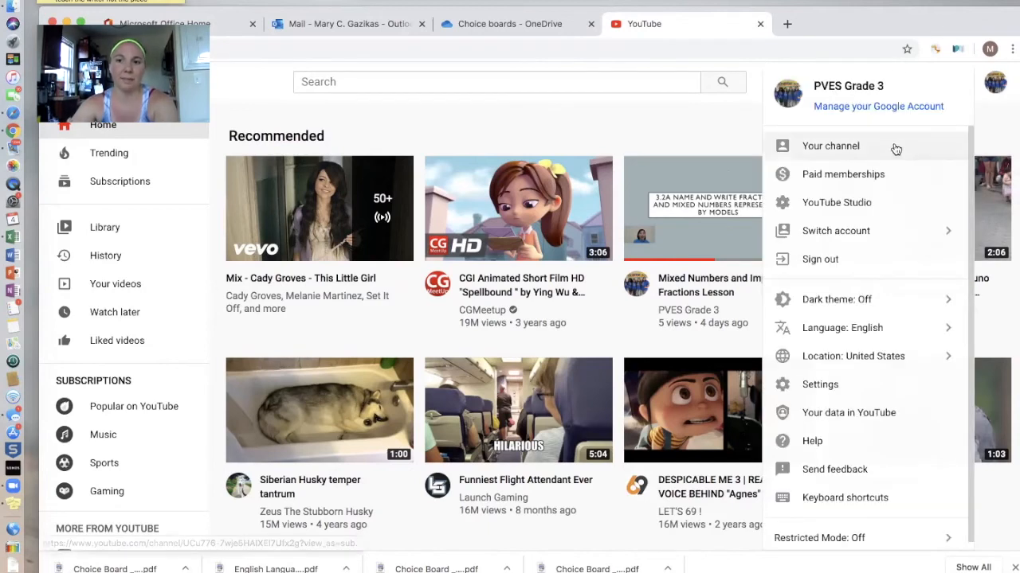
pyautogui.click(896, 149)
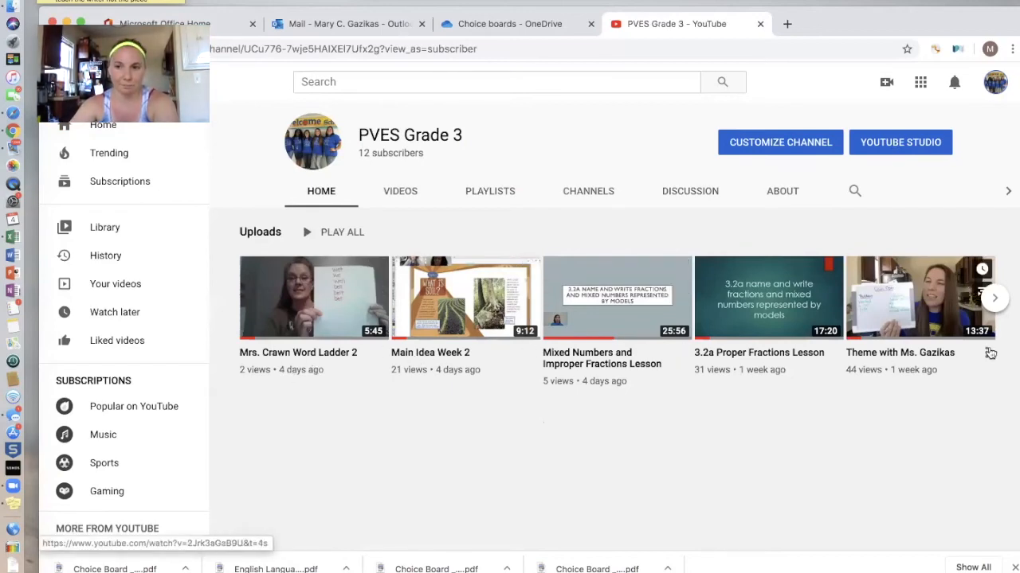
pyautogui.click(994, 297)
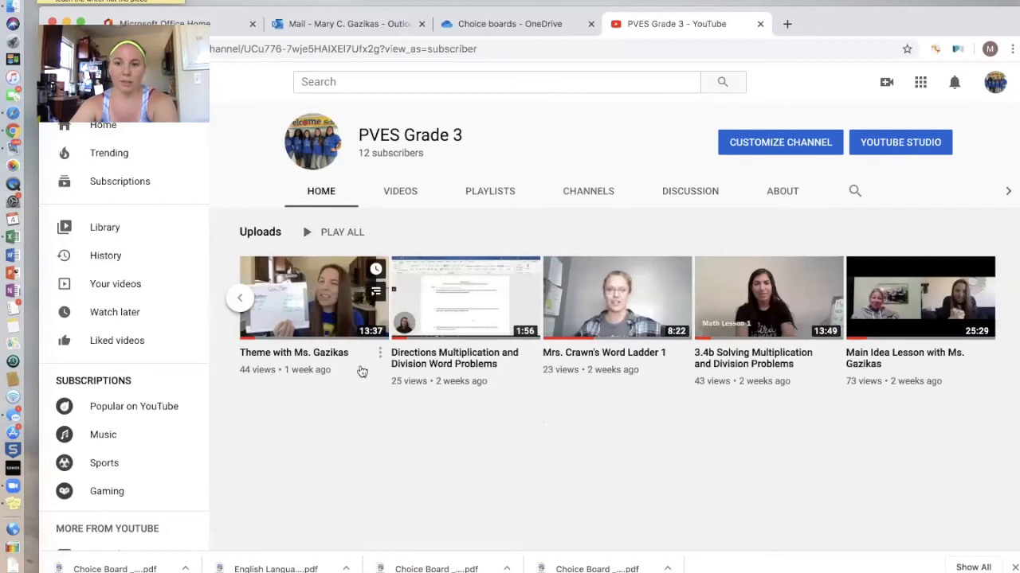
pyautogui.click(239, 298)
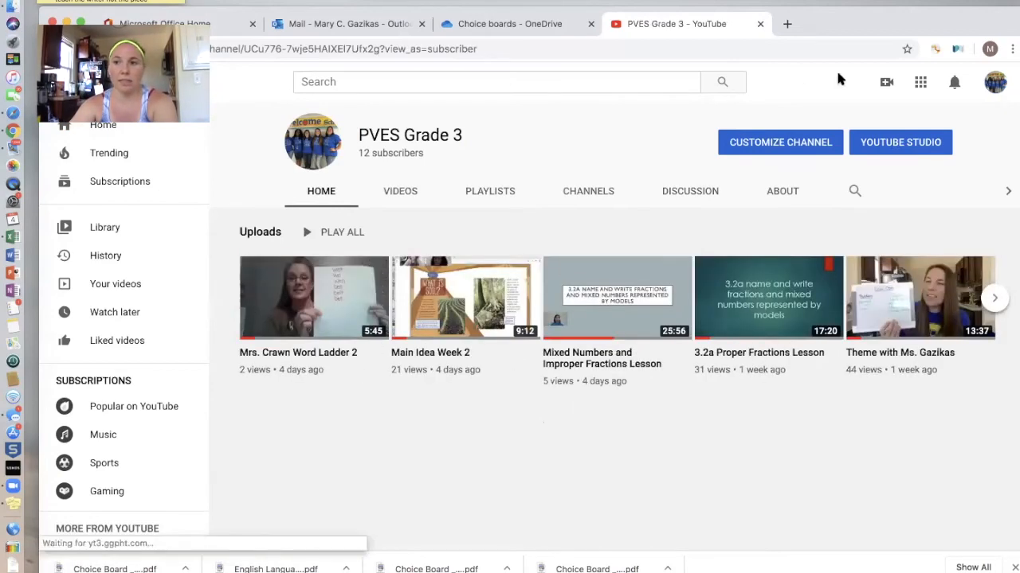
# Start a video upload from Create, landing in Studio, then dismiss the upload window
pyautogui.click(886, 84)
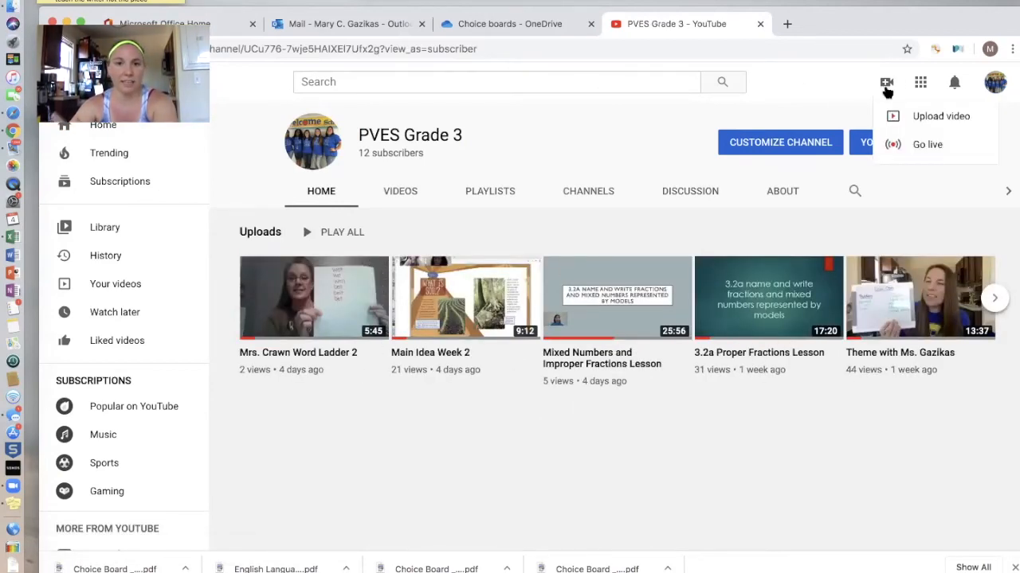
pyautogui.click(923, 119)
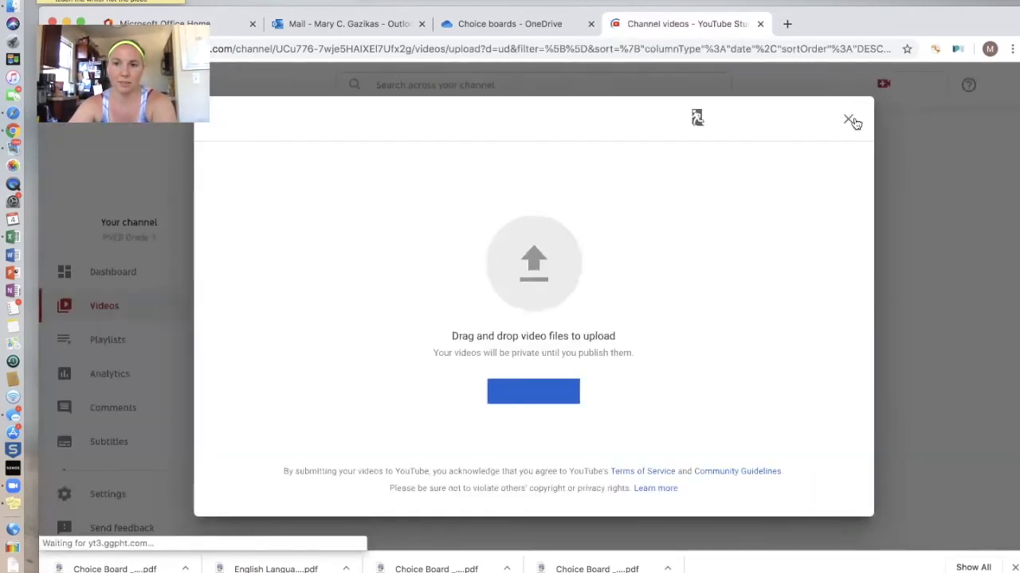
pyautogui.click(849, 119)
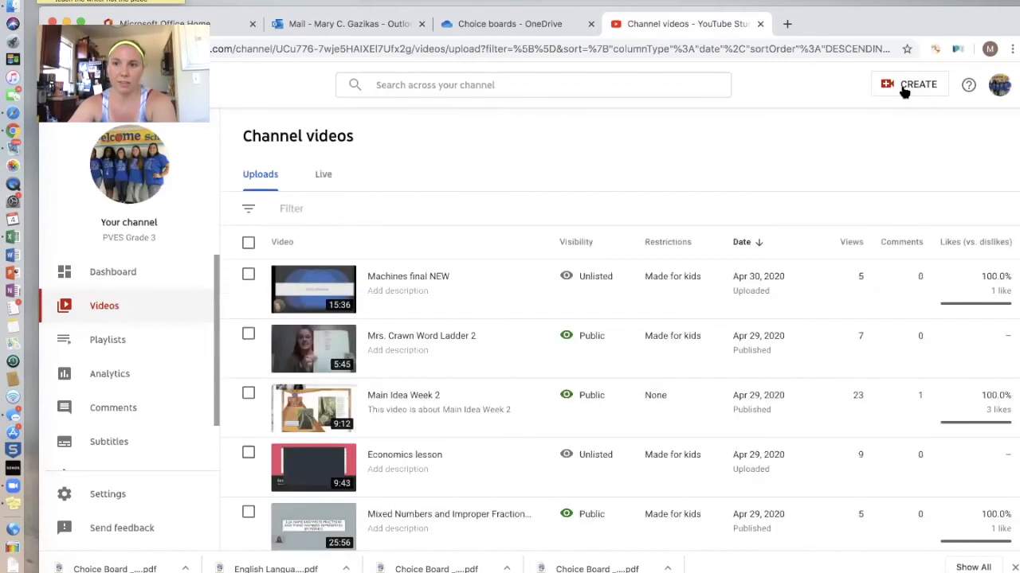
# Reopen the Upload videos window via Create and move the browser window aside
pyautogui.click(900, 91)
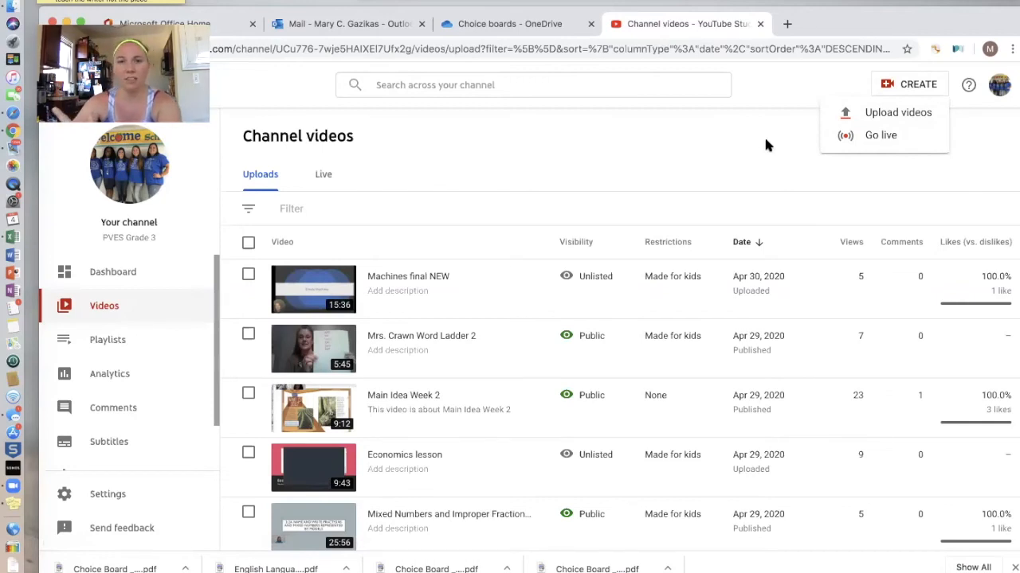
pyautogui.click(882, 117)
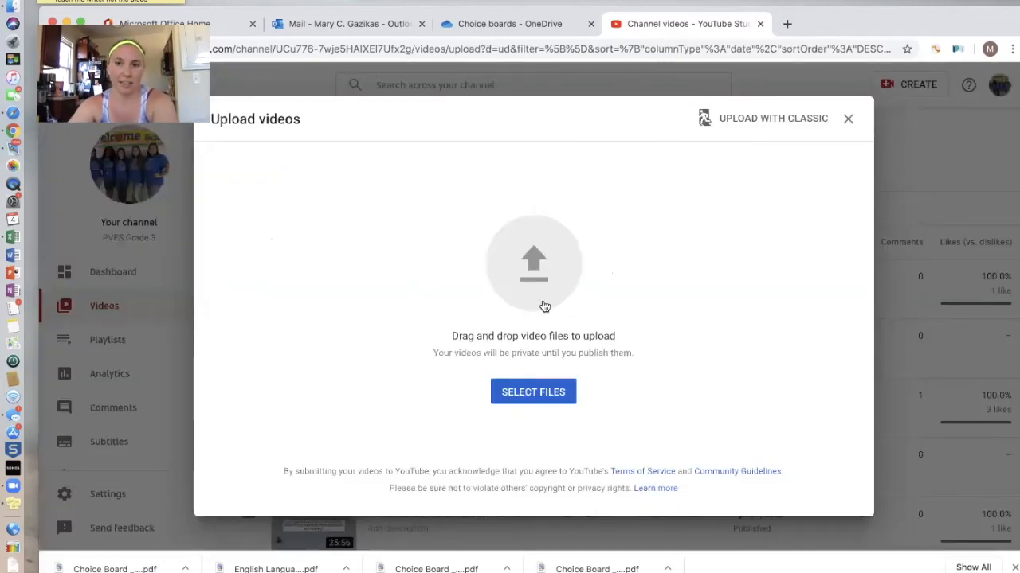
pyautogui.moveTo(854, 30); pyautogui.dragTo(912, 84)
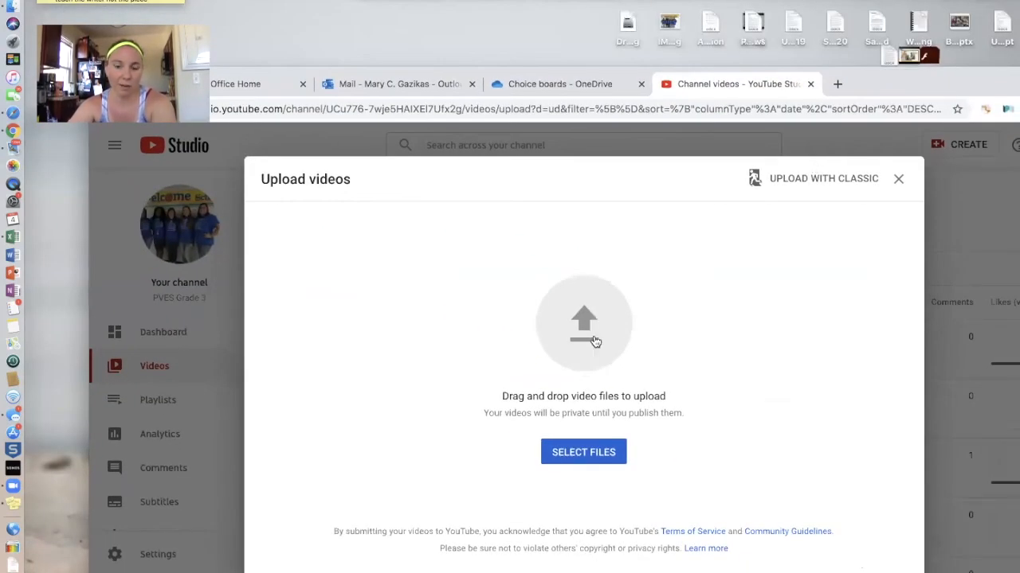
# Choose Word Ladder 4-15-20 (1).mp4 from the Movies > Loom folder for upload
pyautogui.click(580, 453)
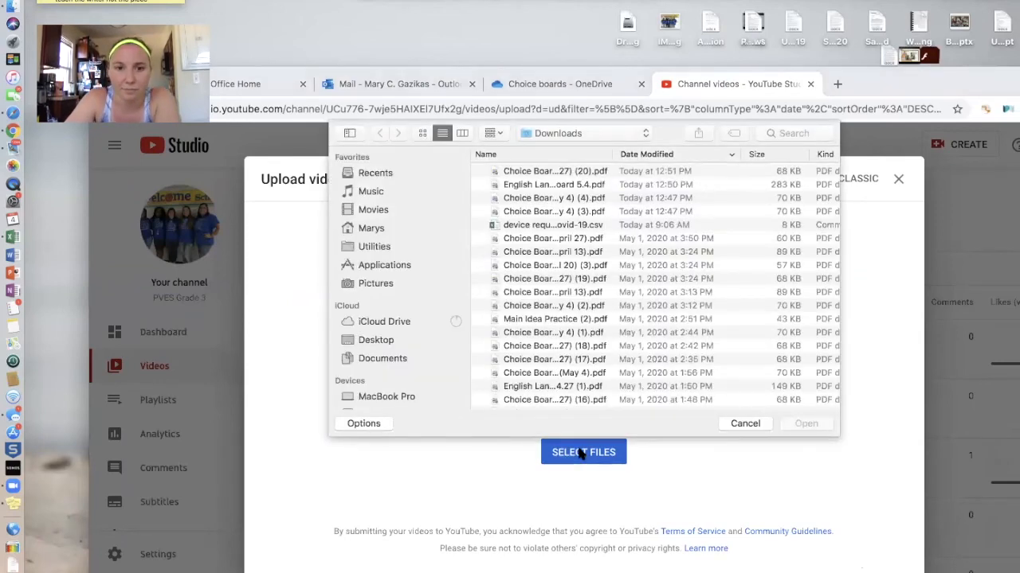
pyautogui.click(394, 214)
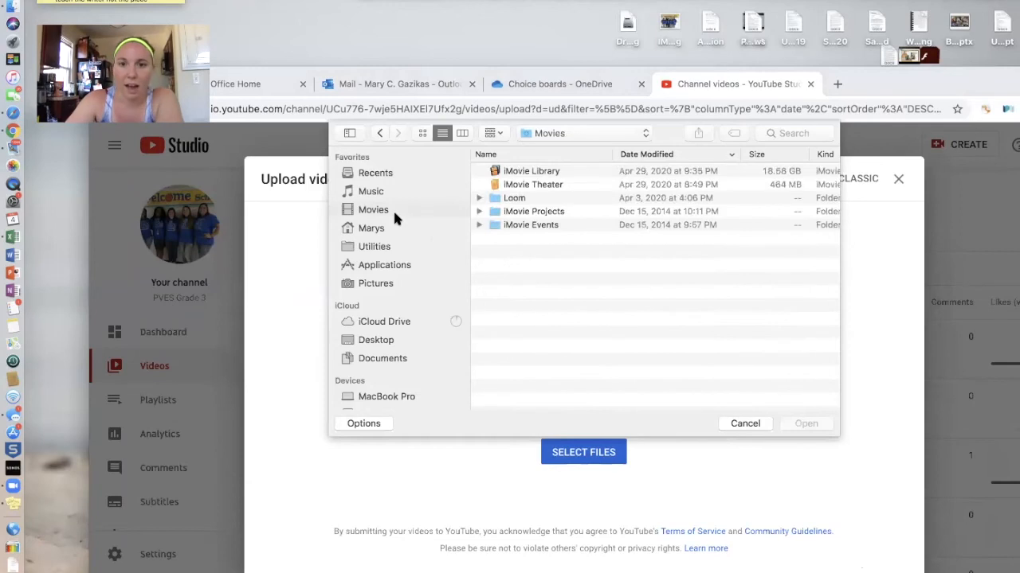
pyautogui.click(516, 199)
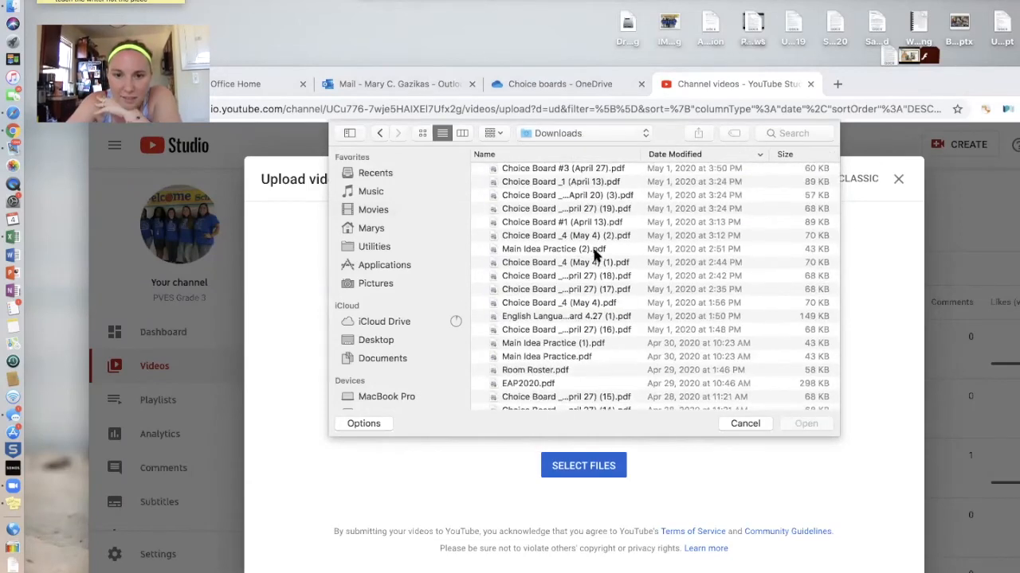
pyautogui.scroll(-2, 599, 255)
pyautogui.scroll(-5, 584, 293)
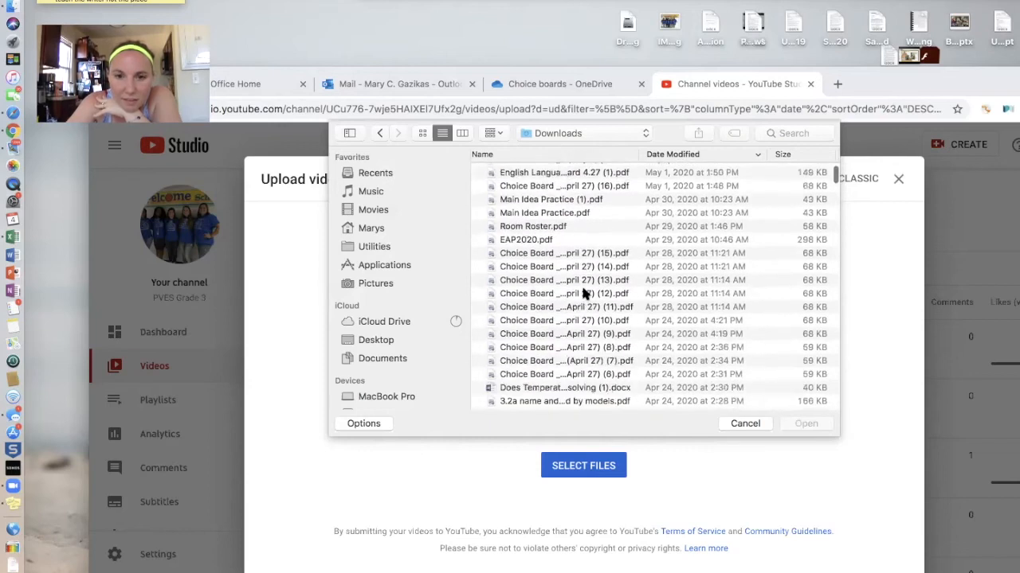
pyautogui.scroll(-4, 584, 293)
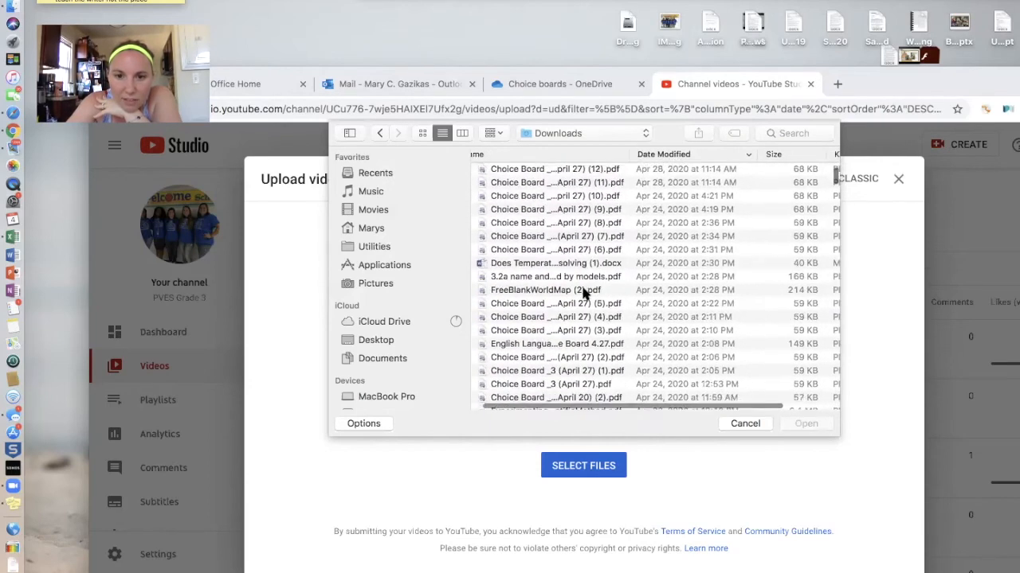
pyautogui.scroll(-4, 584, 294)
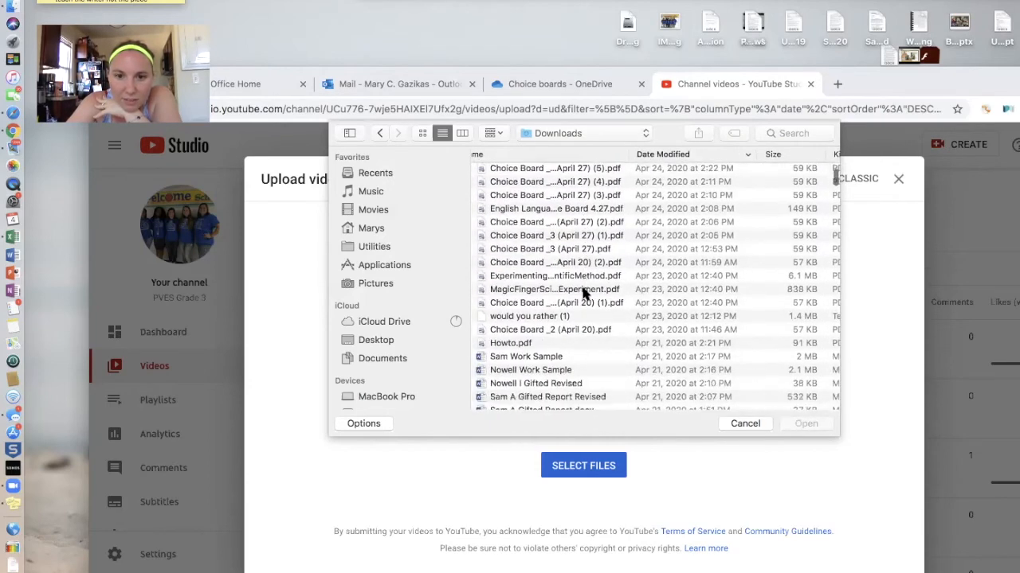
pyautogui.scroll(-8, 584, 293)
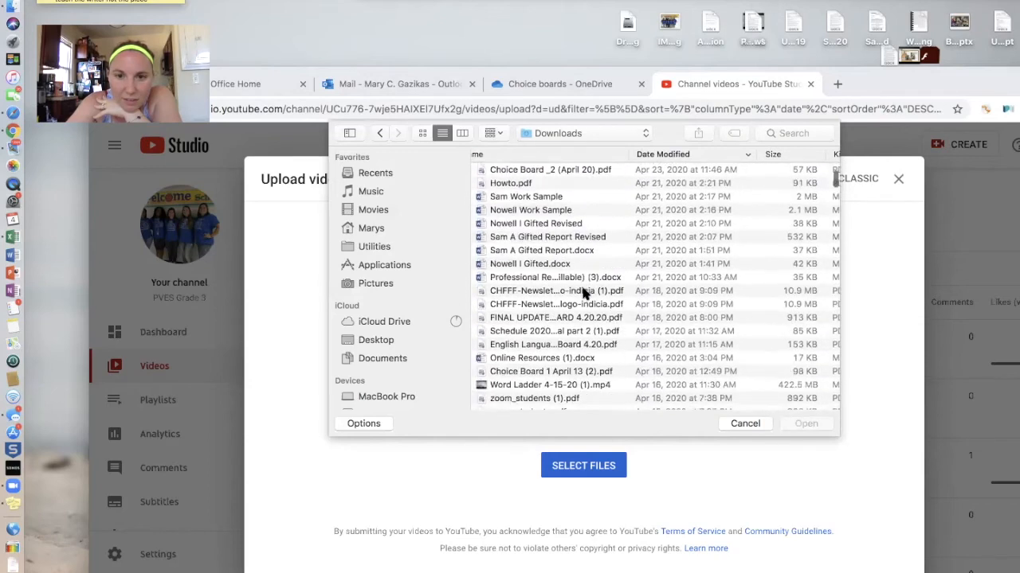
pyautogui.scroll(1, 584, 293)
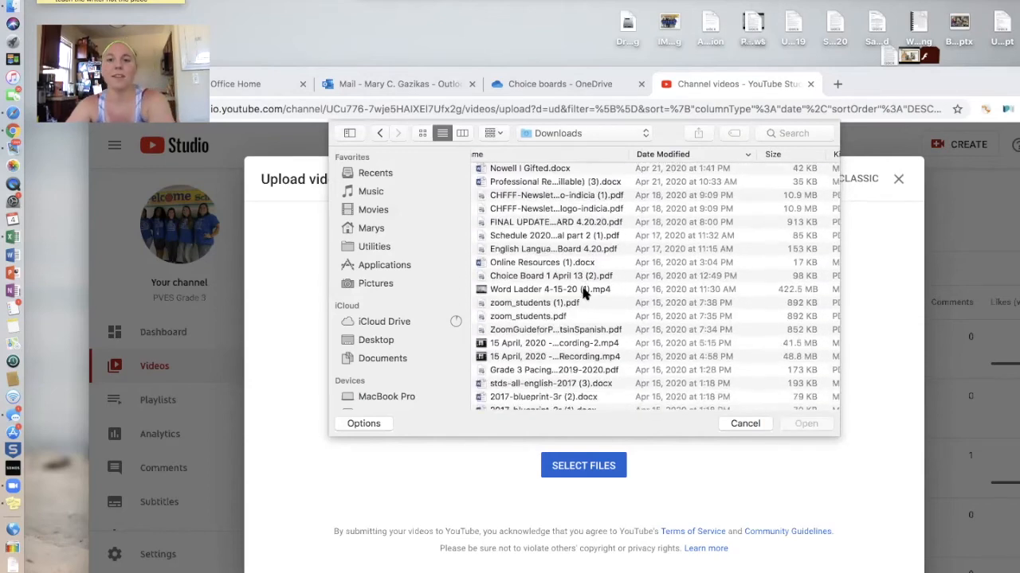
pyautogui.click(583, 291)
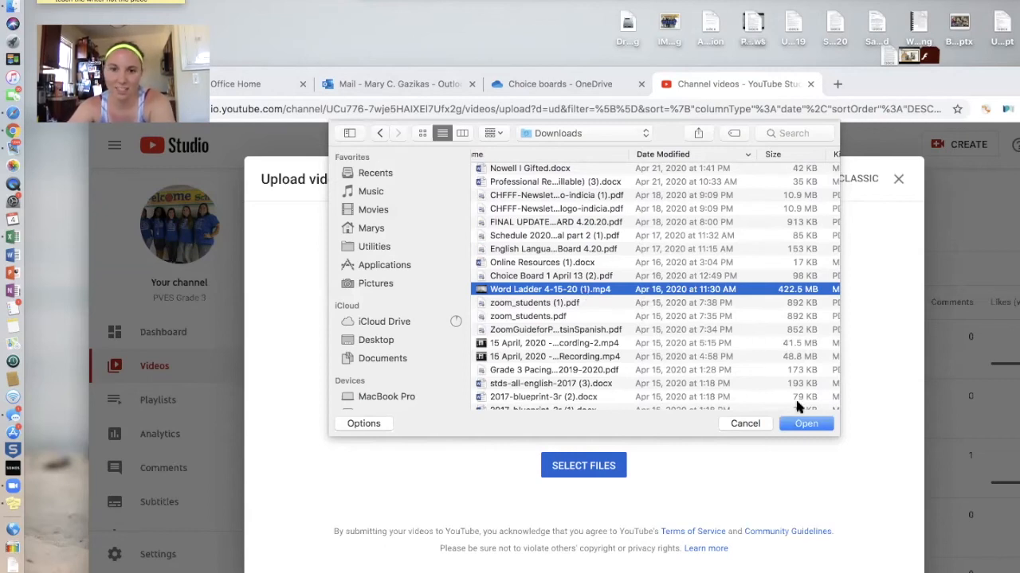
pyautogui.click(807, 426)
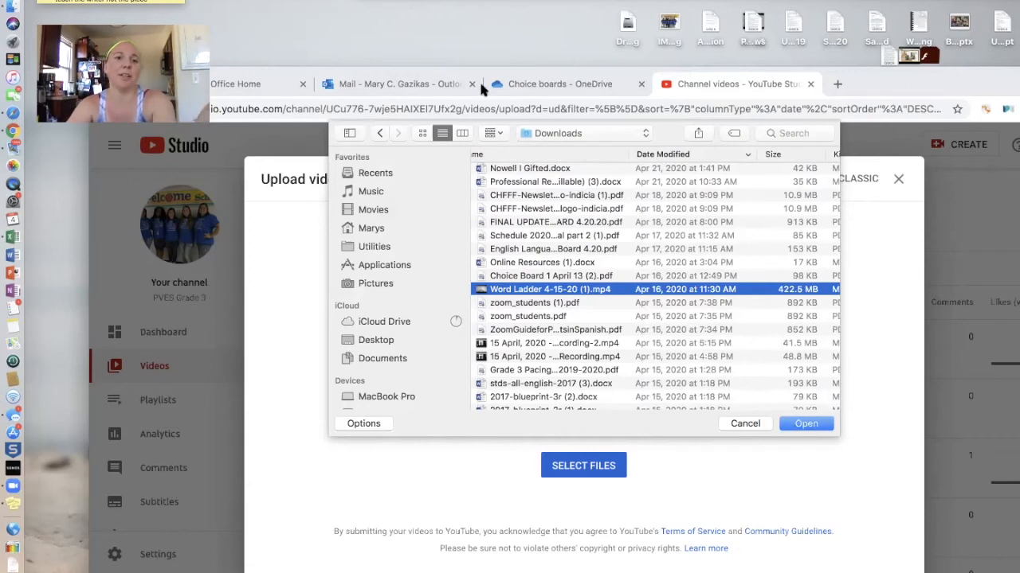
# Check the folder locations list, then confirm uploading the selected video
pyautogui.moveTo(124, 76); pyautogui.dragTo(173, 170)
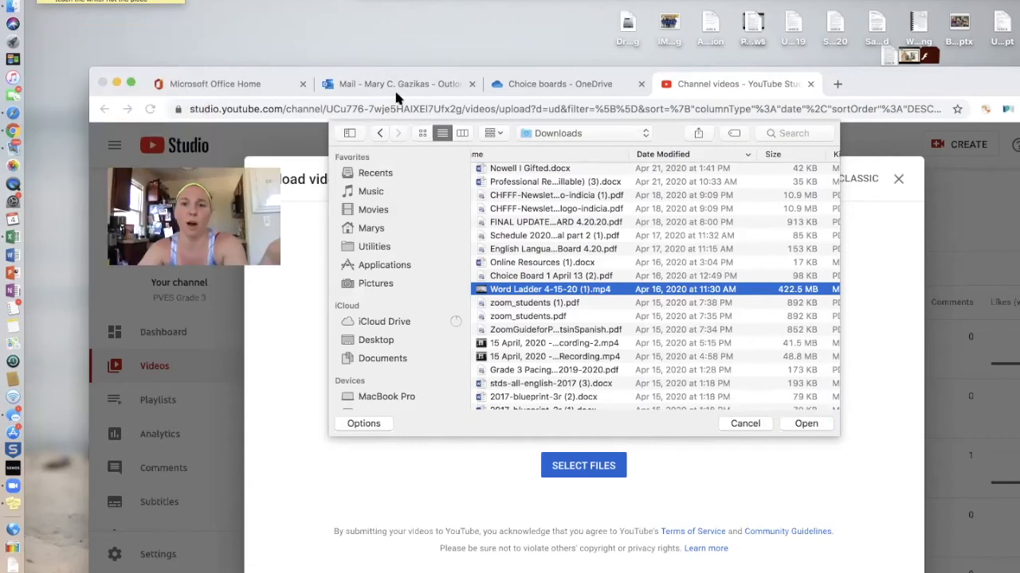
pyautogui.click(593, 133)
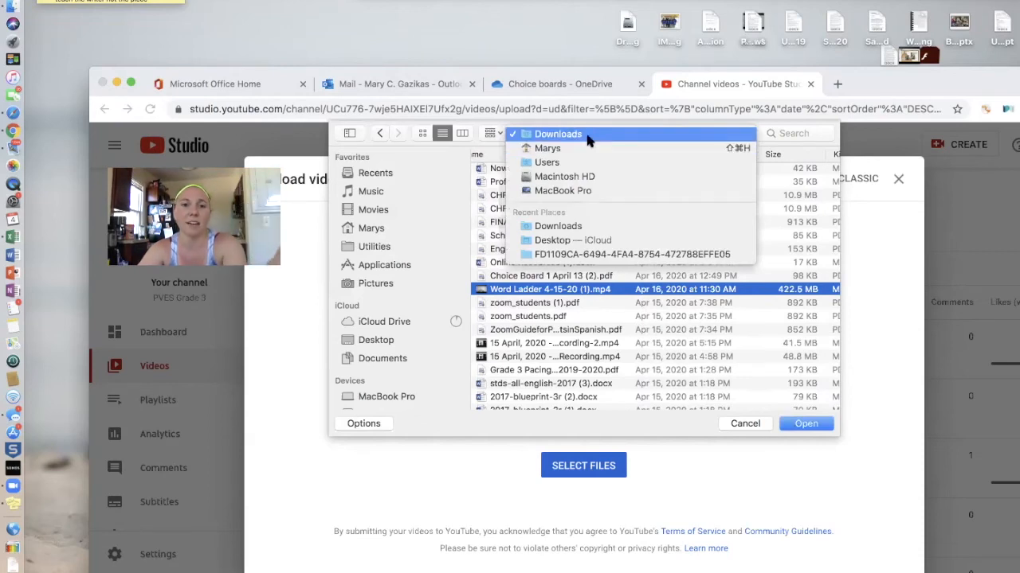
pyautogui.click(773, 294)
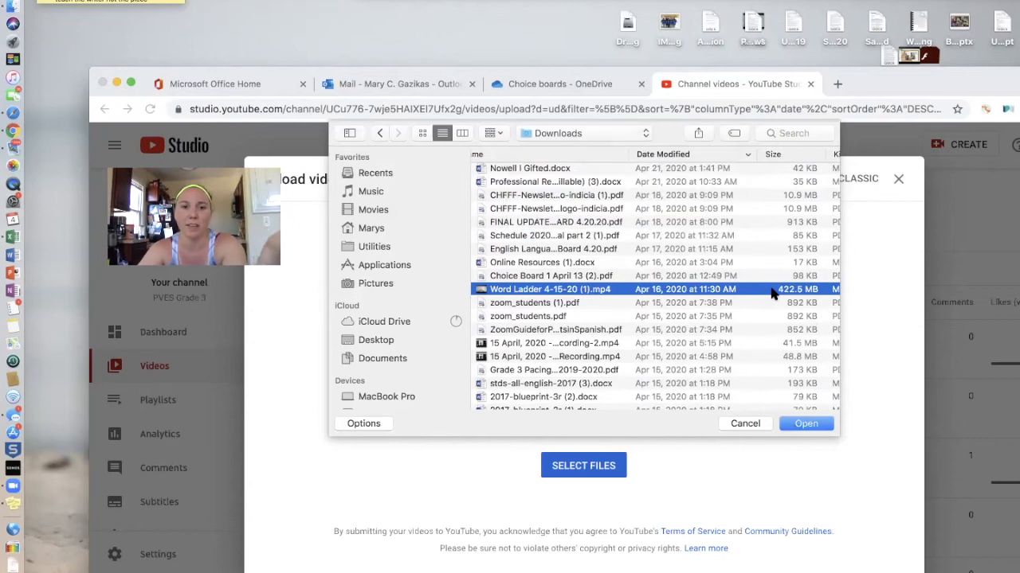
pyautogui.click(804, 426)
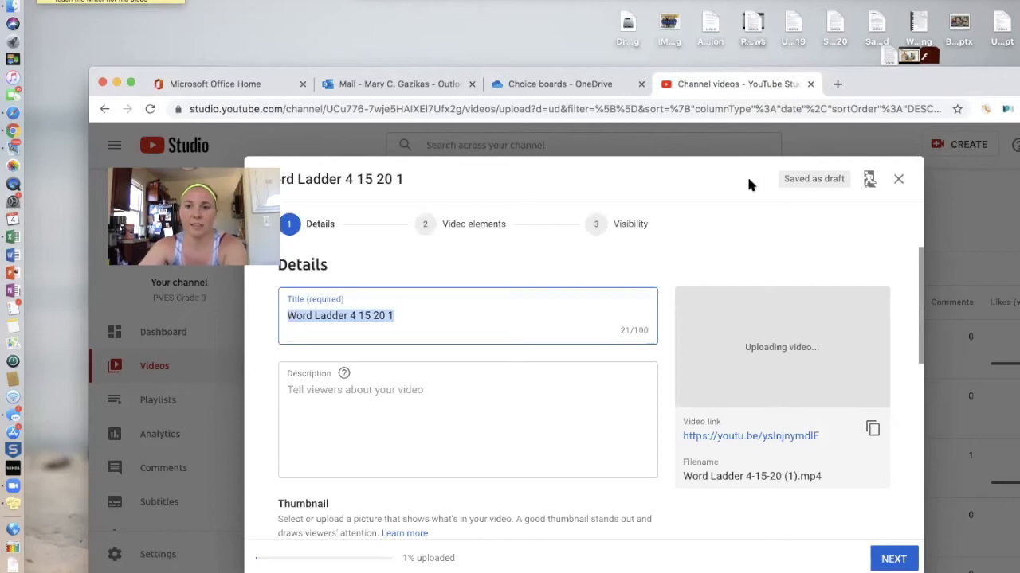
# Highlight the existing 'Word Ladder 4 15 20 1' text in the Title field
pyautogui.click(671, 176)
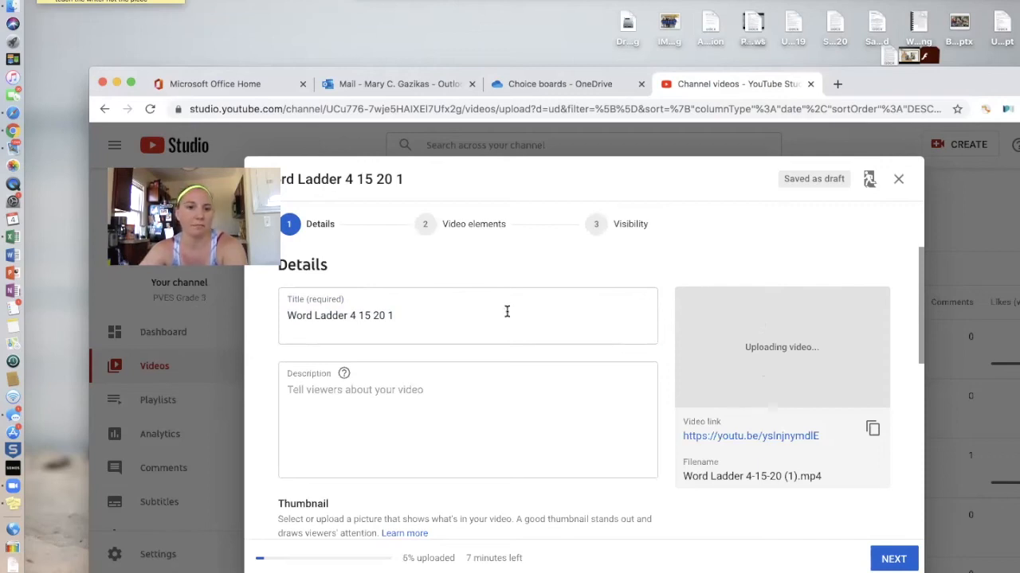
pyautogui.moveTo(394, 313); pyautogui.dragTo(286, 311)
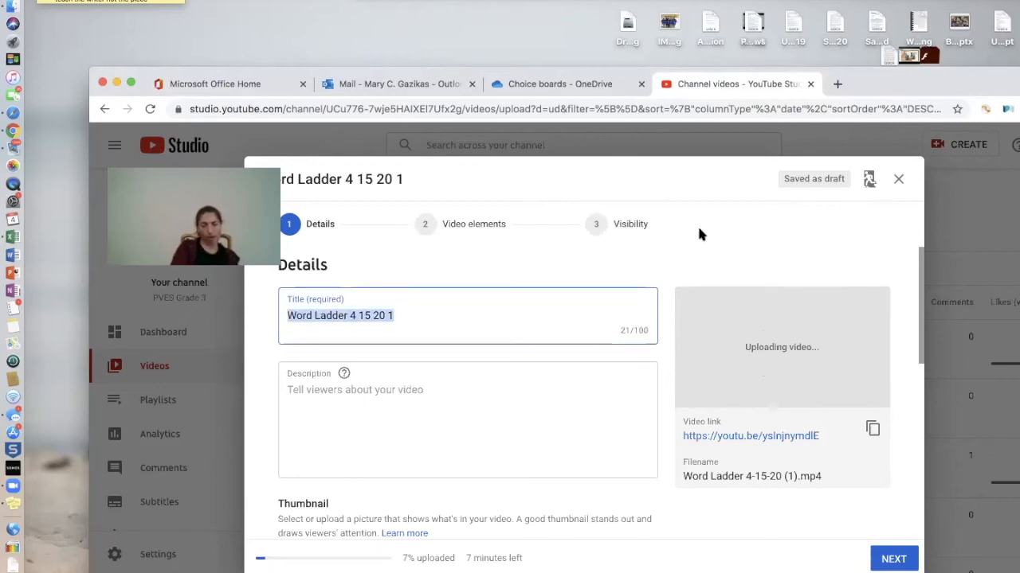
pyautogui.moveTo(921, 277); pyautogui.dragTo(919, 248)
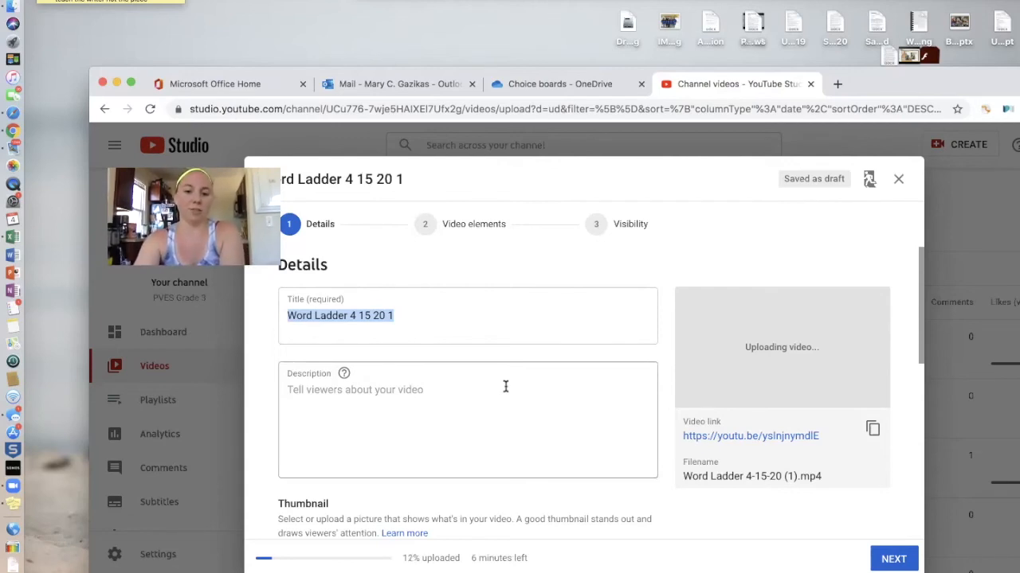
pyautogui.click(437, 321)
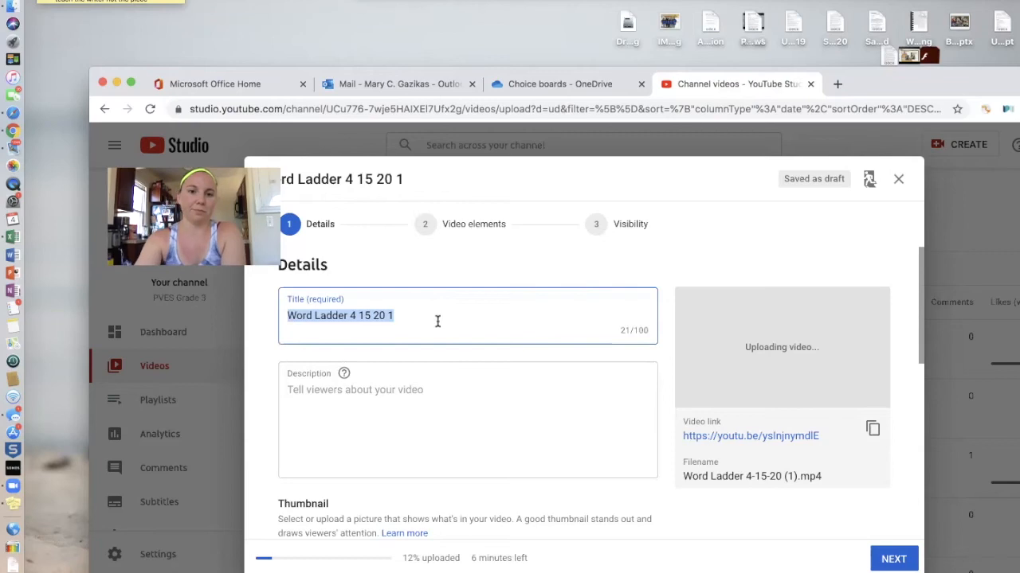
# Replace the title with 'Youtube Training', fixing the 'Youtue' typo and capitalising Training
pyautogui.press('BackSpace')
pyautogui.press('BackSpace')
pyautogui.press('BackSpace')
pyautogui.press('BackSpace')
pyautogui.press('BackSpace')
pyautogui.press('BackSpace')
pyautogui.press('BackSpace')
pyautogui.press('BackSpace')
pyautogui.press('BackSpace')
pyautogui.press('BackSpace')
pyautogui.press('BackSpace')
pyautogui.press('BackSpace')
pyautogui.press('BackSpace')
pyautogui.press('BackSpace')
pyautogui.press('BackSpace')
pyautogui.press('BackSpace')
pyautogui.press('BackSpace')
pyautogui.press('BackSpace')
pyautogui.press('BackSpace')
pyautogui.press('BackSpace')
pyautogui.press('BackSpace')
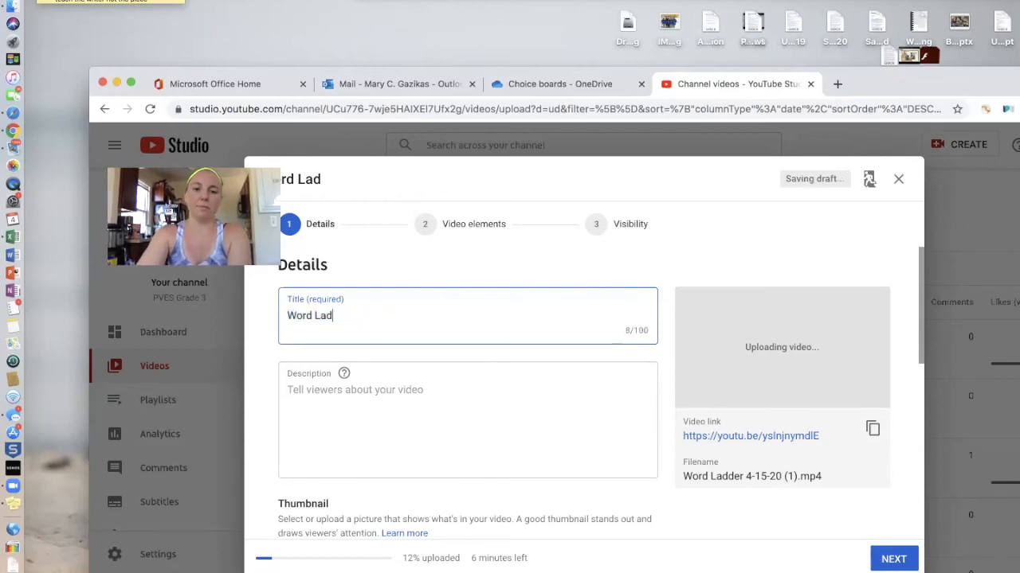
pyautogui.write('Y')
pyautogui.press('BackSpace')
pyautogui.write('Youtue training')
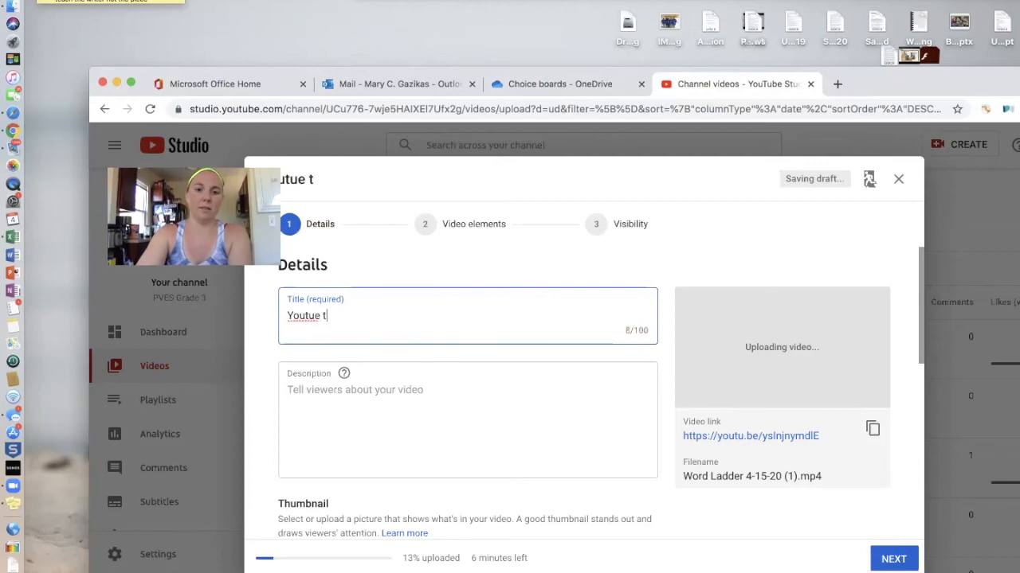
pyautogui.click(317, 316)
pyautogui.write('b')
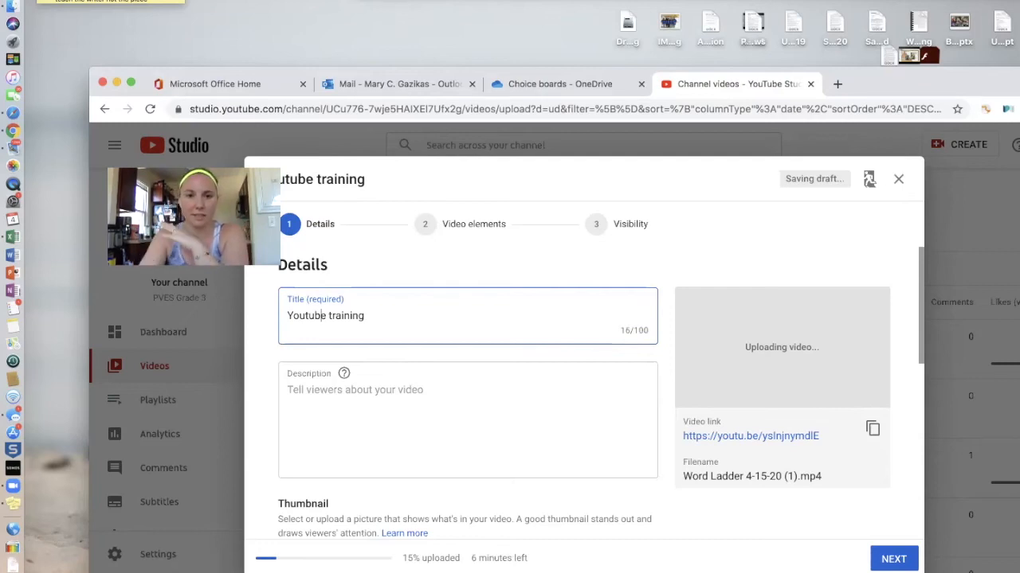
pyautogui.click(329, 315)
pyautogui.press('BackSpace')
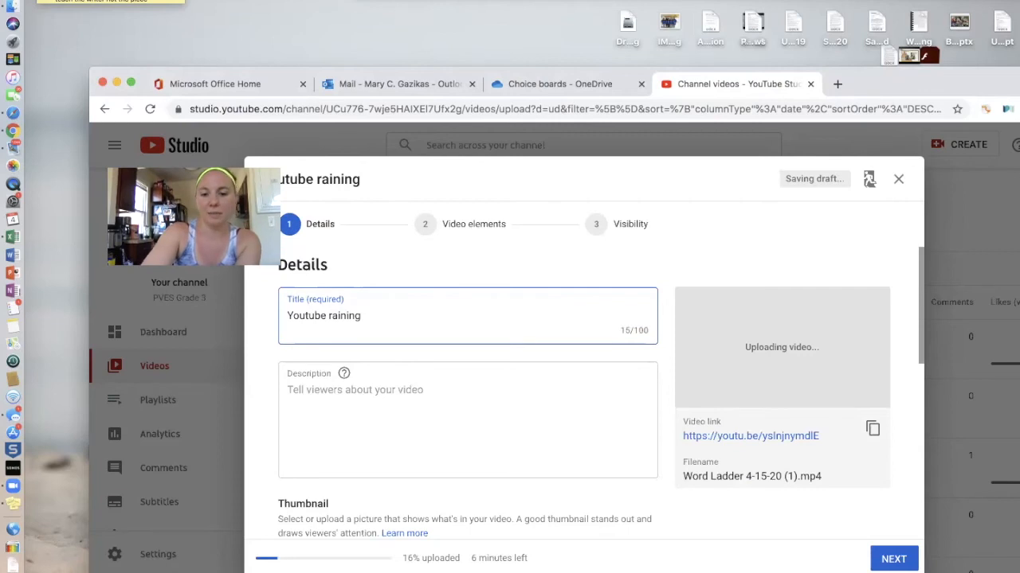
pyautogui.write('T')
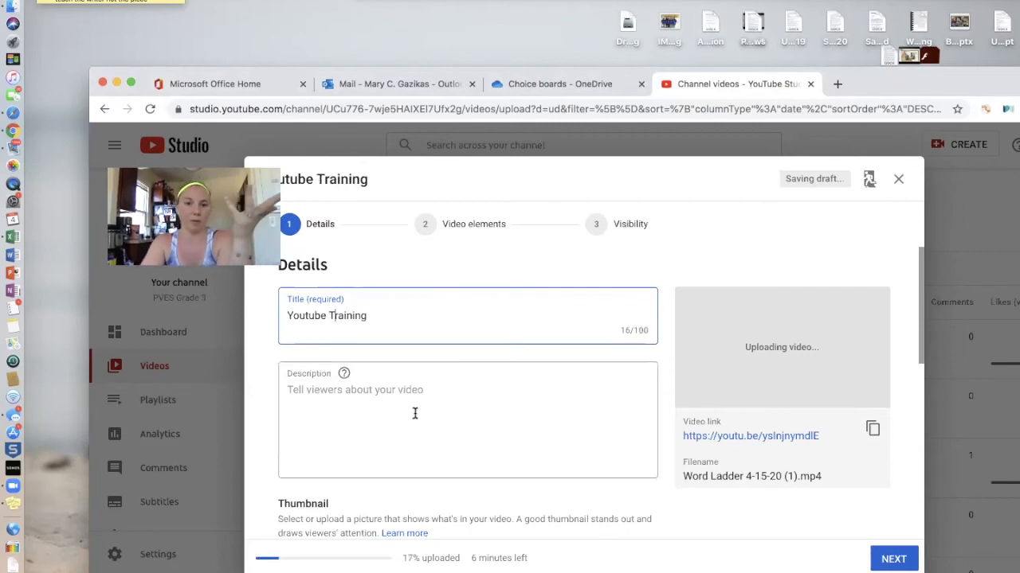
pyautogui.scroll(-1, 414, 412)
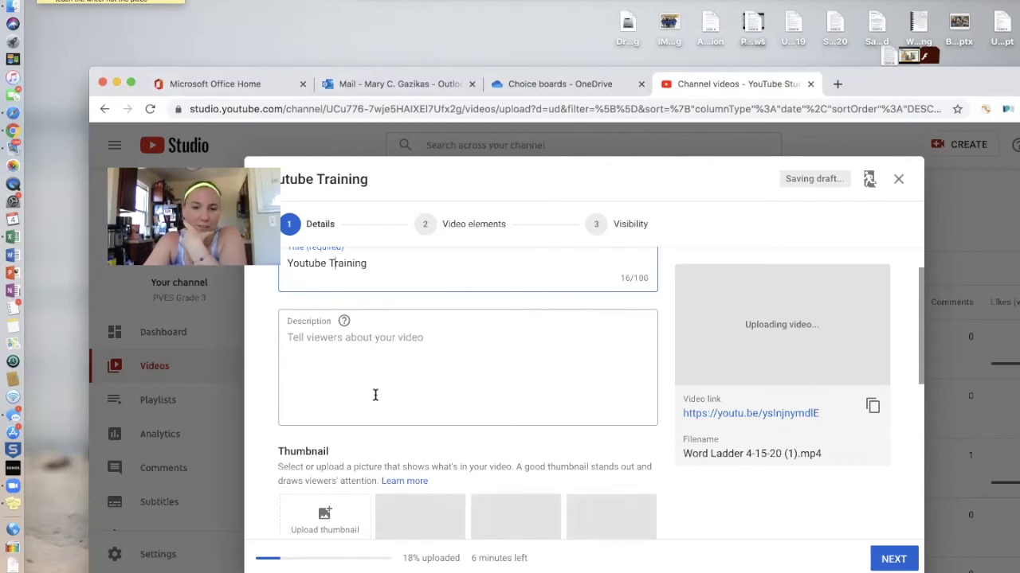
# Type 'Watch this video to learn about word ladders!' into the Description box
pyautogui.scroll(-1, 373, 394)
pyautogui.click(355, 339)
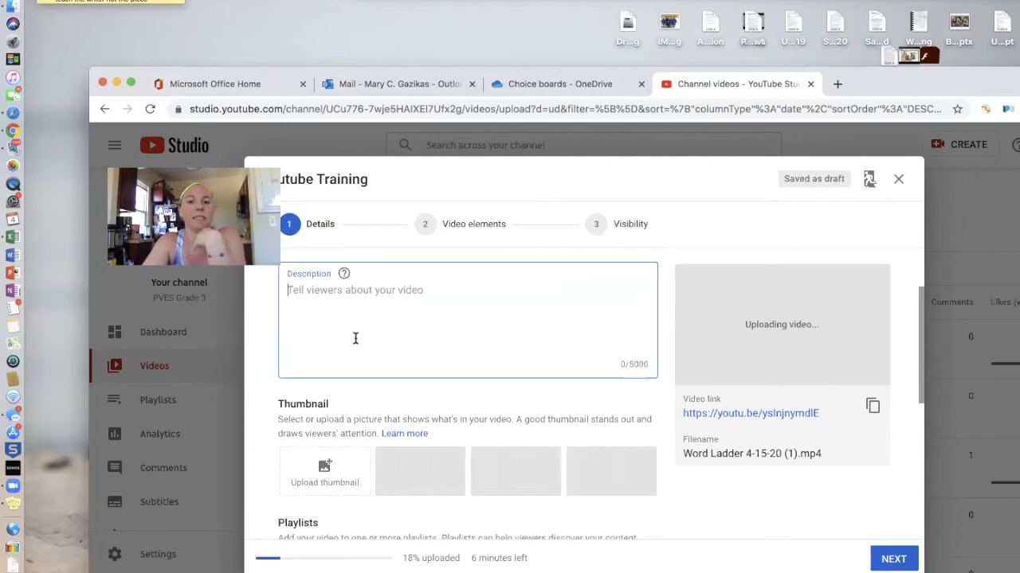
pyautogui.write('W')
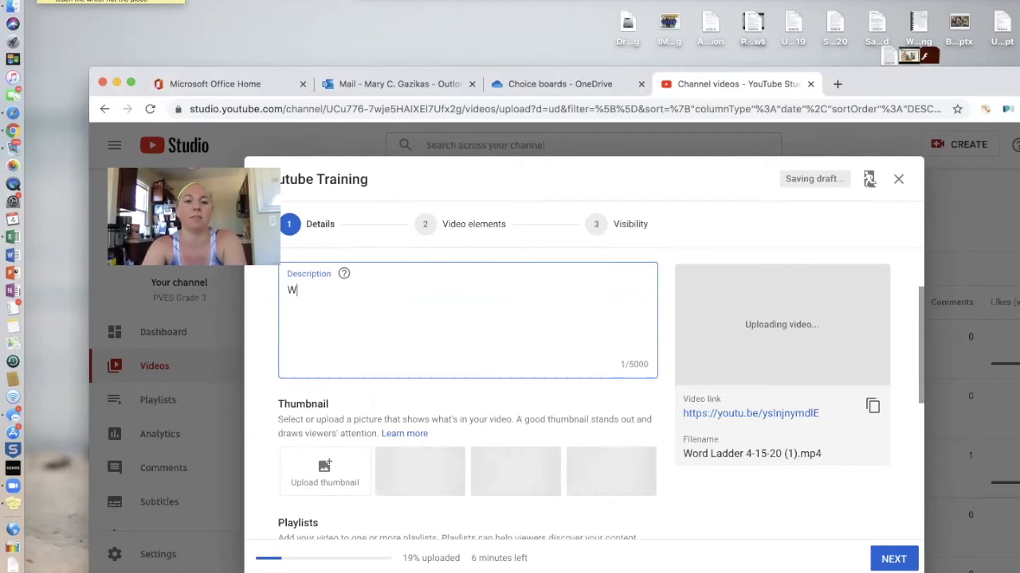
pyautogui.write('atch this video t')
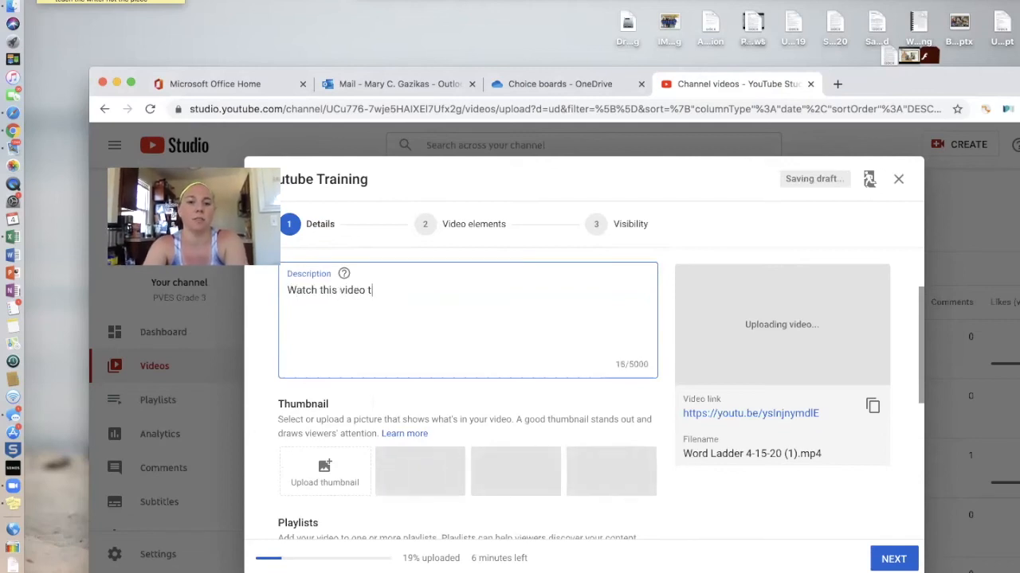
pyautogui.write('o learn about word')
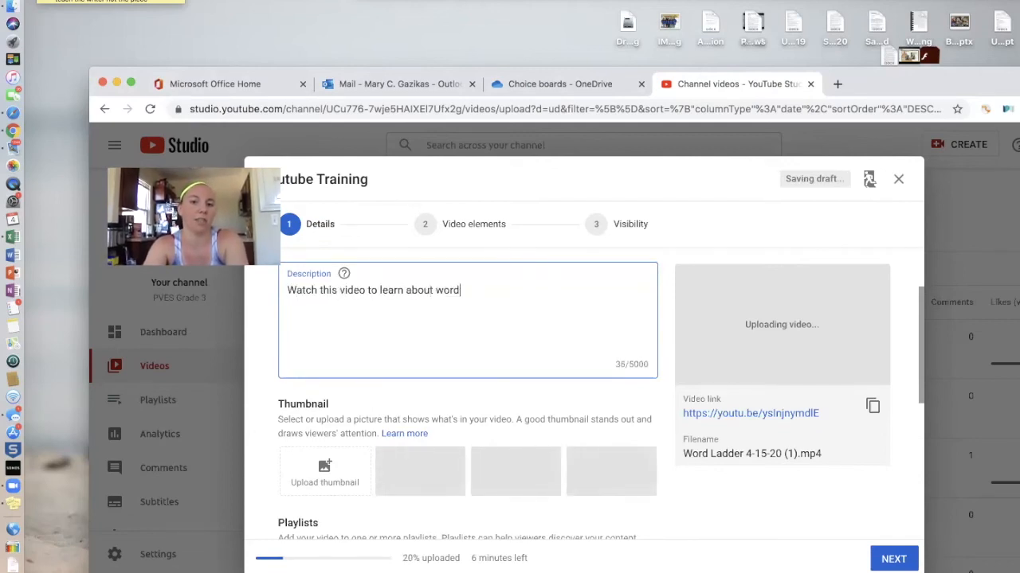
pyautogui.write(' ladders!')
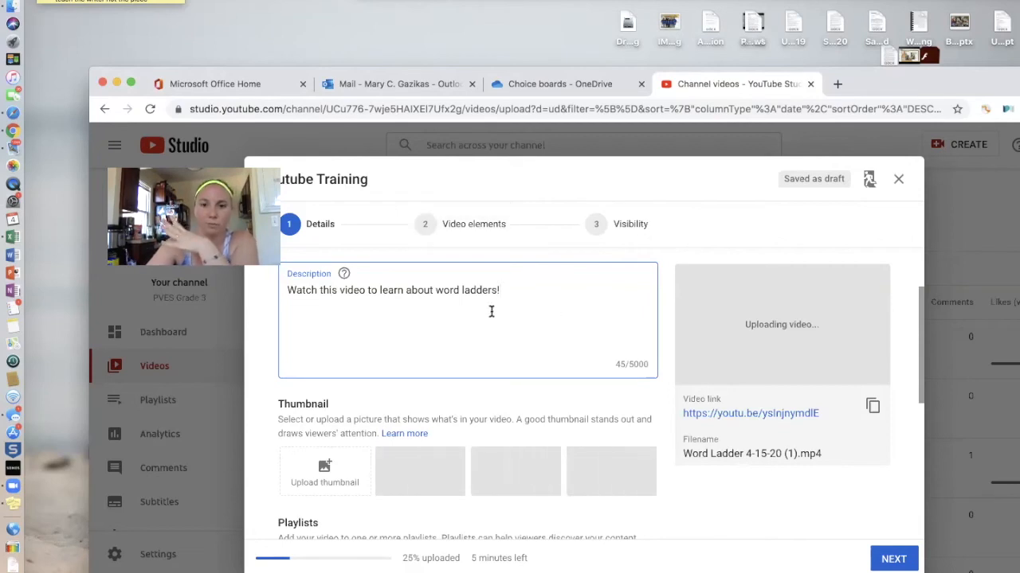
pyautogui.scroll(-4, 490, 311)
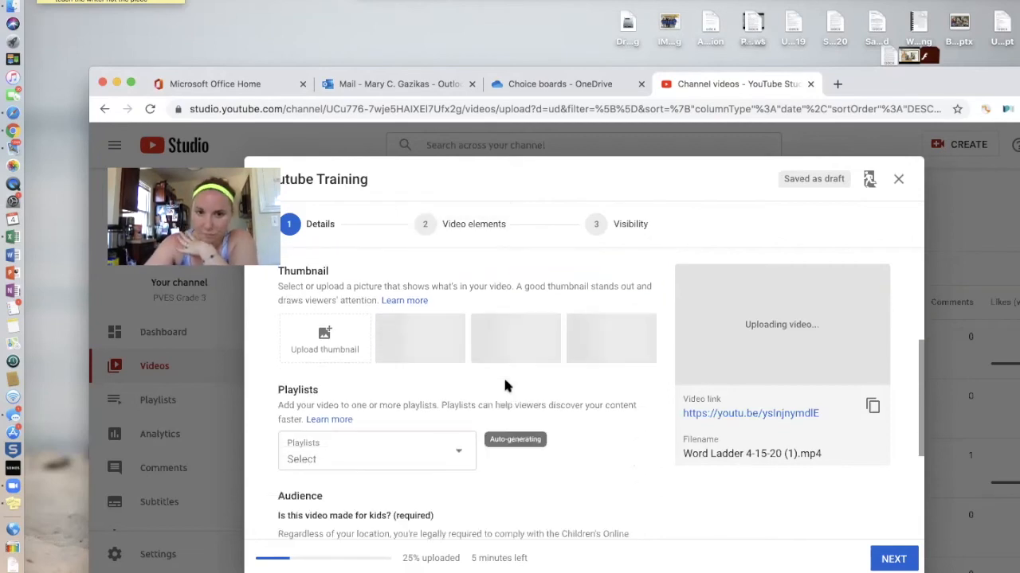
pyautogui.scroll(1, 555, 426)
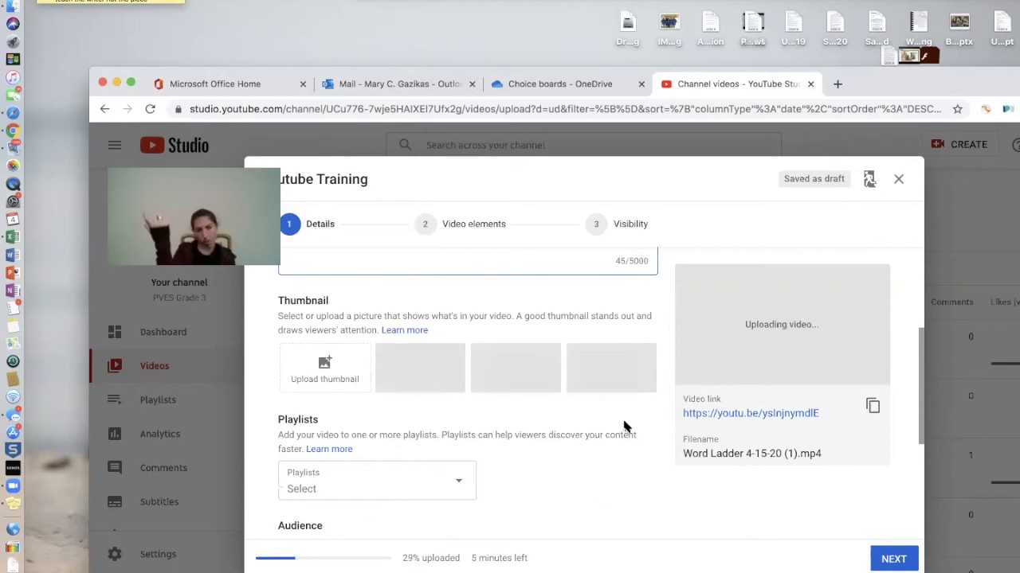
pyautogui.scroll(-2, 623, 427)
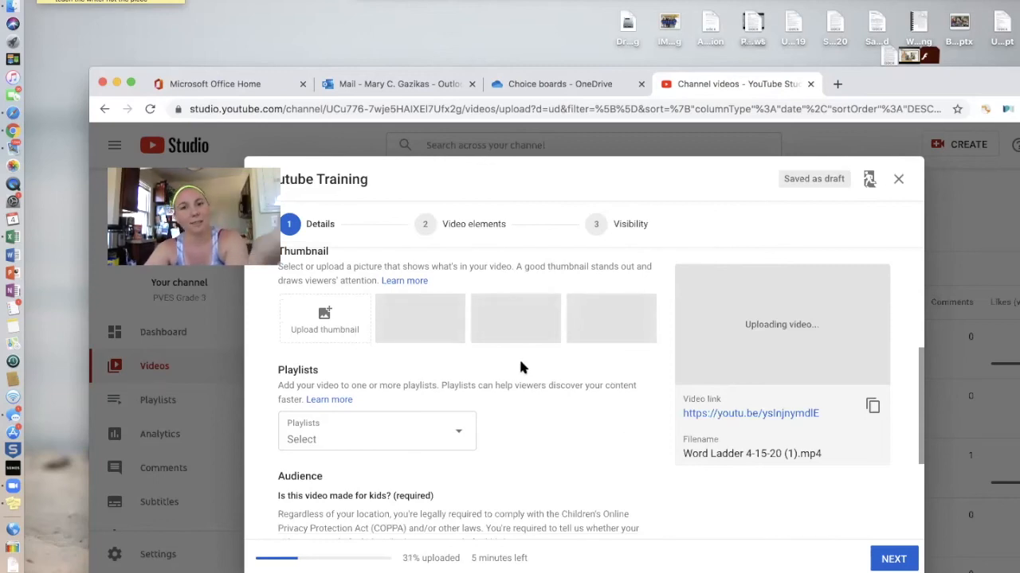
pyautogui.scroll(-1, 521, 366)
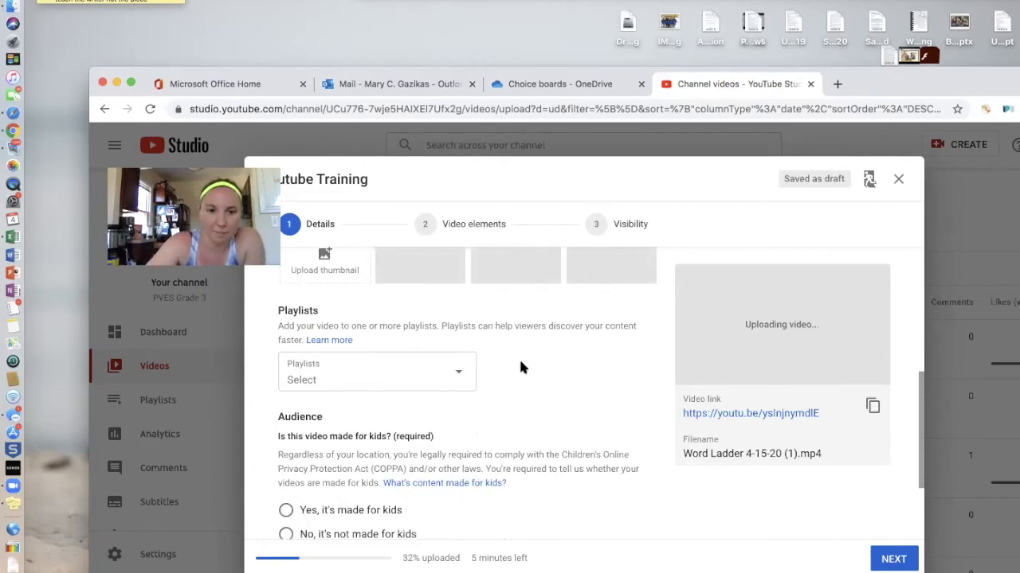
pyautogui.scroll(-1, 520, 367)
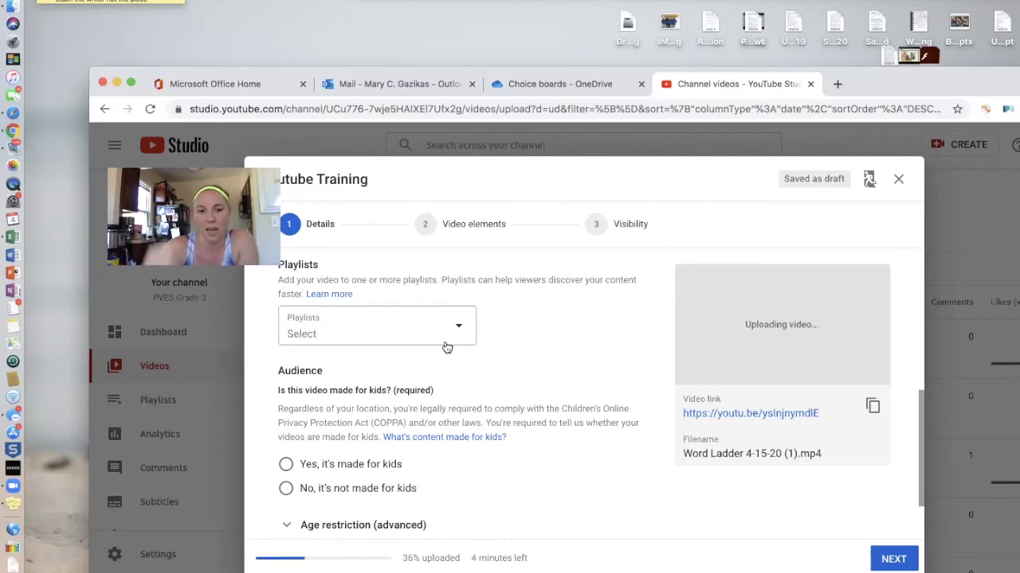
pyautogui.scroll(-2, 510, 319)
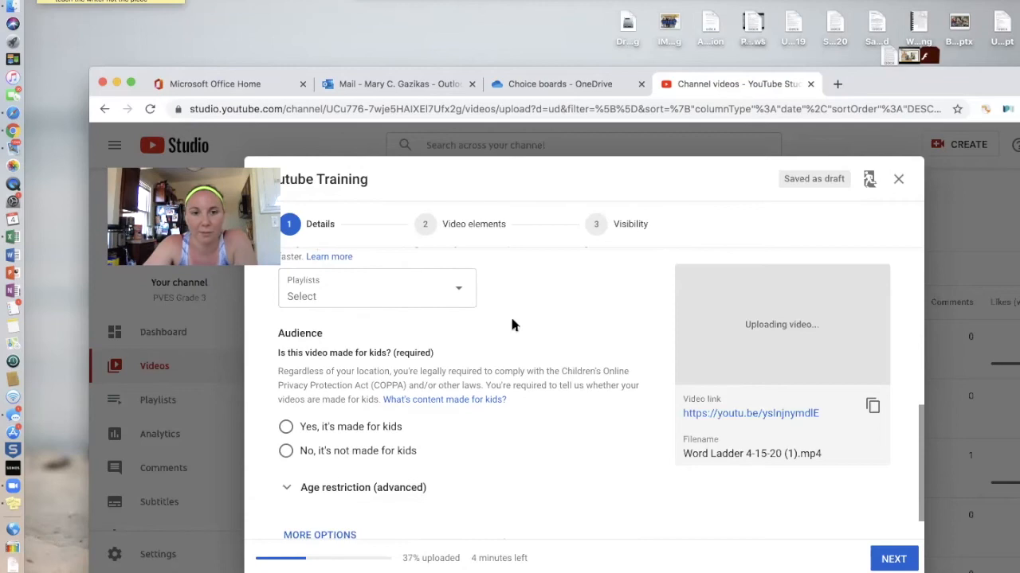
pyautogui.scroll(-1, 512, 325)
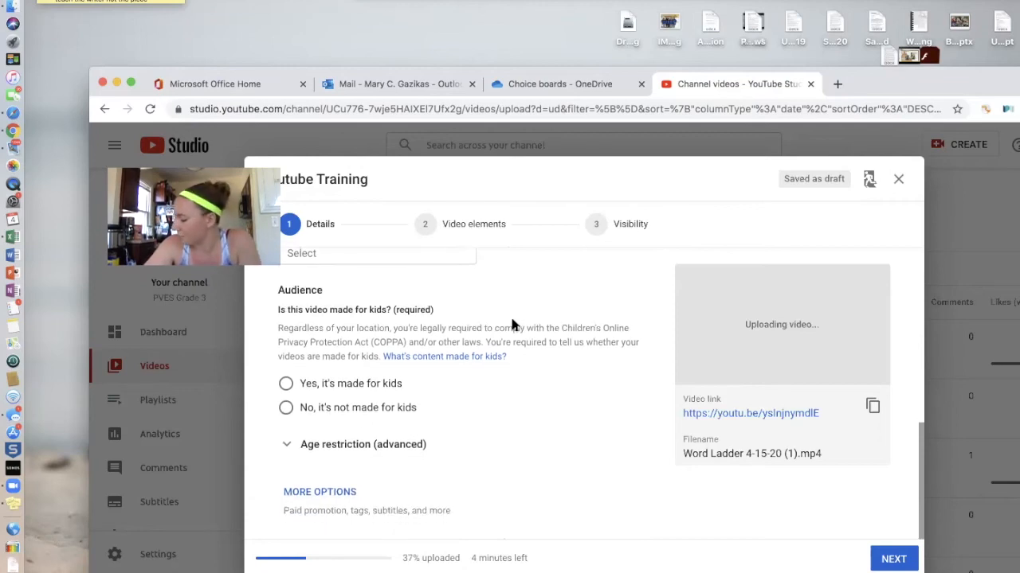
# Mark the video as made for kids and expand the age restriction options
pyautogui.click(286, 384)
pyautogui.scroll(-2, 510, 398)
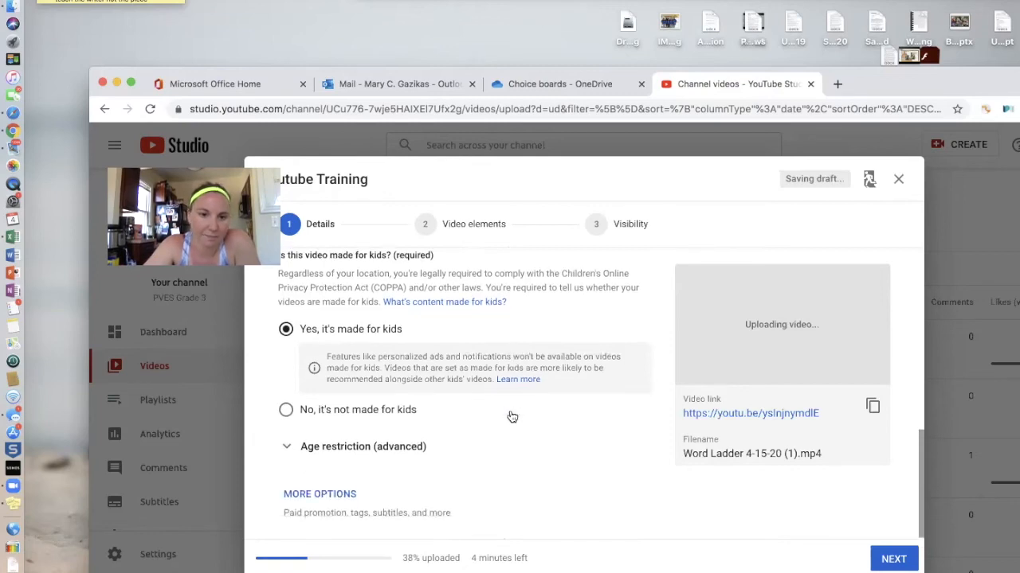
pyautogui.click(289, 445)
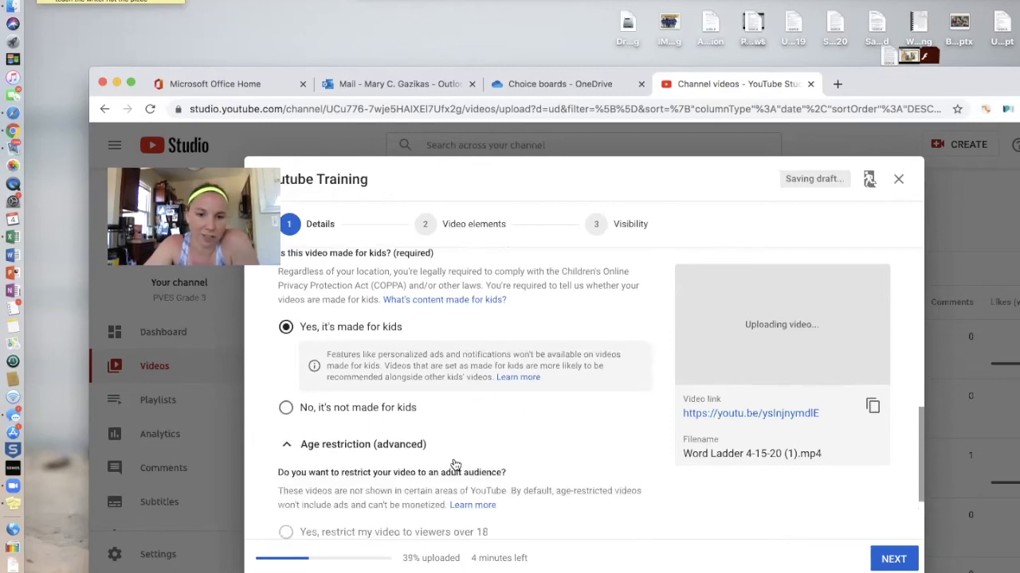
pyautogui.scroll(-2, 455, 465)
# Reveal the extra details like paid promotion and tags, and review the Details page
pyautogui.click(335, 492)
pyautogui.scroll(-2, 466, 440)
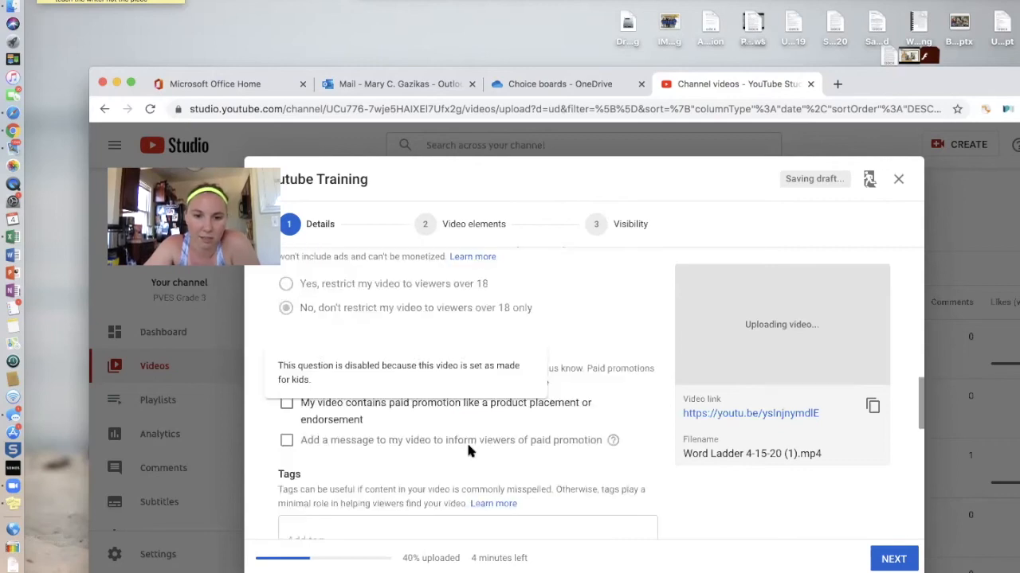
pyautogui.scroll(-1, 638, 408)
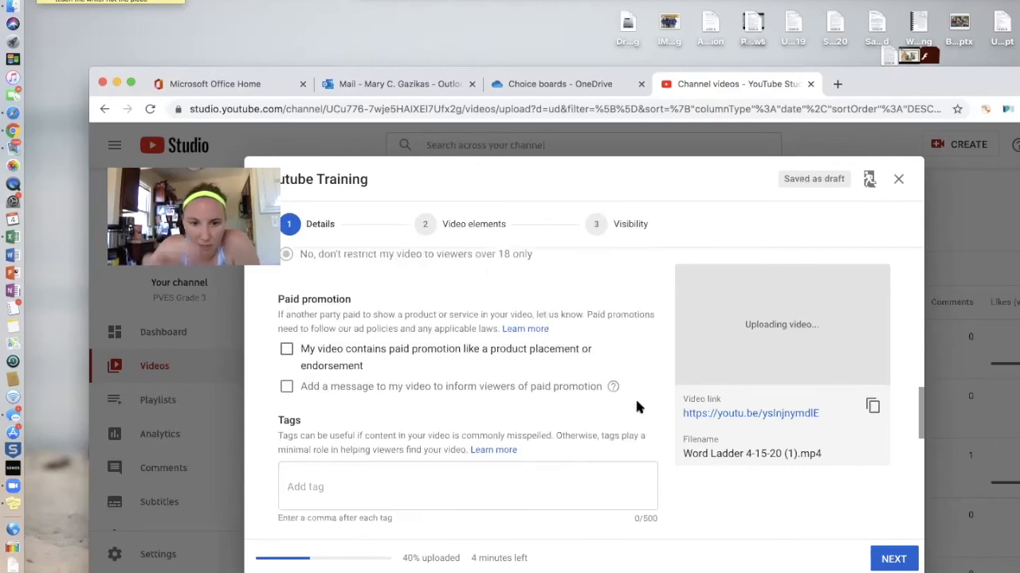
pyautogui.scroll(-3, 636, 407)
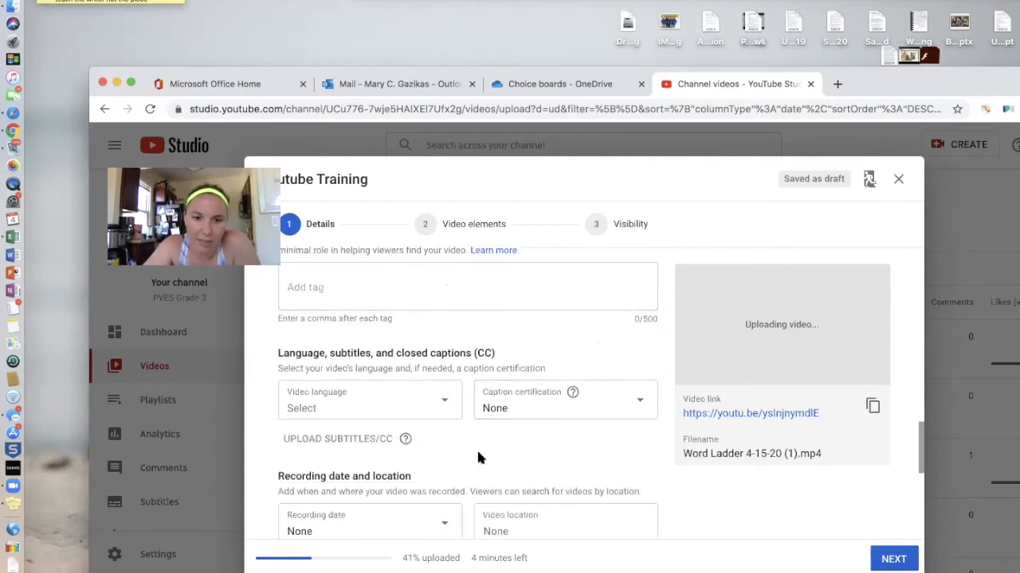
pyautogui.scroll(-1, 477, 450)
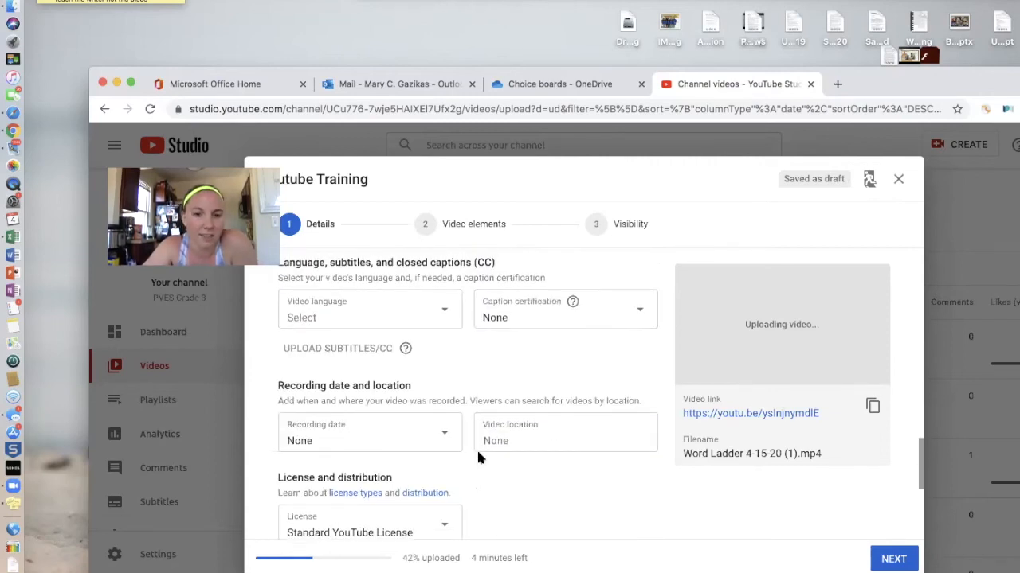
pyautogui.scroll(-3, 478, 457)
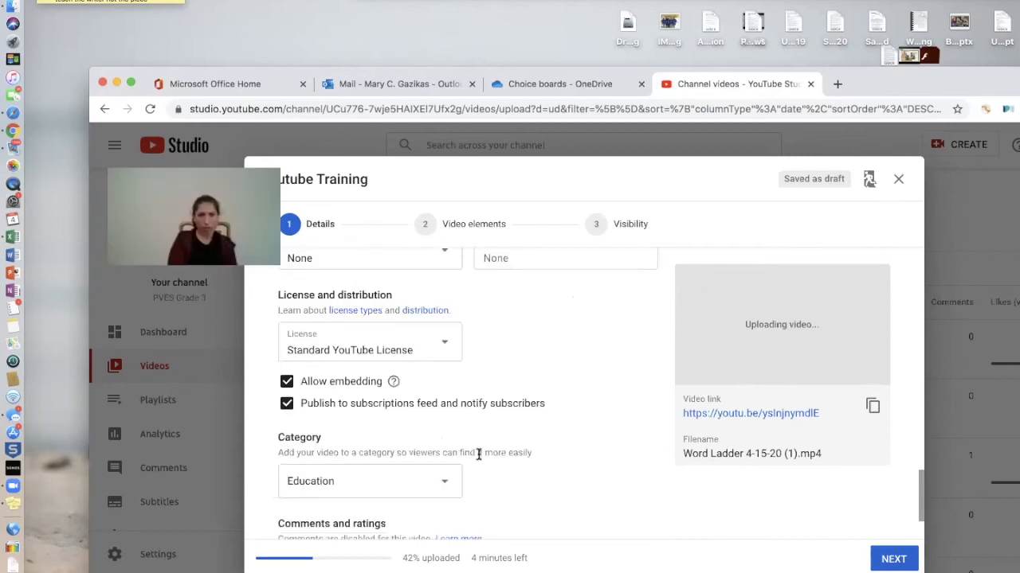
pyautogui.scroll(-2, 477, 454)
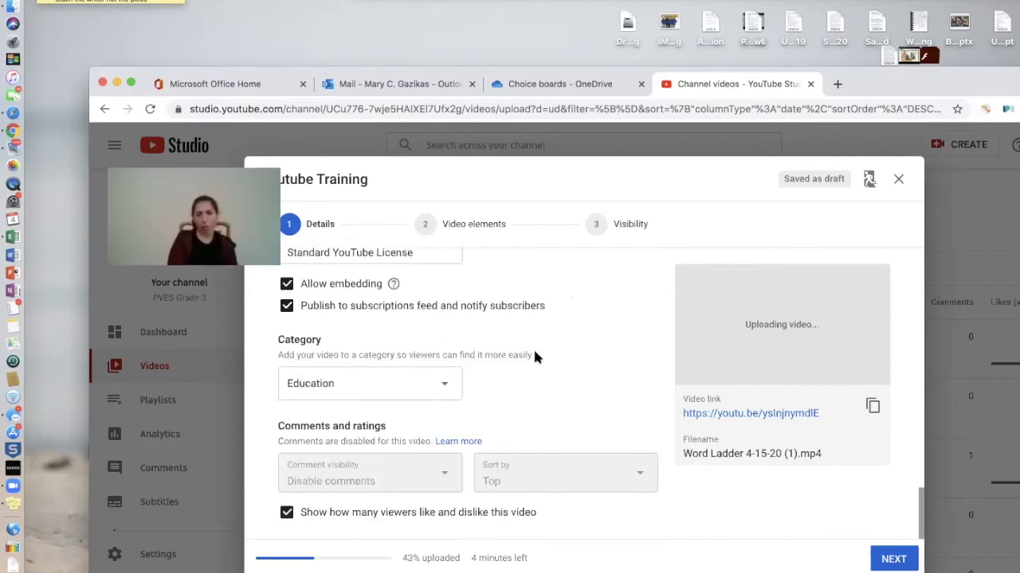
pyautogui.scroll(2, 535, 356)
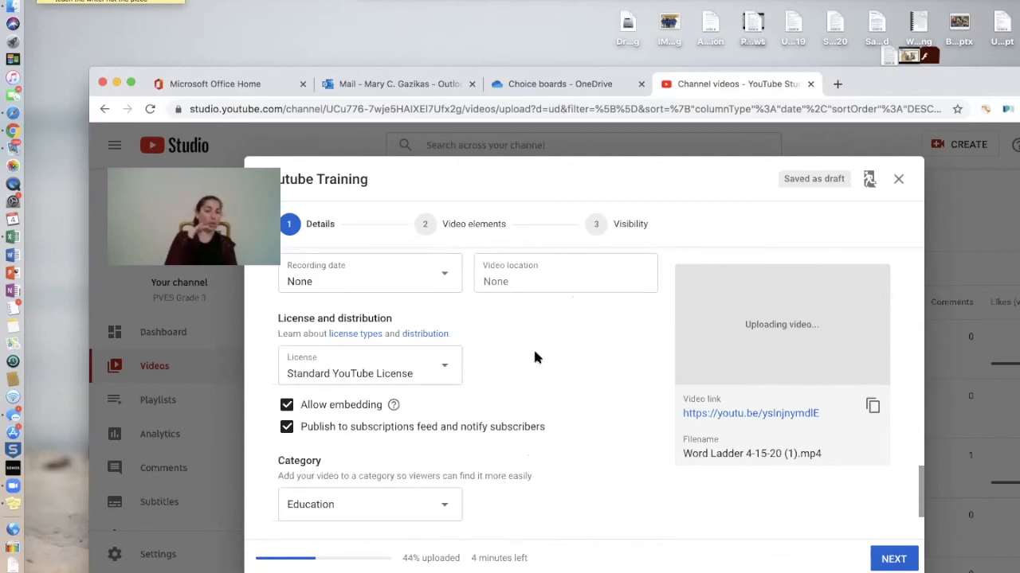
pyautogui.scroll(2, 534, 357)
pyautogui.scroll(3, 535, 356)
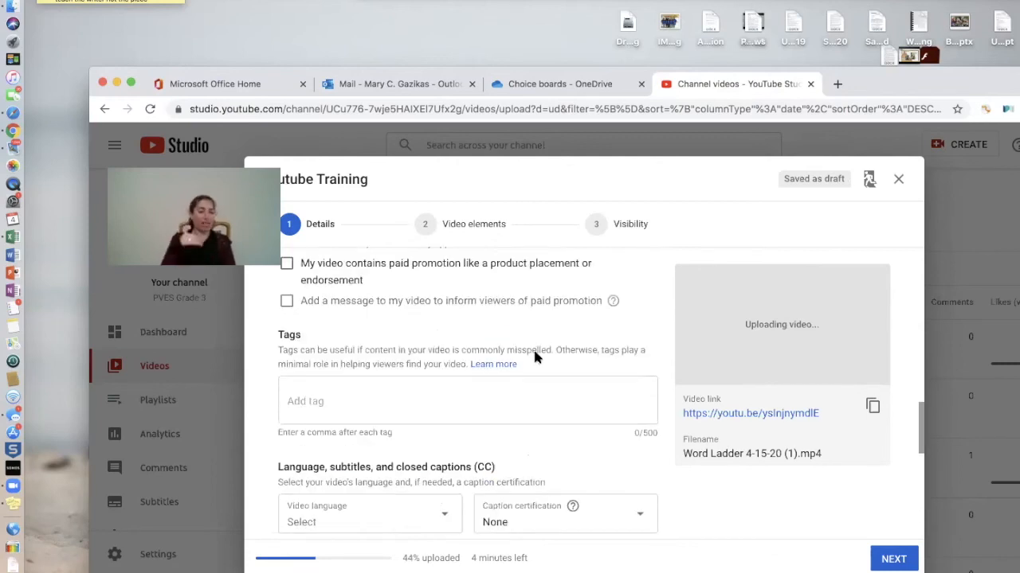
pyautogui.scroll(5, 535, 356)
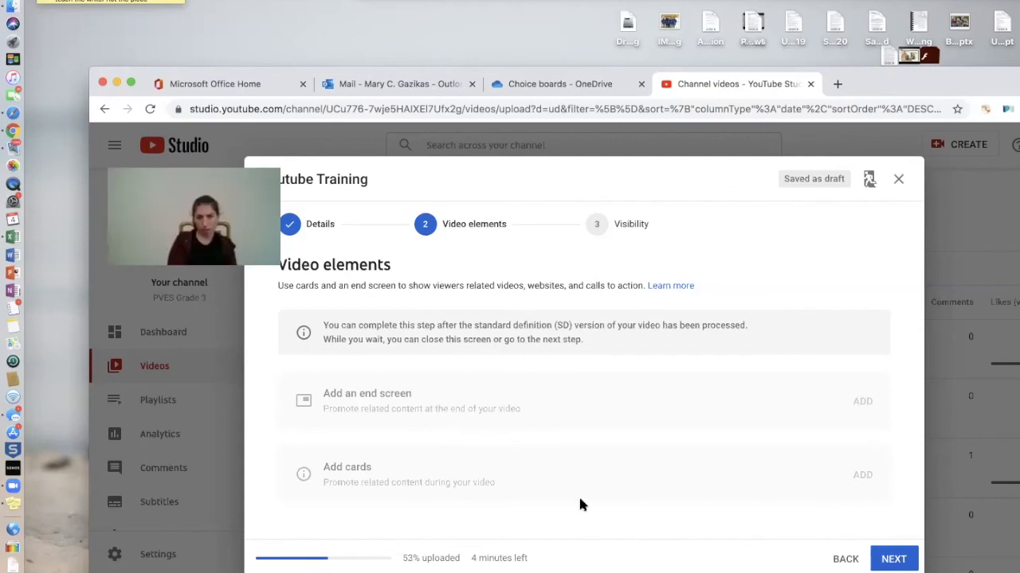
# Advance past Video elements to the Visibility step and view its publishing options
pyautogui.click(903, 560)
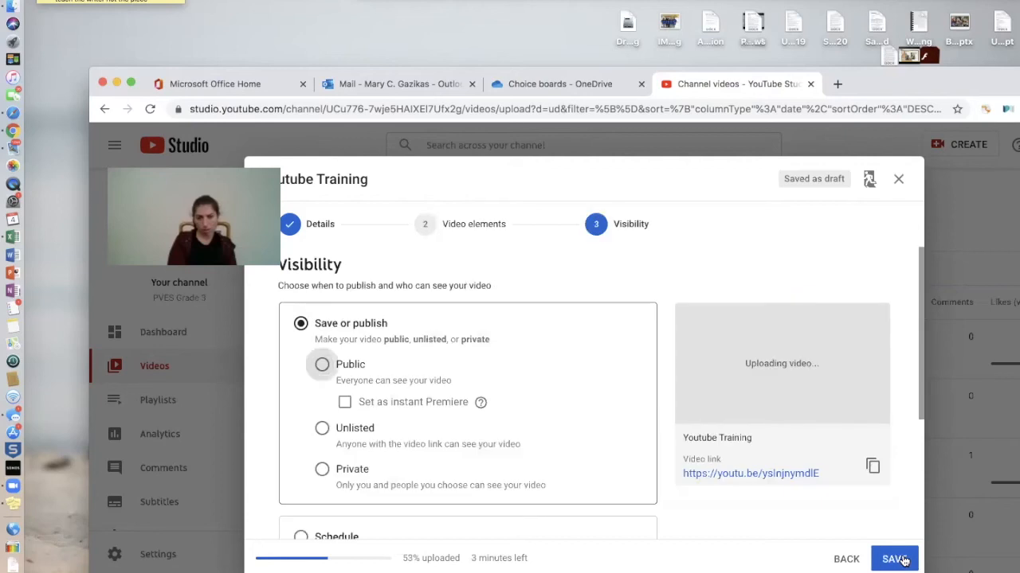
pyautogui.scroll(-1, 588, 287)
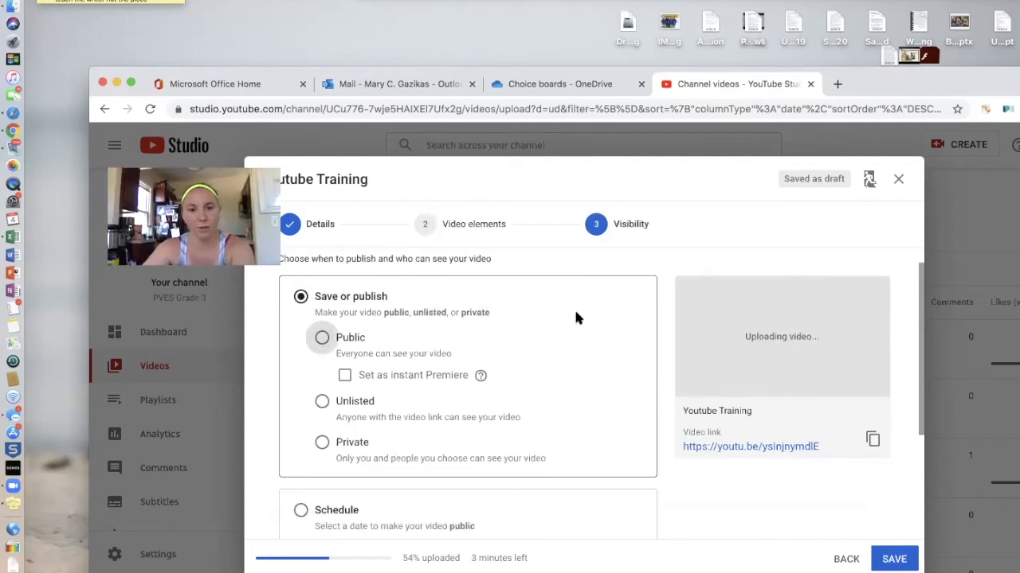
pyautogui.scroll(-1, 575, 325)
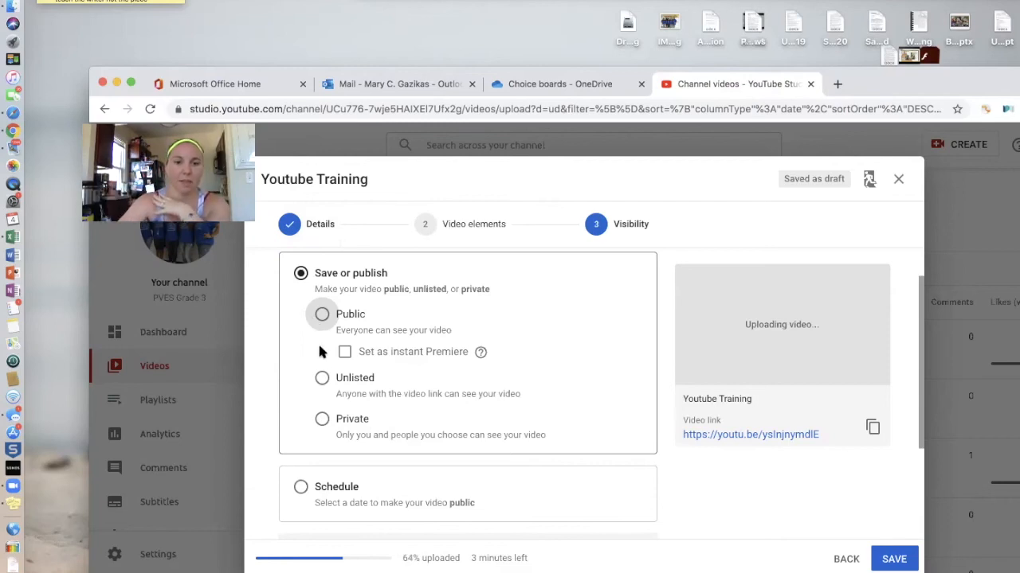
# Choose Unlisted visibility, briefly trying Private before switching back to Unlisted
pyautogui.click(322, 380)
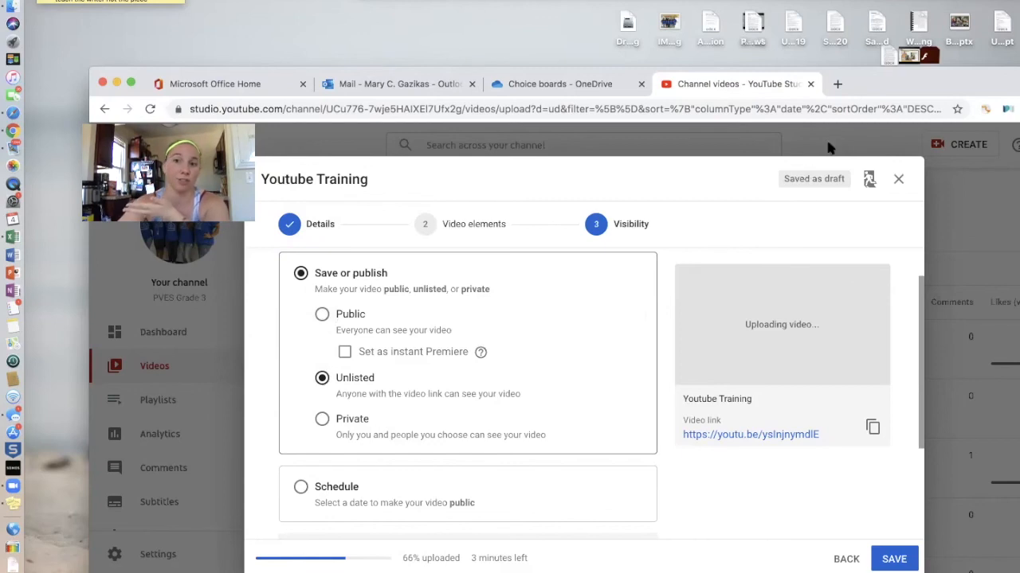
pyautogui.moveTo(864, 81); pyautogui.dragTo(836, 43)
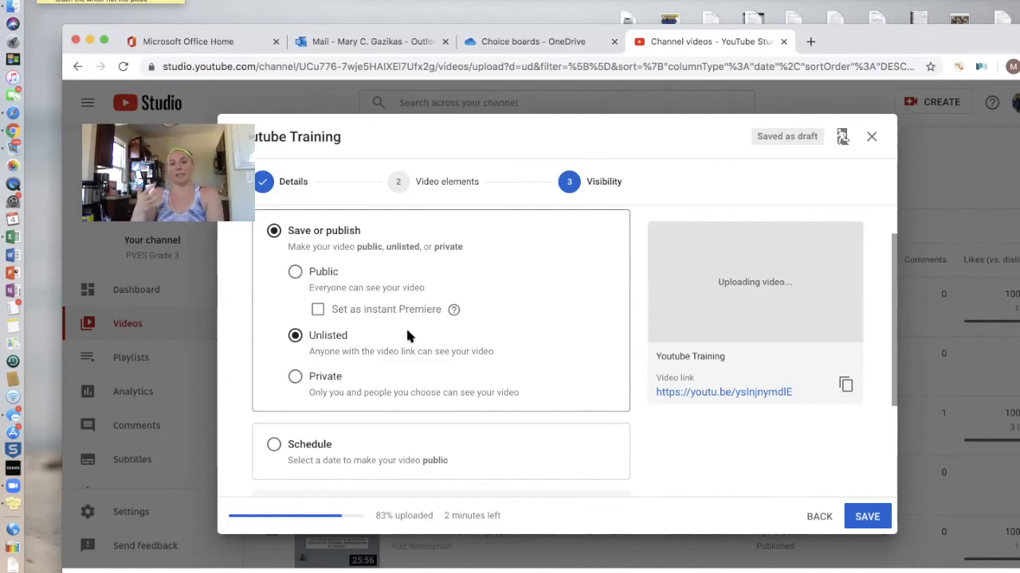
pyautogui.click(295, 378)
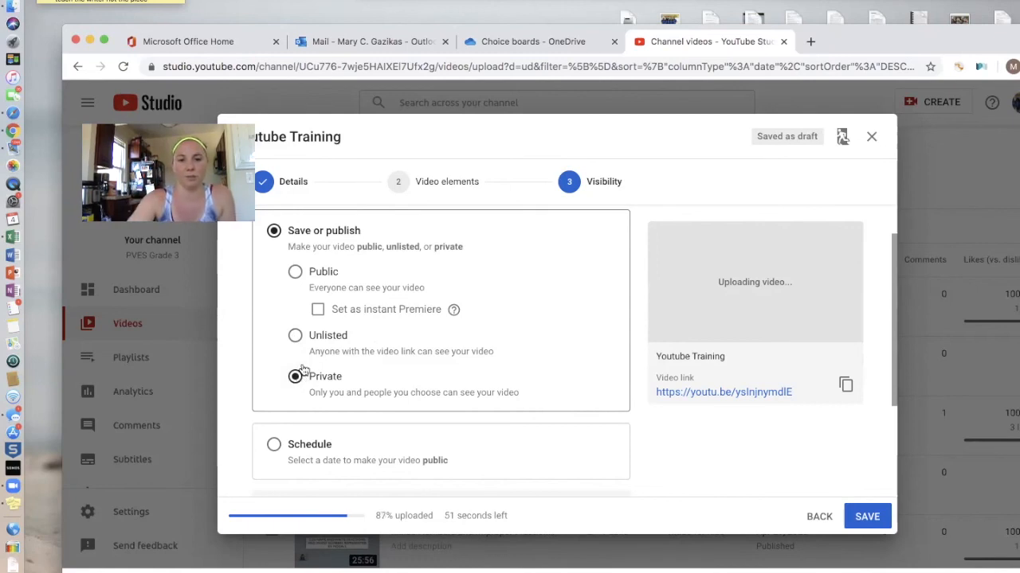
pyautogui.click(294, 336)
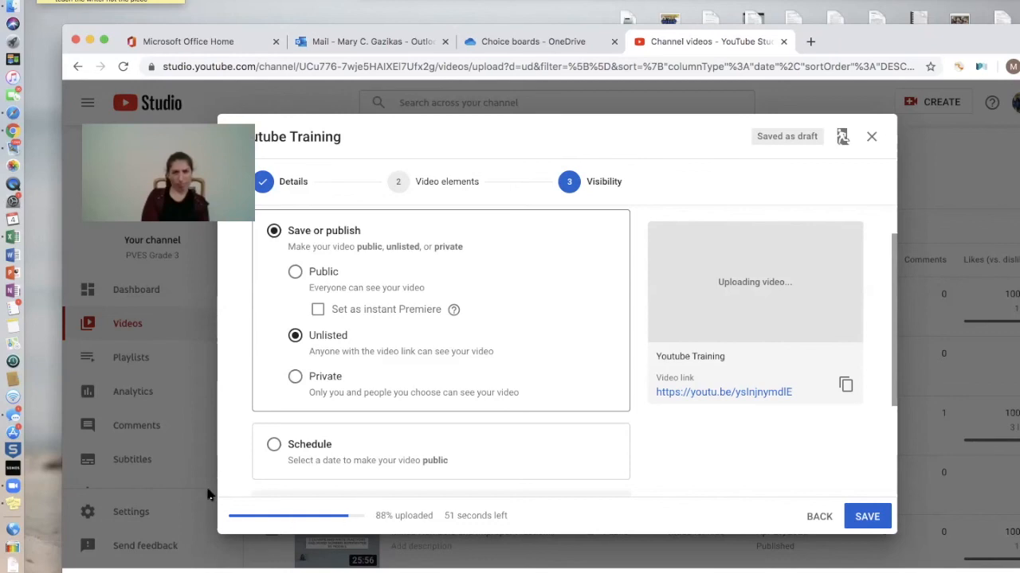
pyautogui.scroll(-3, 345, 452)
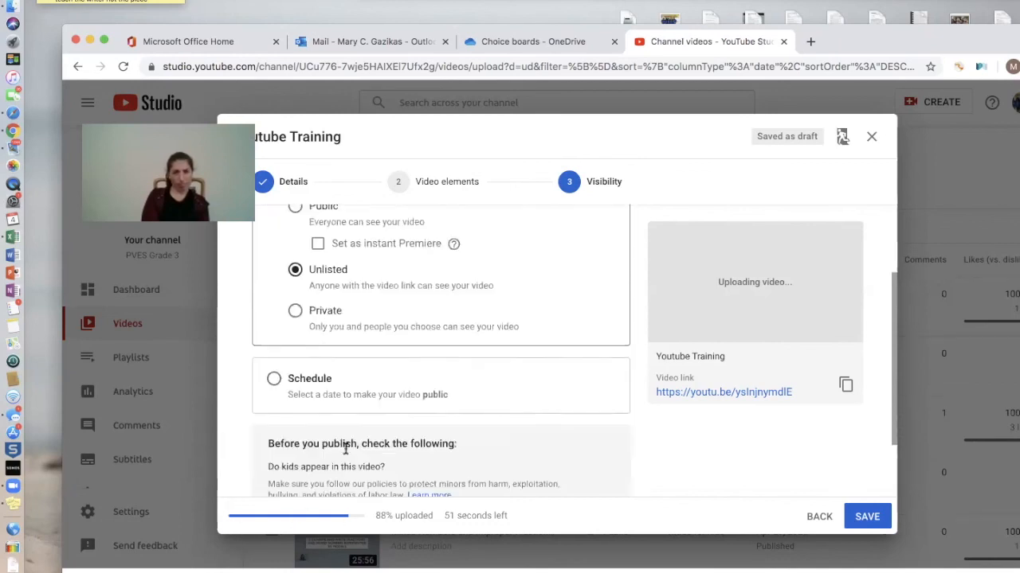
# Try Schedule for Youtube Training, then revert to publishing now with Unlisted visibility kept
pyautogui.scroll(-1, 345, 450)
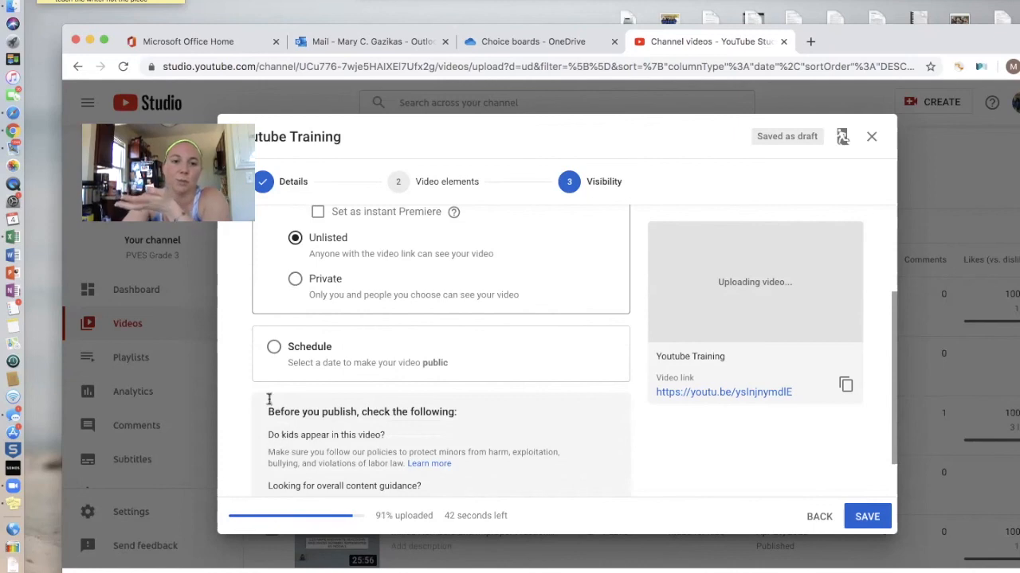
pyautogui.click(273, 347)
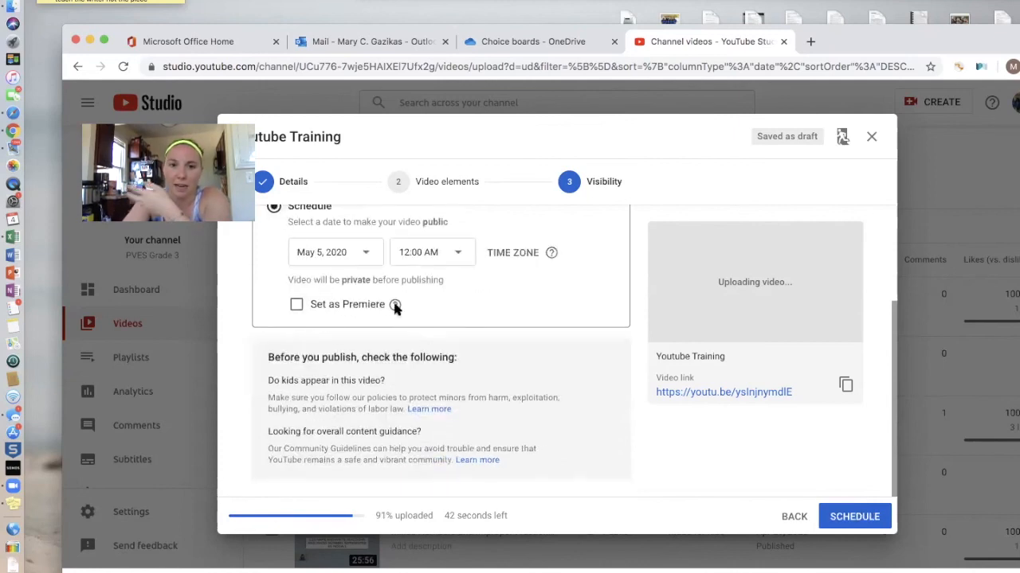
pyautogui.scroll(2, 393, 307)
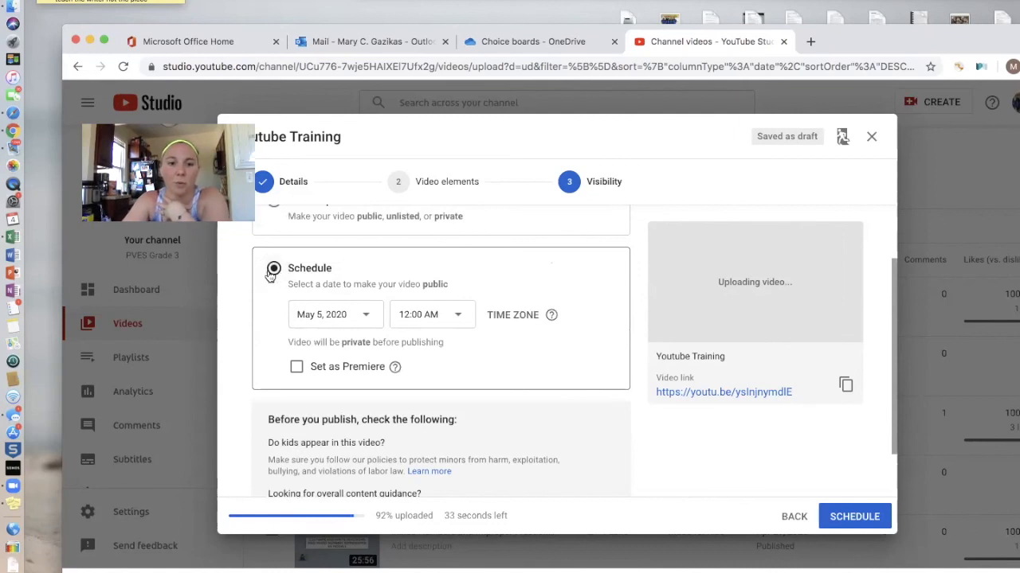
pyautogui.scroll(1, 272, 271)
pyautogui.scroll(2, 272, 272)
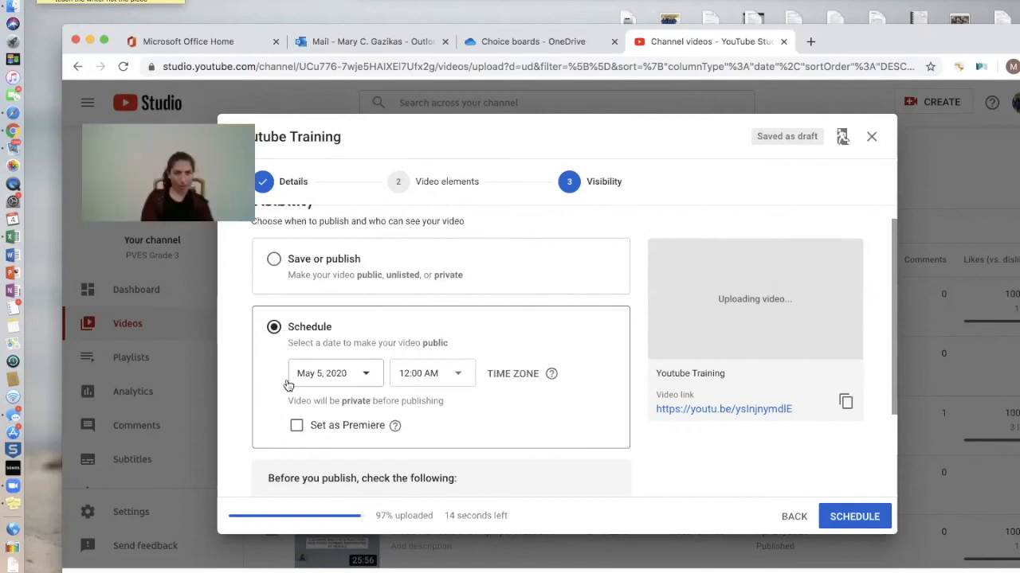
pyautogui.scroll(1, 324, 339)
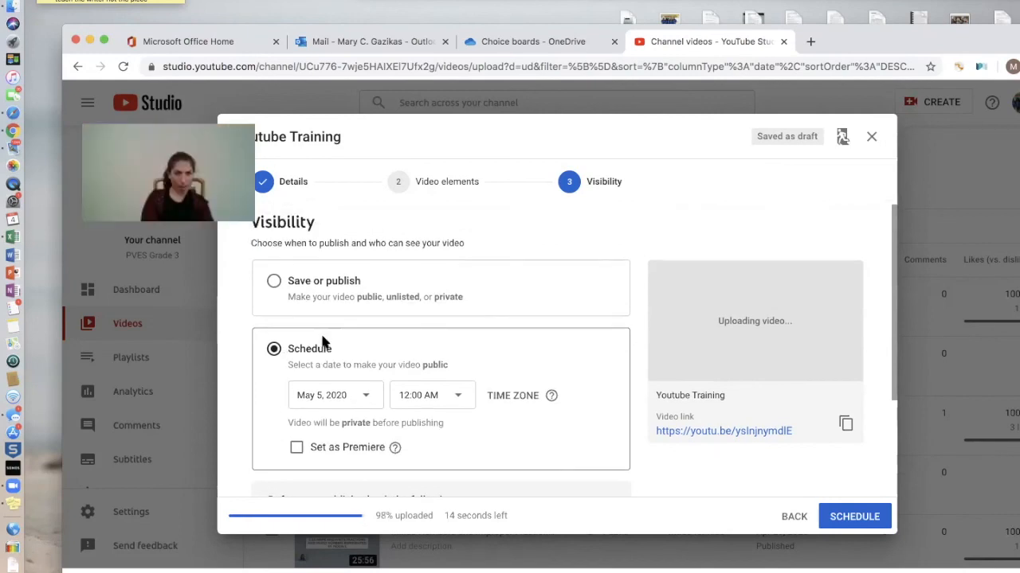
pyautogui.click(273, 280)
pyautogui.scroll(-2, 394, 340)
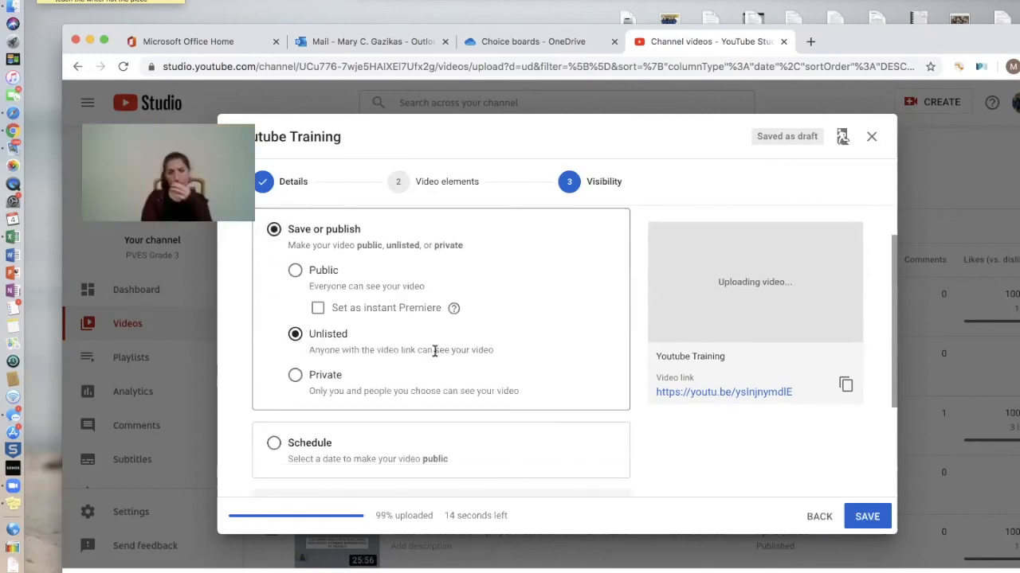
pyautogui.scroll(-4, 432, 351)
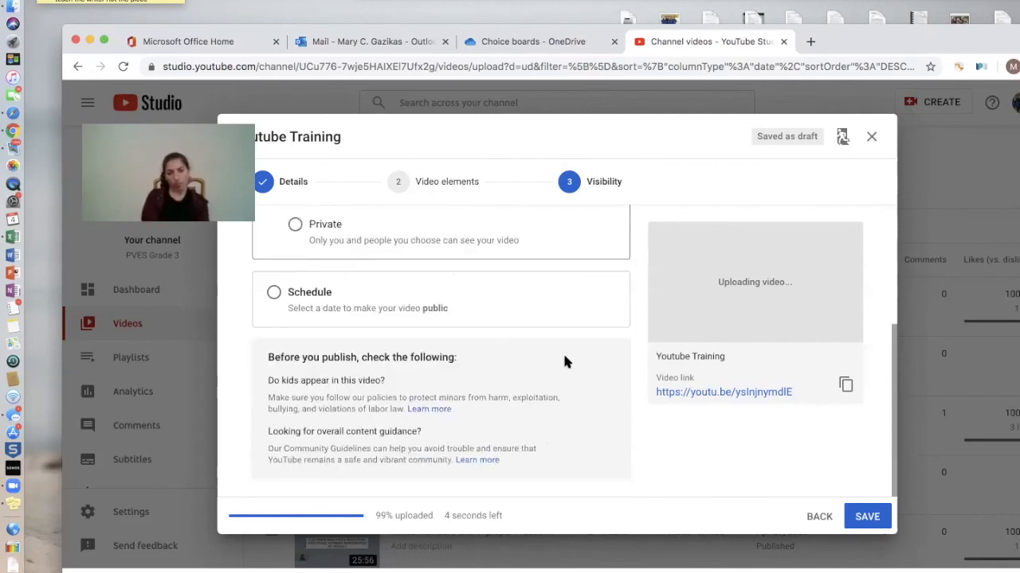
pyautogui.scroll(5, 564, 360)
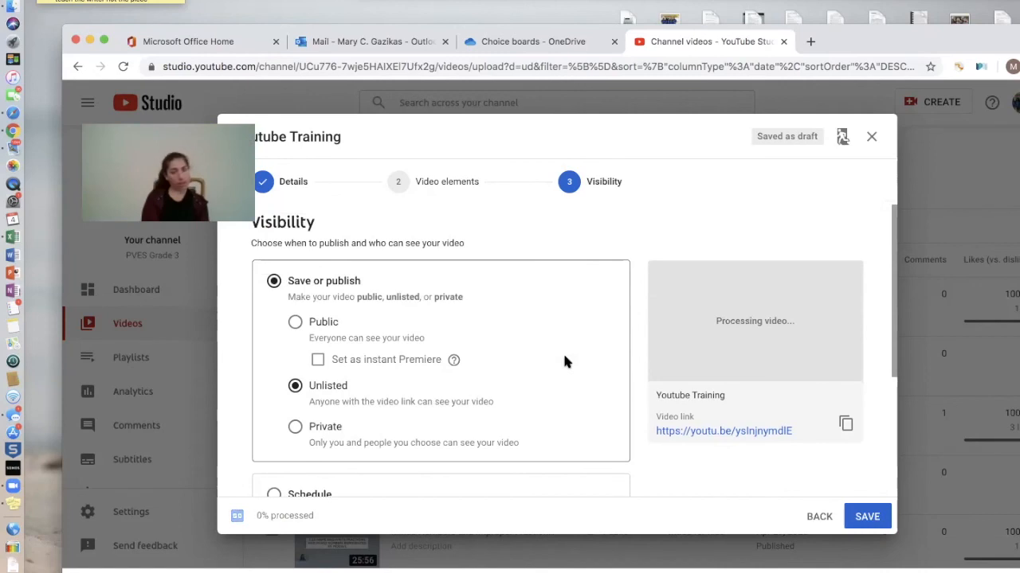
pyautogui.scroll(-5, 564, 362)
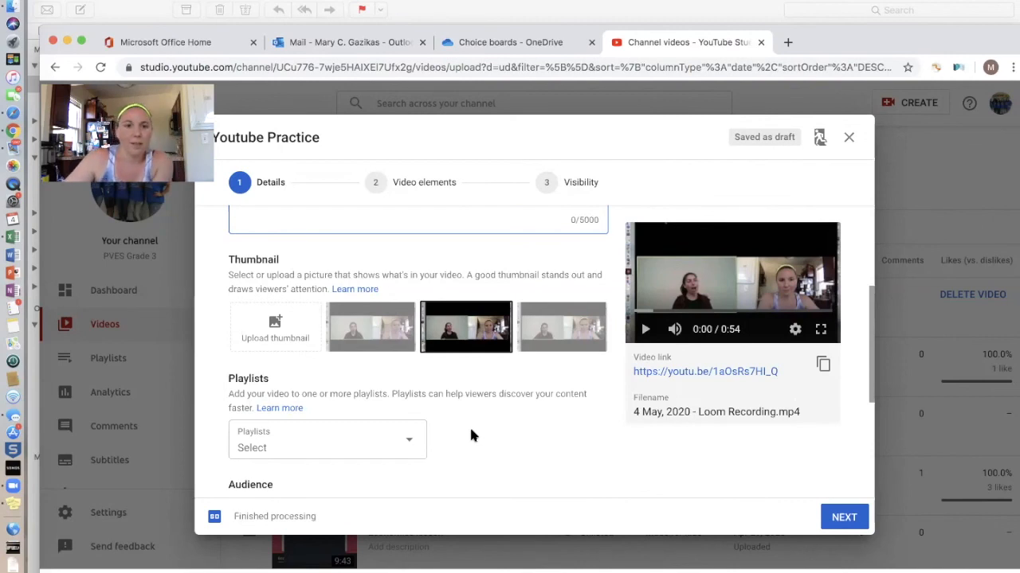
# In the Details step's Thumbnail section, choose the first auto-generated still for Youtube Practice
pyautogui.scroll(3, 502, 394)
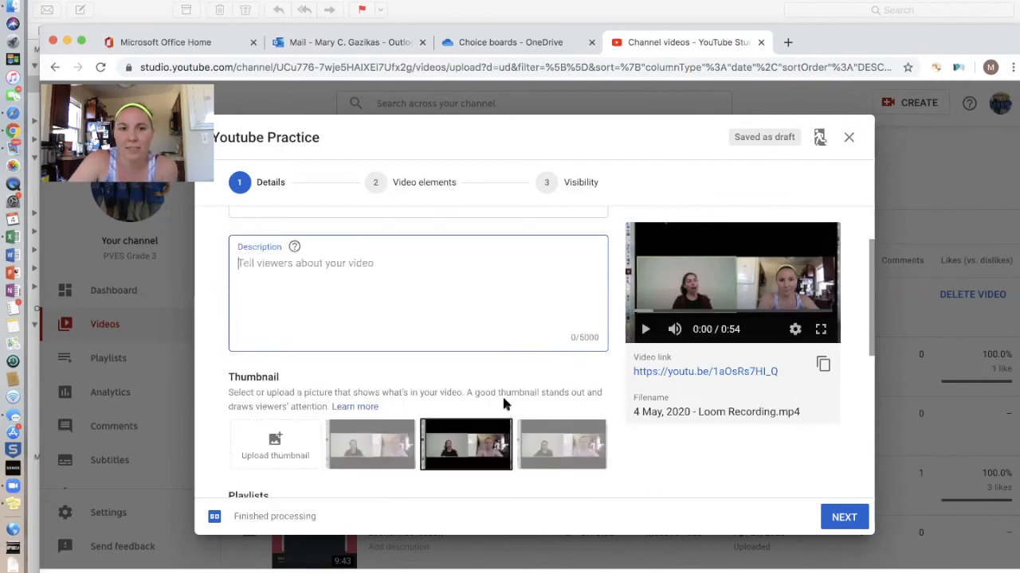
pyautogui.scroll(2, 503, 403)
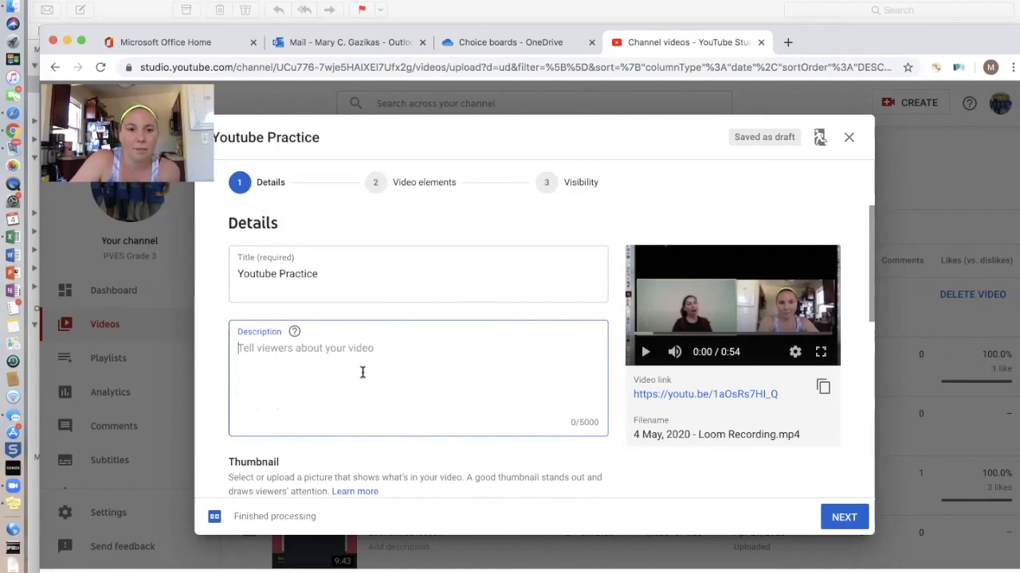
pyautogui.scroll(-5, 363, 372)
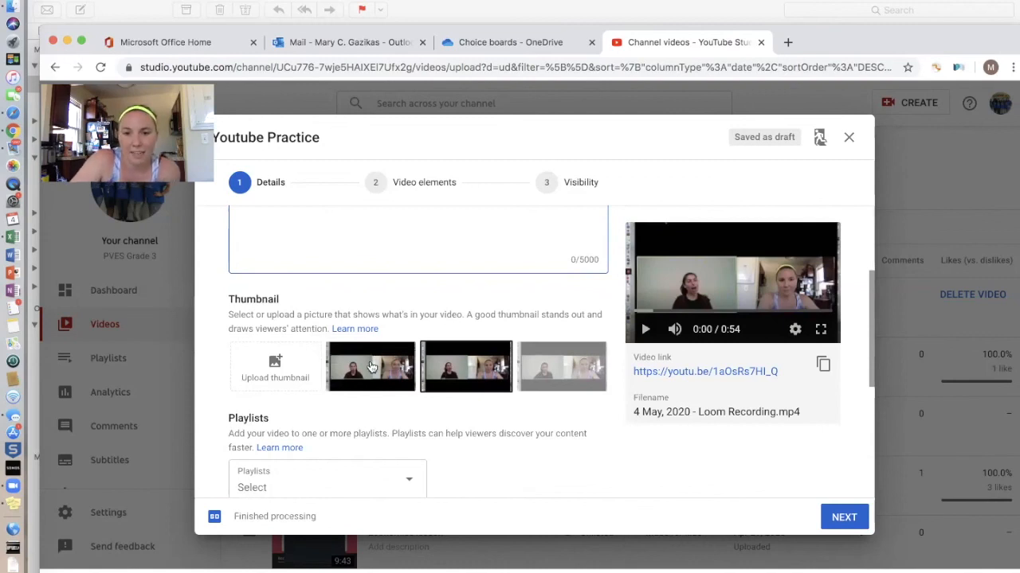
pyautogui.click(371, 367)
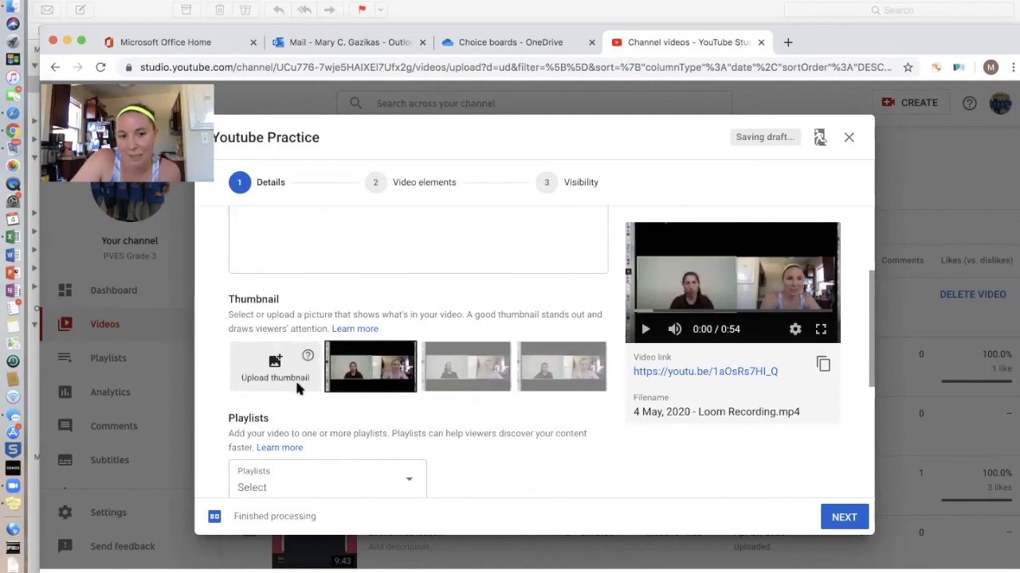
# Upload IMG_6443.jpg from the Desktop folder as Youtube Practice's custom thumbnail
pyautogui.click(289, 382)
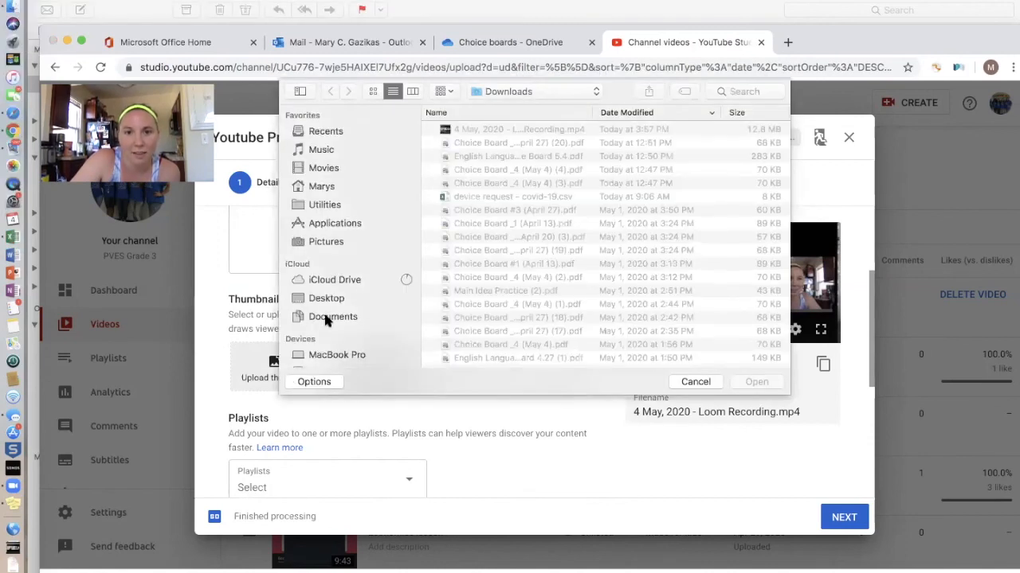
pyautogui.scroll(-3, 339, 334)
pyautogui.click(336, 249)
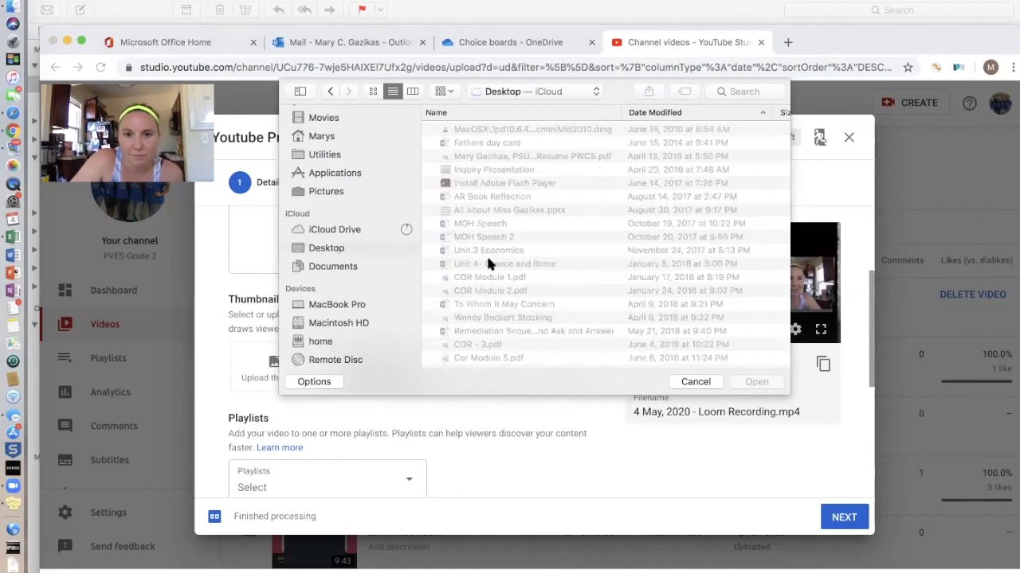
pyautogui.scroll(-10, 486, 253)
pyautogui.scroll(-5, 488, 259)
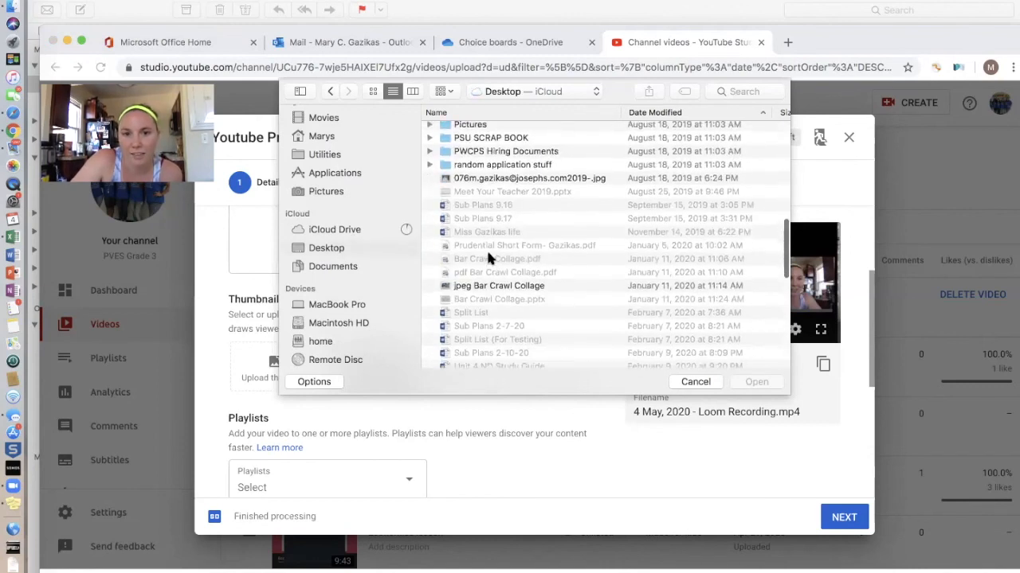
pyautogui.scroll(-2, 491, 252)
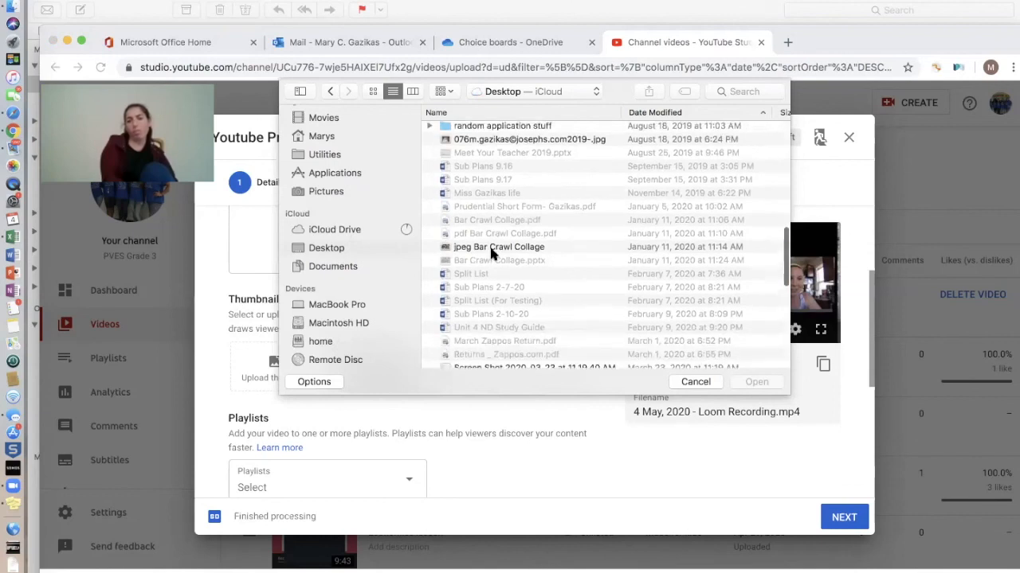
pyautogui.scroll(-5, 491, 252)
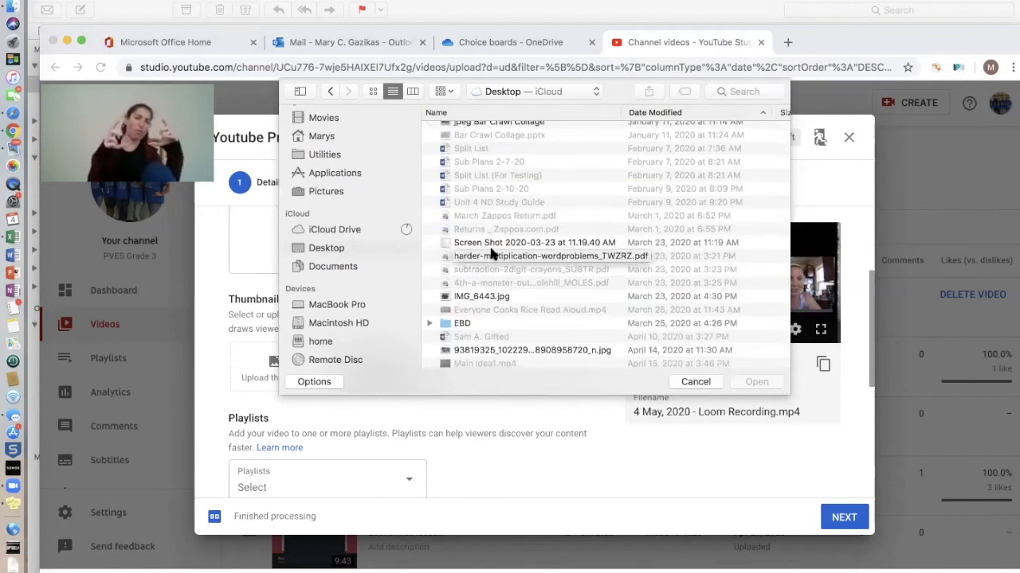
pyautogui.click(489, 296)
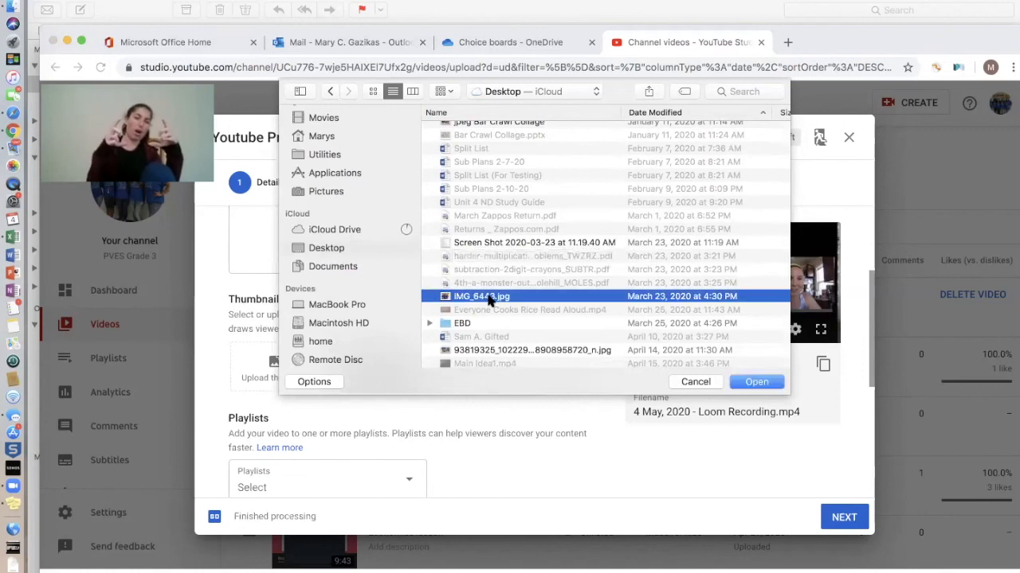
pyautogui.click(750, 382)
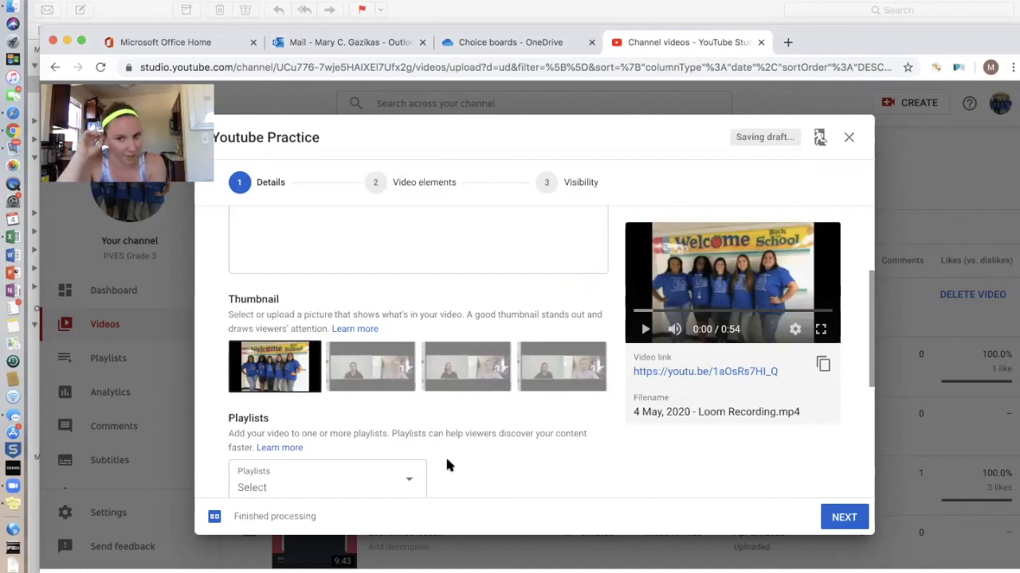
# Compare the suggested frames and settle on the third one as the thumbnail
pyautogui.click(380, 391)
pyautogui.click(442, 377)
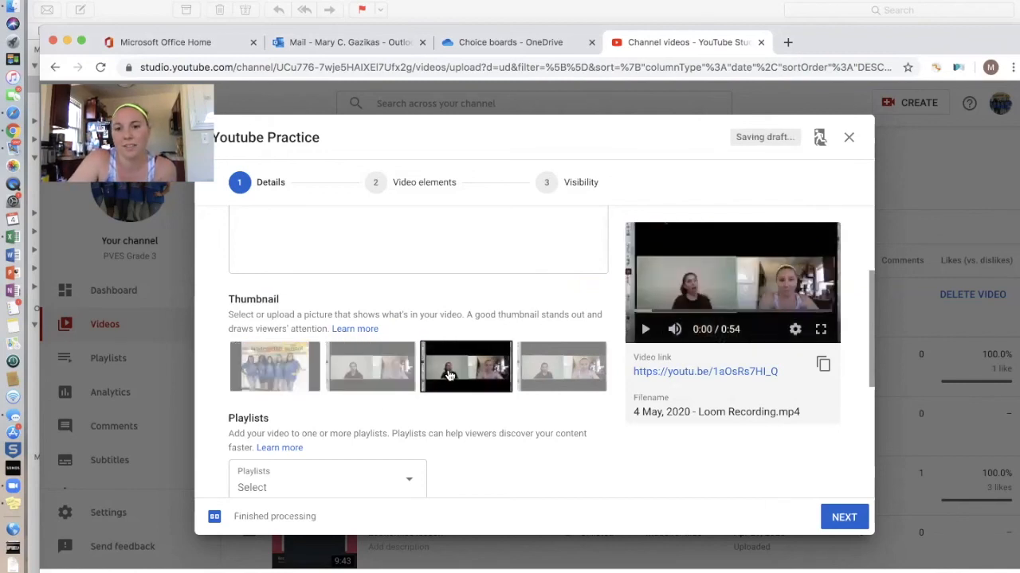
pyautogui.click(557, 374)
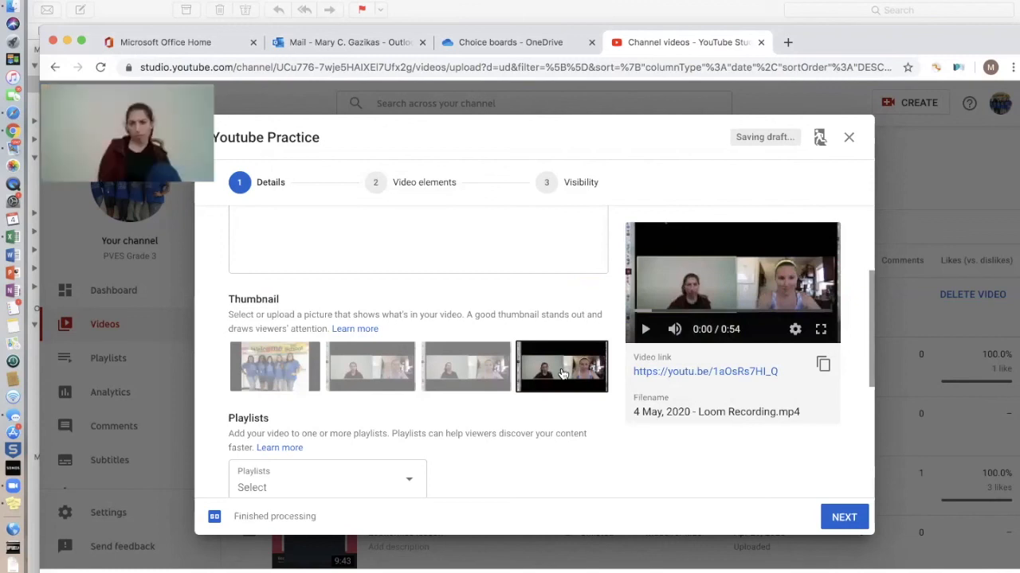
pyautogui.click(476, 385)
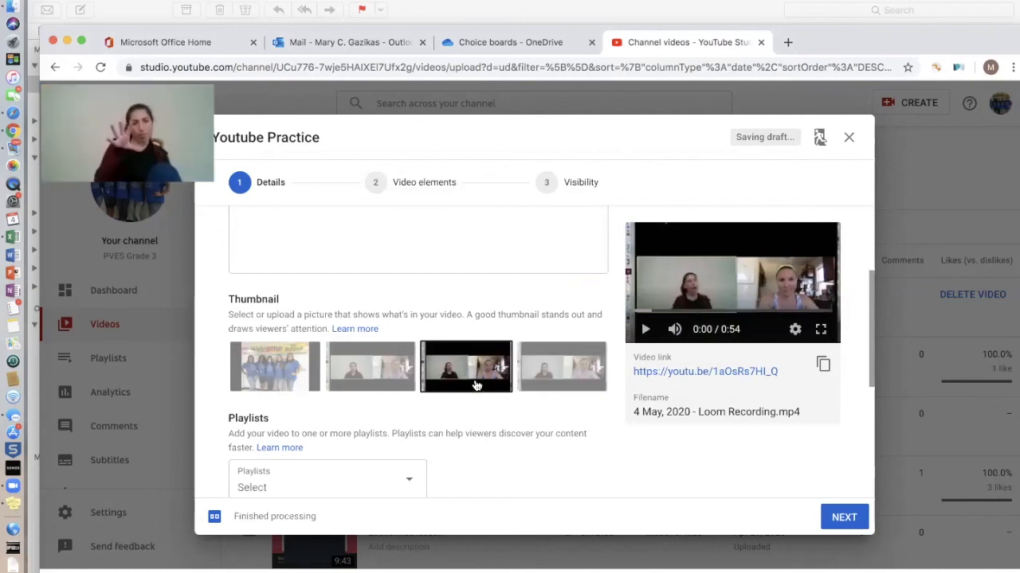
# Set the audience to 'Yes, it's made for kids' and continue to Video elements
pyautogui.scroll(-5, 496, 393)
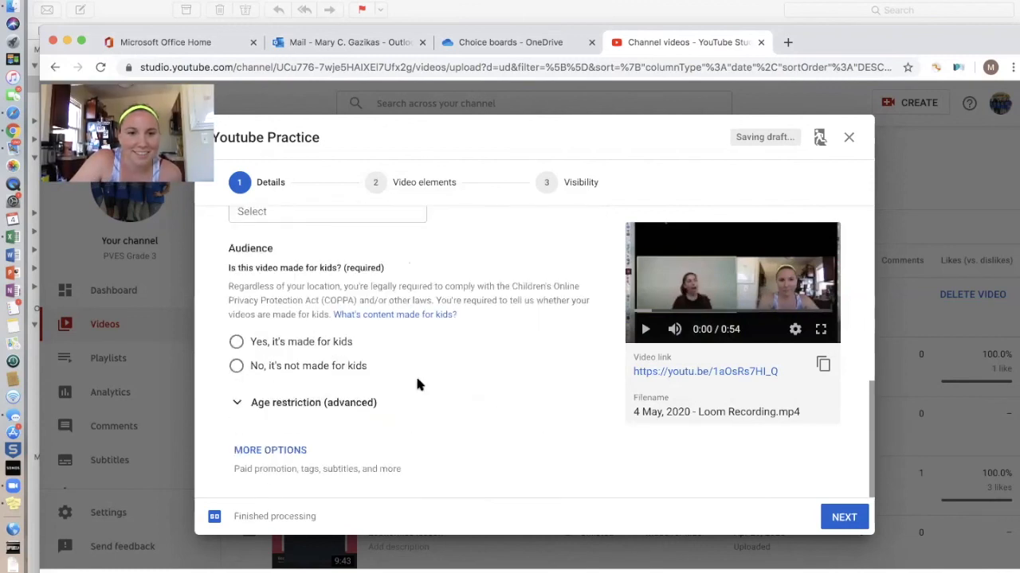
pyautogui.click(236, 342)
pyautogui.click(843, 519)
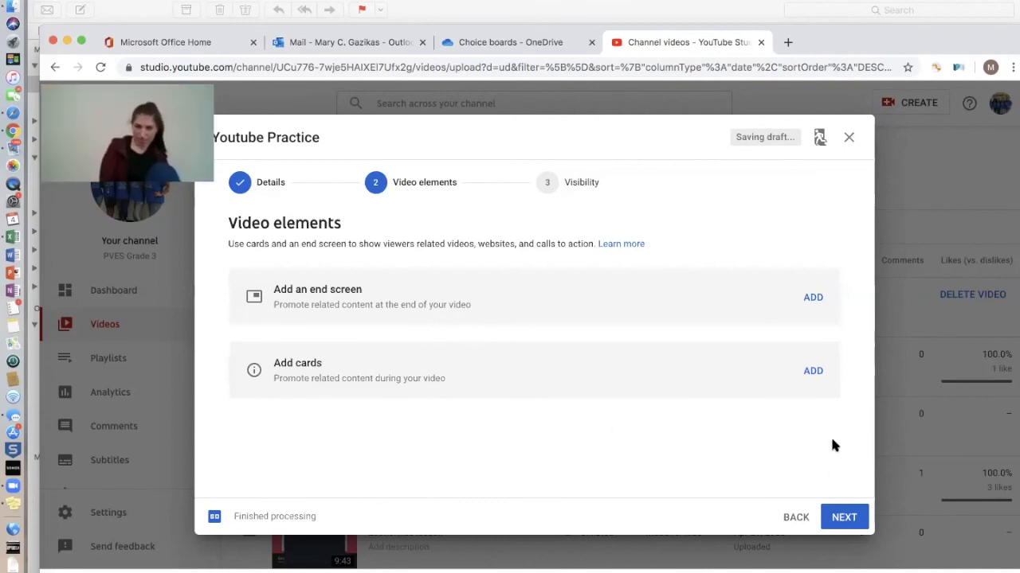
# Set Youtube Practice's visibility to Public and publish it
pyautogui.click(847, 518)
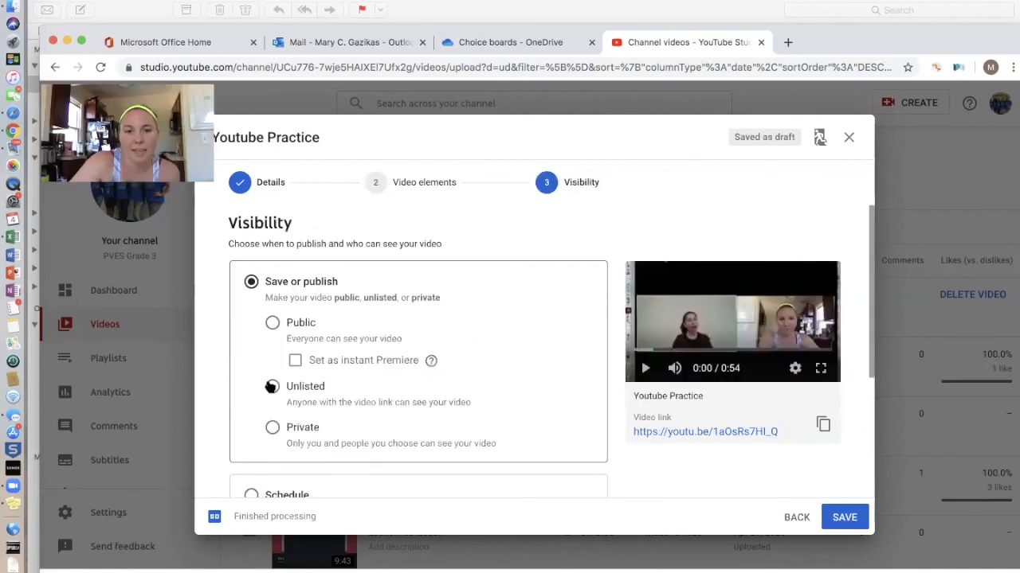
pyautogui.click(272, 323)
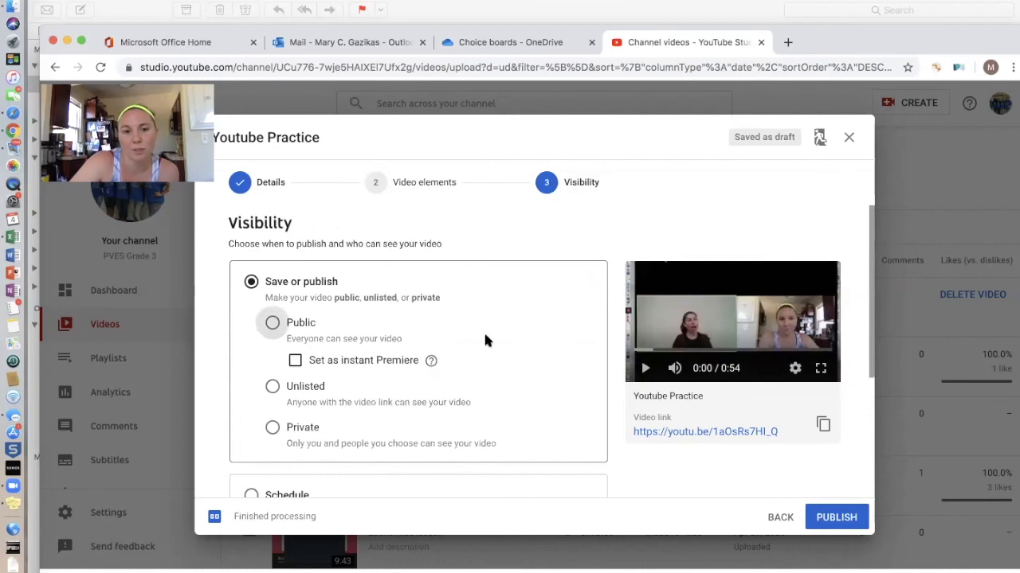
pyautogui.scroll(-2, 475, 397)
pyautogui.scroll(-3, 475, 396)
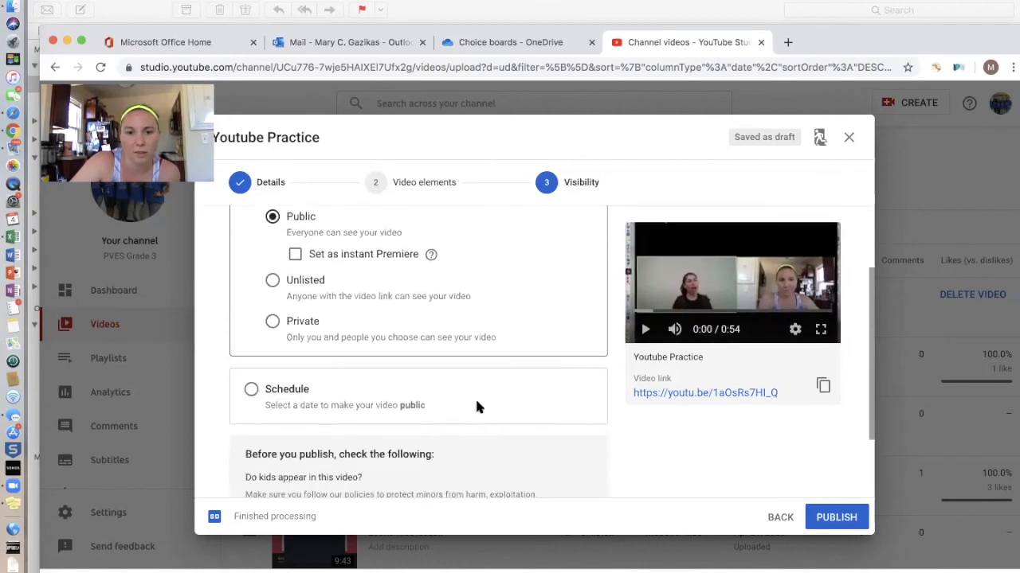
pyautogui.scroll(-2, 472, 368)
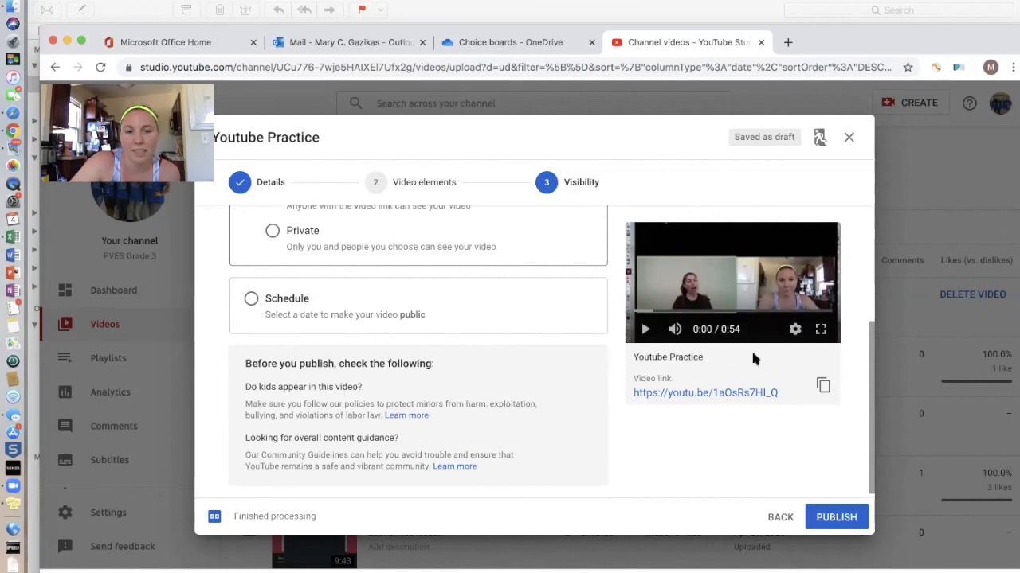
pyautogui.click(848, 518)
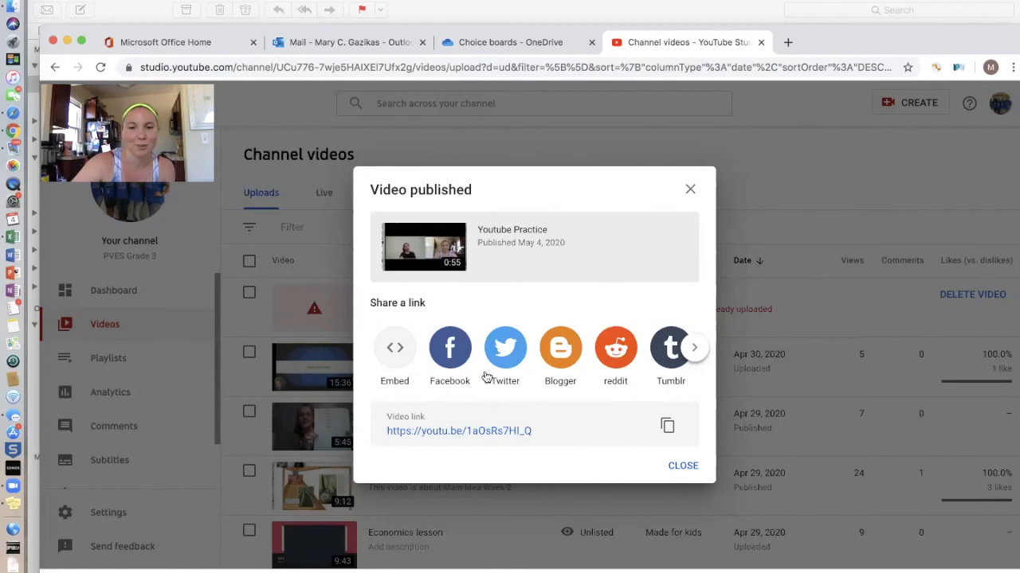
# Close the Video published dialog to return to the Channel videos list
pyautogui.click(684, 465)
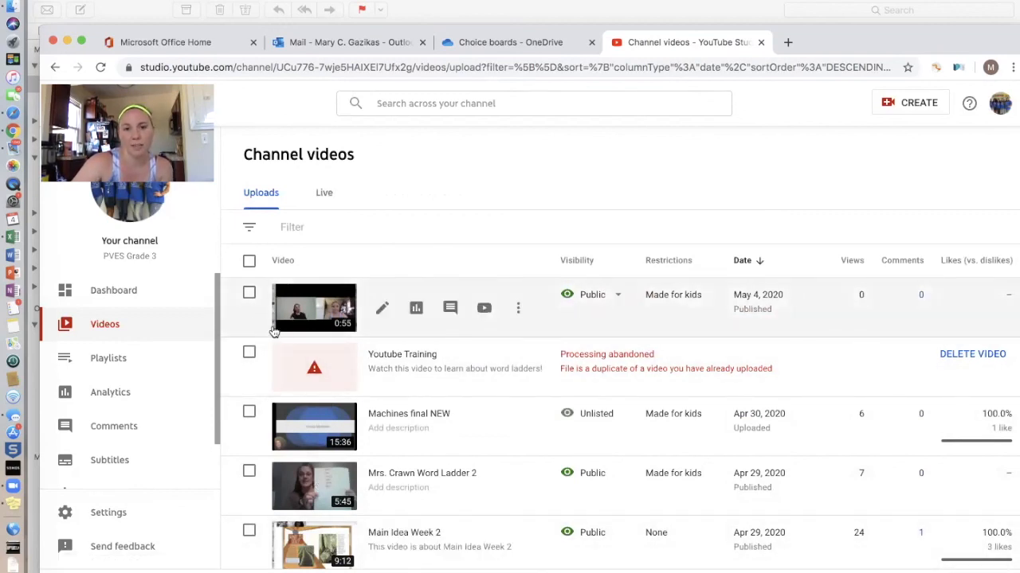
pyautogui.click(619, 297)
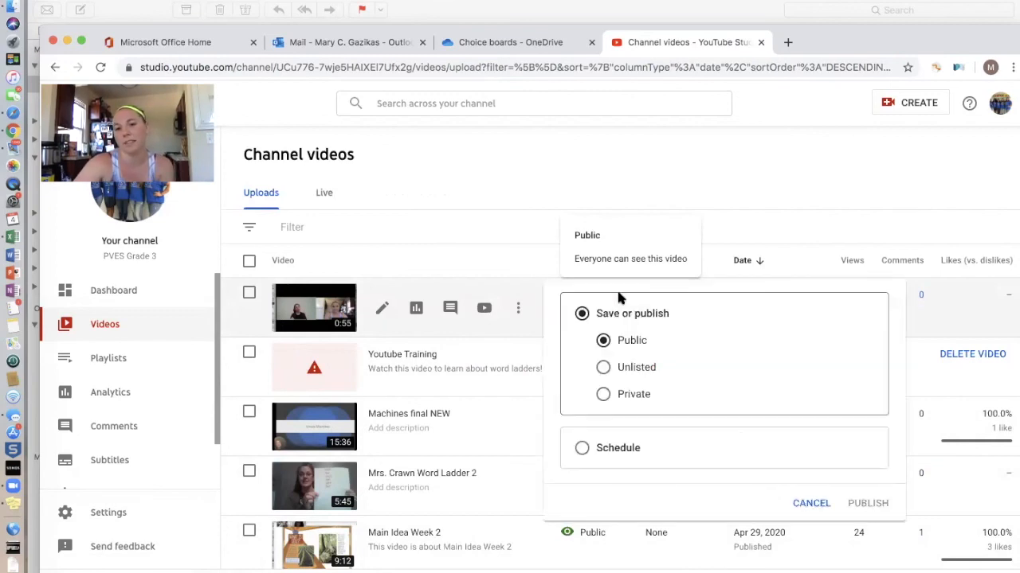
pyautogui.click(604, 367)
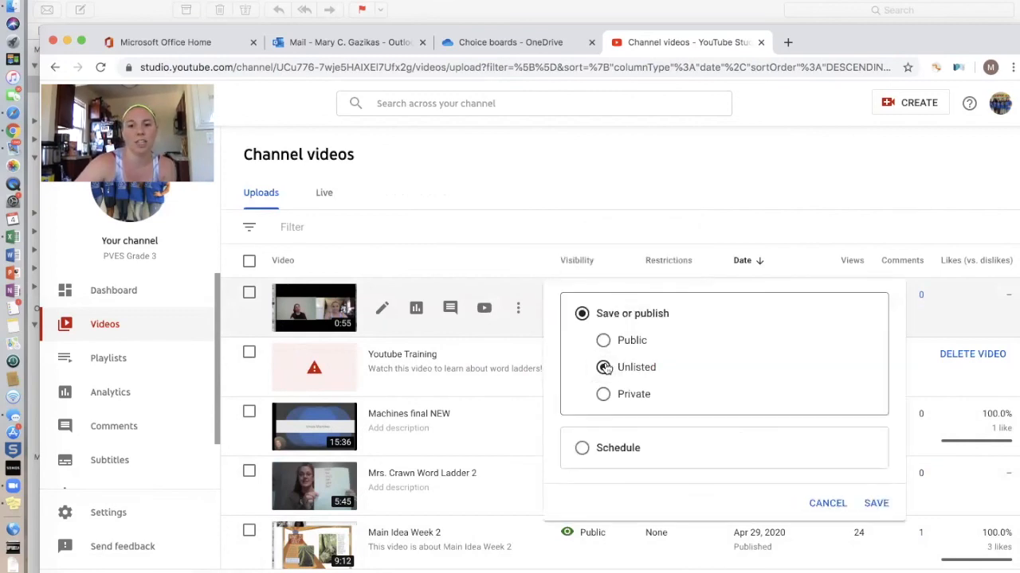
pyautogui.click(503, 264)
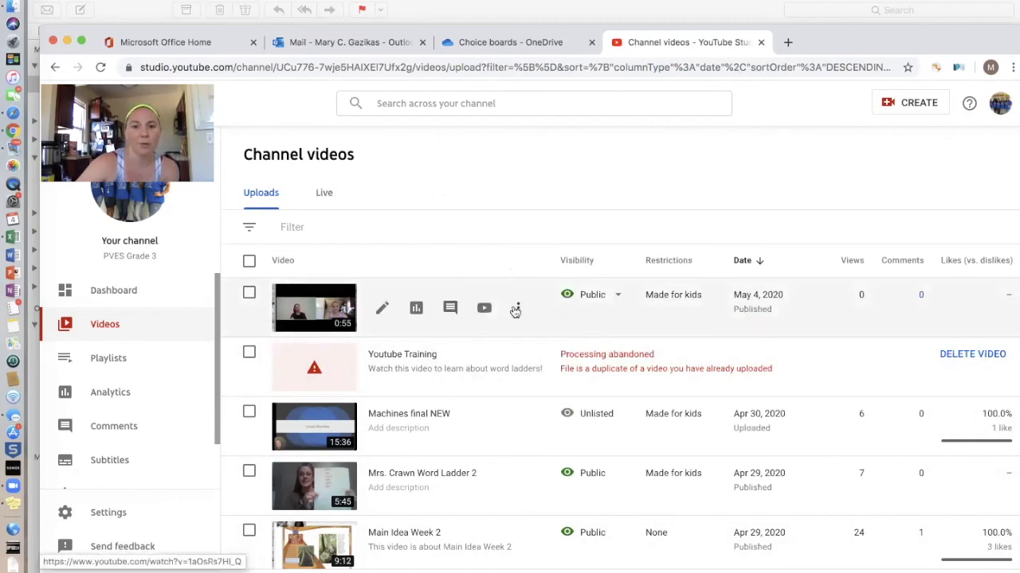
pyautogui.click(517, 311)
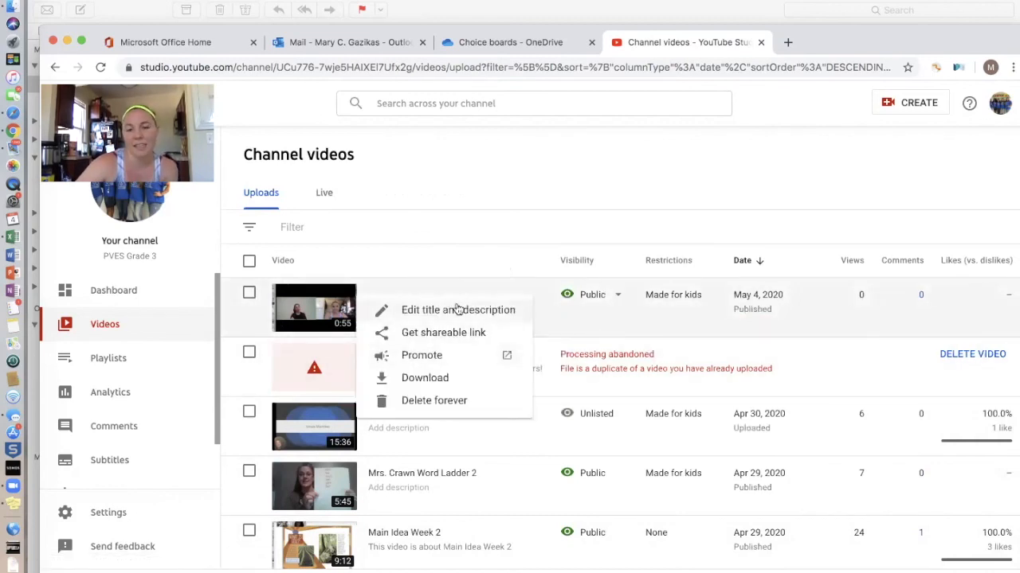
pyautogui.click(459, 220)
pyautogui.click(473, 239)
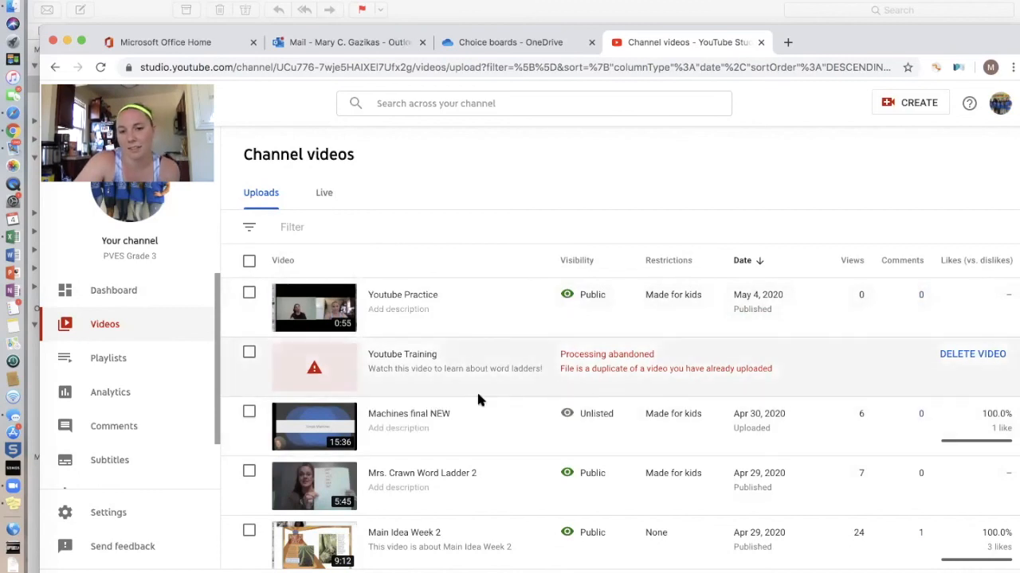
# Permanently delete the Youtube Training draft, then go to Your channel via the avatar menu
pyautogui.click(986, 353)
pyautogui.click(380, 363)
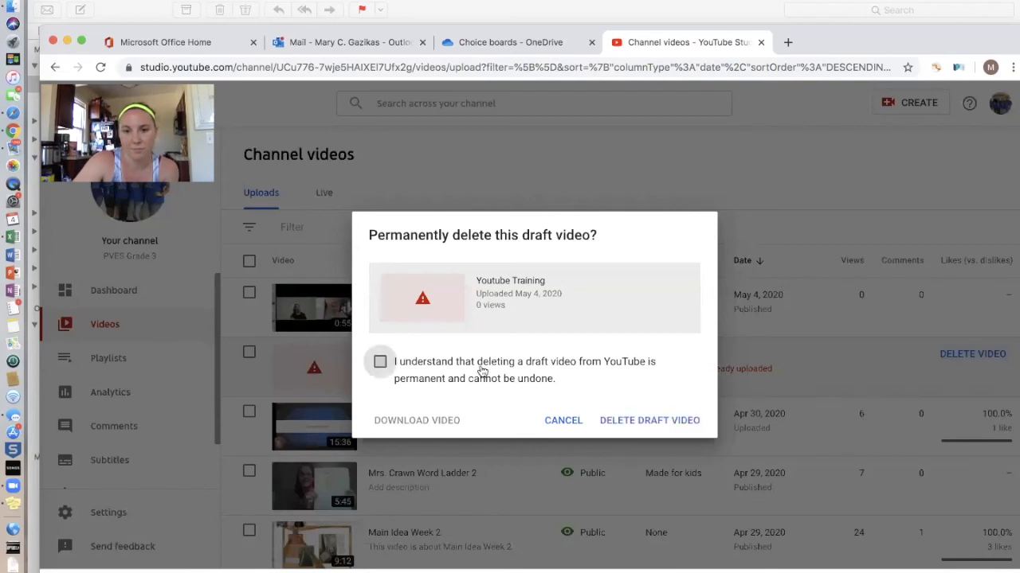
pyautogui.click(616, 422)
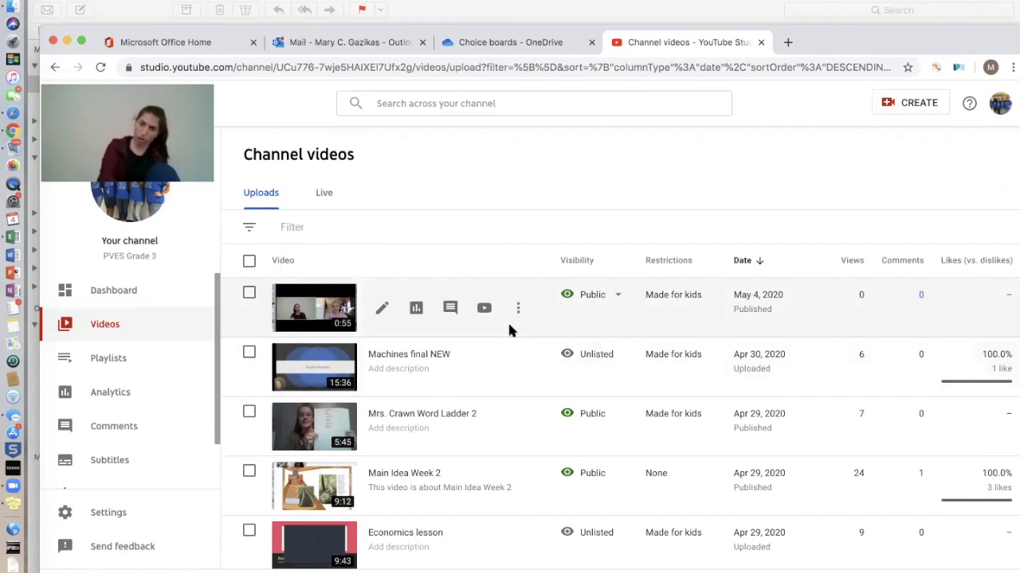
pyautogui.click(997, 112)
pyautogui.click(868, 187)
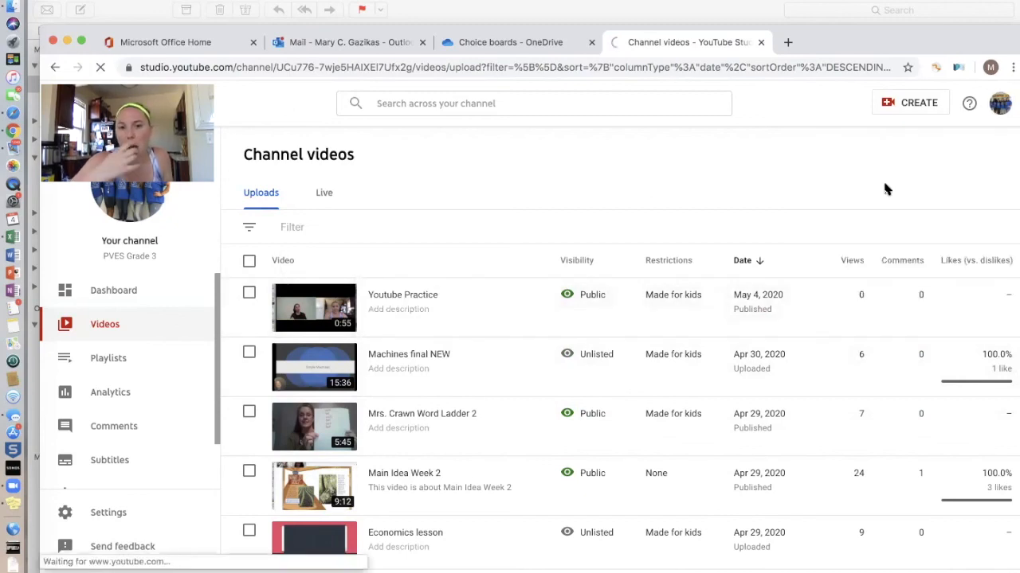